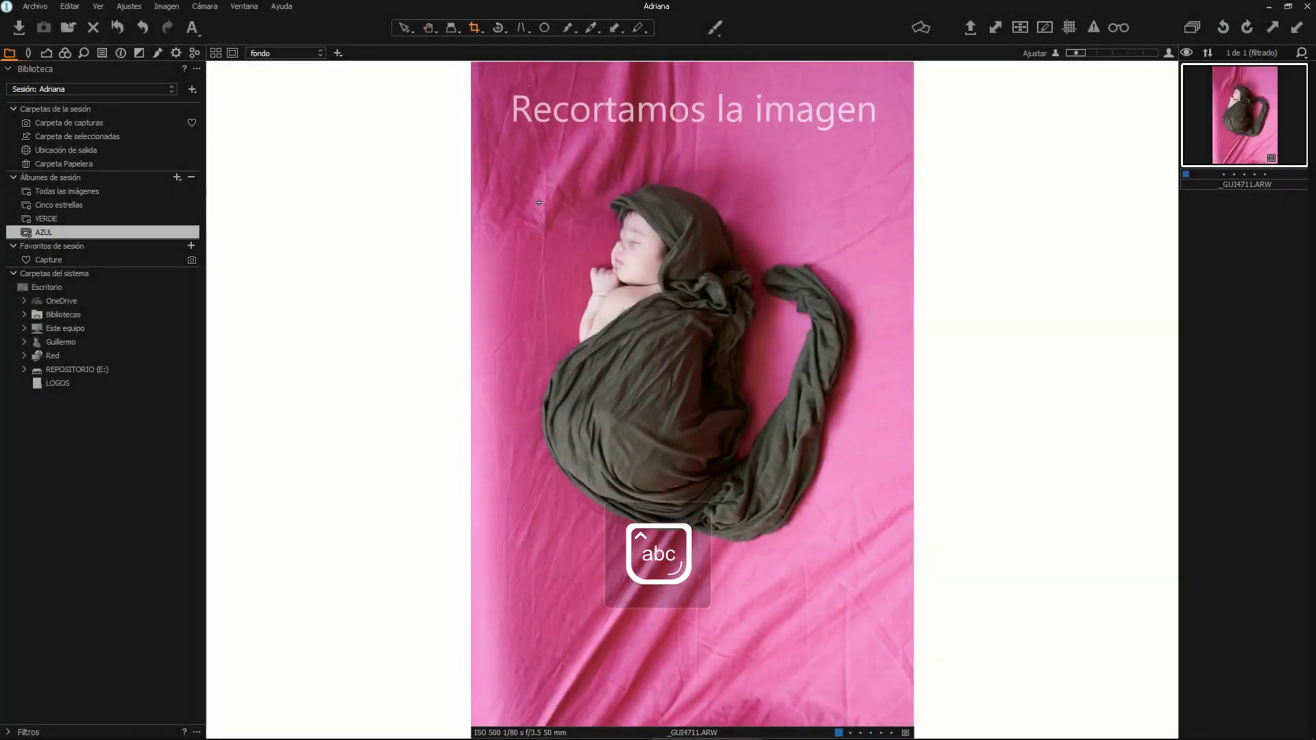
- Crop the photo more tightly around the wrapped baby and apply the crop
drag(519, 119, 1018, 654)
drag(741, 440, 732, 416)
drag(762, 494, 770, 495)
key(h)
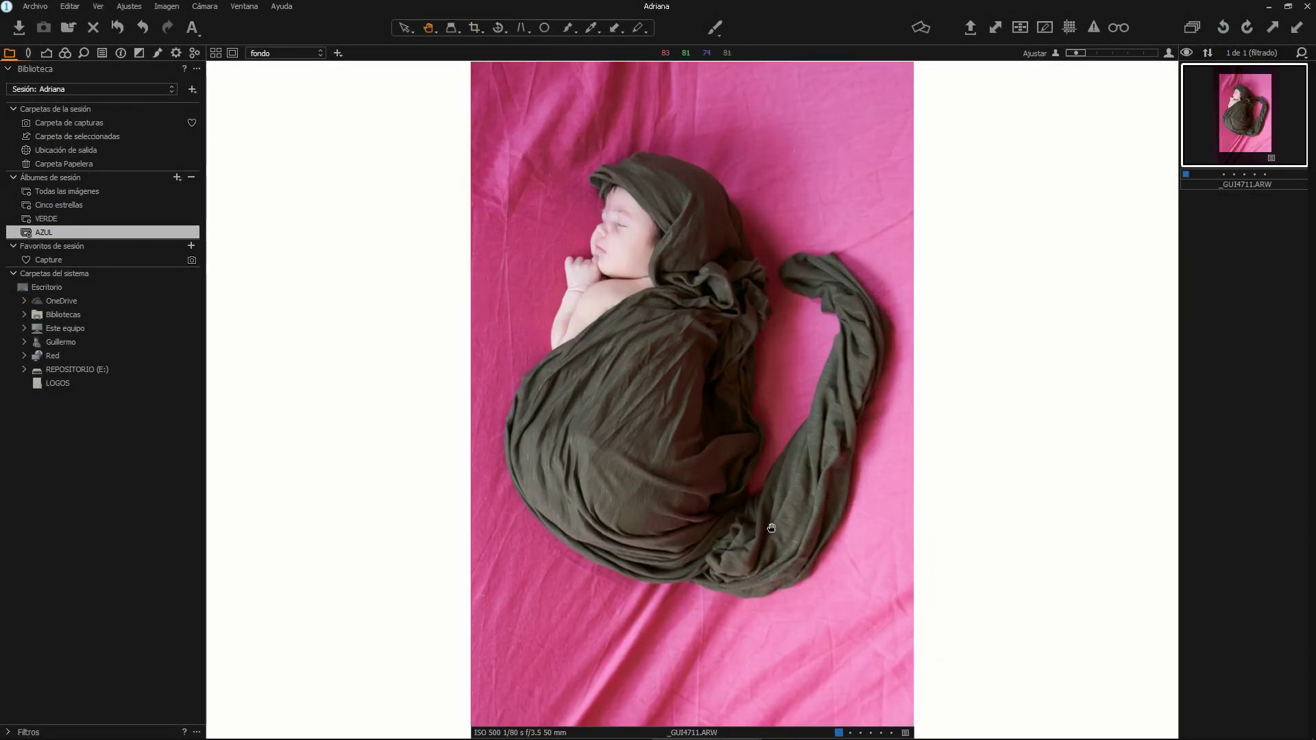
- Create a new adjustment layer named Background
click(157, 53)
click(170, 167)
text(Background)
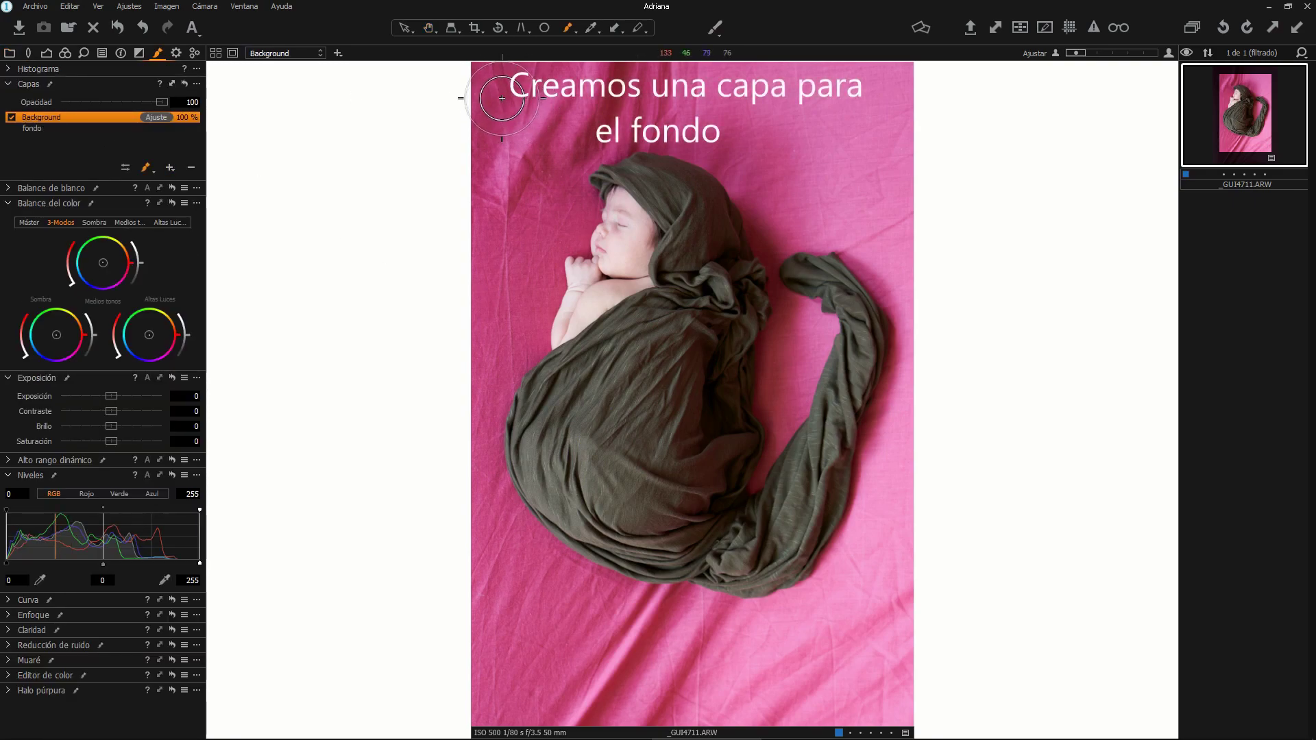
key(Return)
- Brush the Background layer's mask over all of the pink fabric around the baby, adapting the brush size
mouse_move(648, 82)
mouse_down()
mouse_move(814, 120)
mouse_move(501, 131)
mouse_move(513, 157)
mouse_move(487, 279)
mouse_up()
right_click(497, 157)
right_click(496, 185)
drag(493, 203, 507, 203)
drag(497, 184, 514, 183)
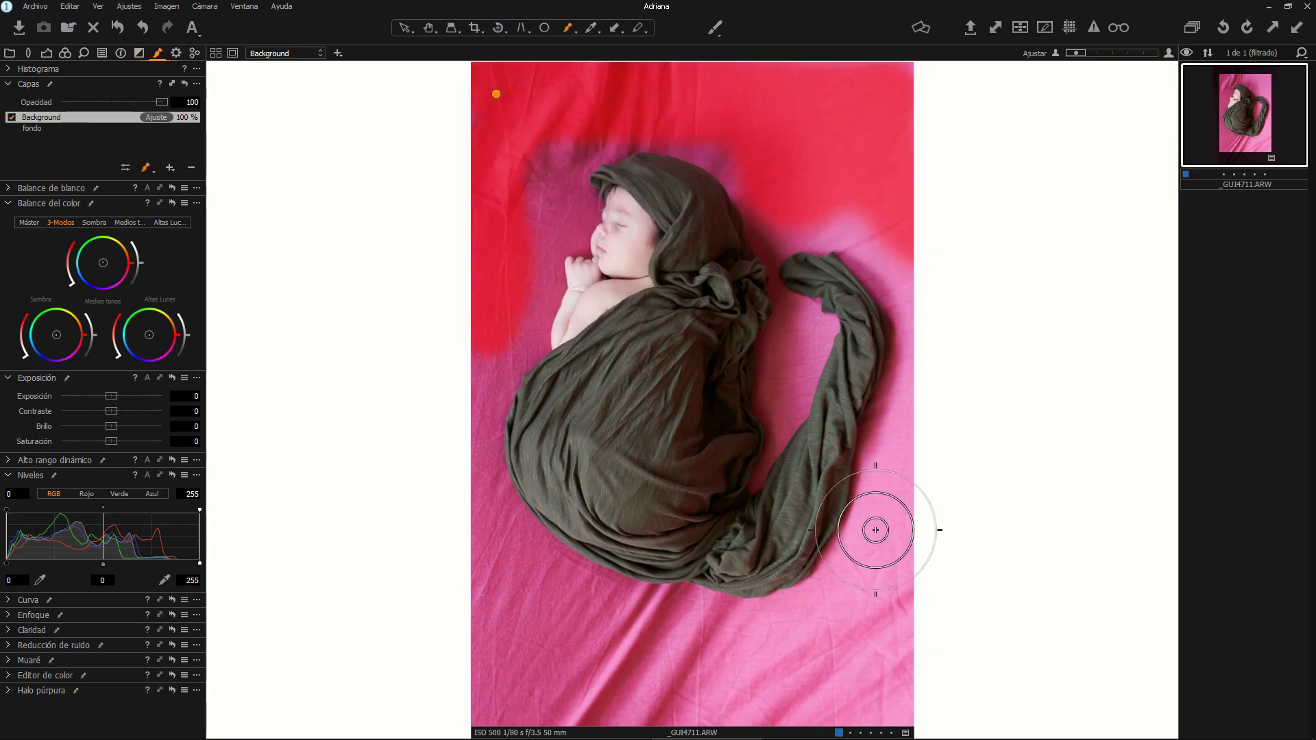
mouse_move(485, 372)
mouse_down()
mouse_move(490, 558)
mouse_move(770, 626)
mouse_move(559, 565)
mouse_up()
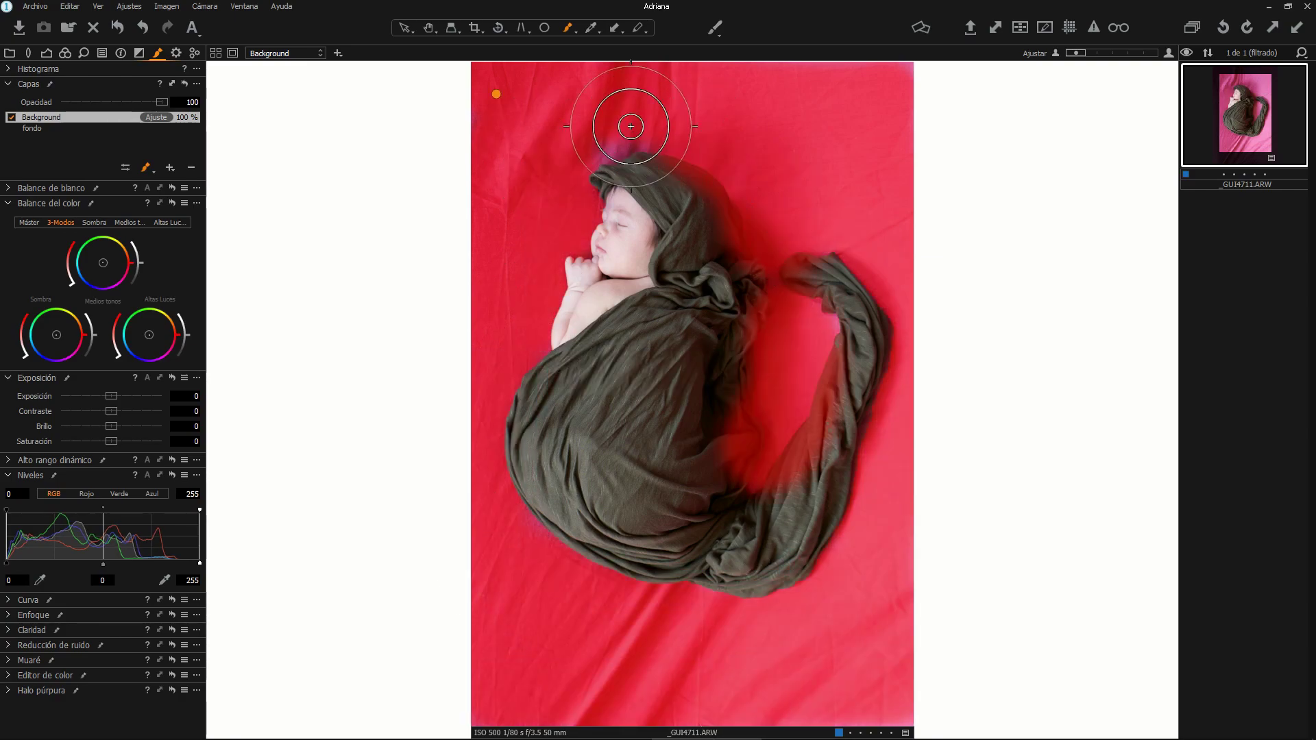
- Refine the Background layer's mask with a radius of 173
right_click(100, 118)
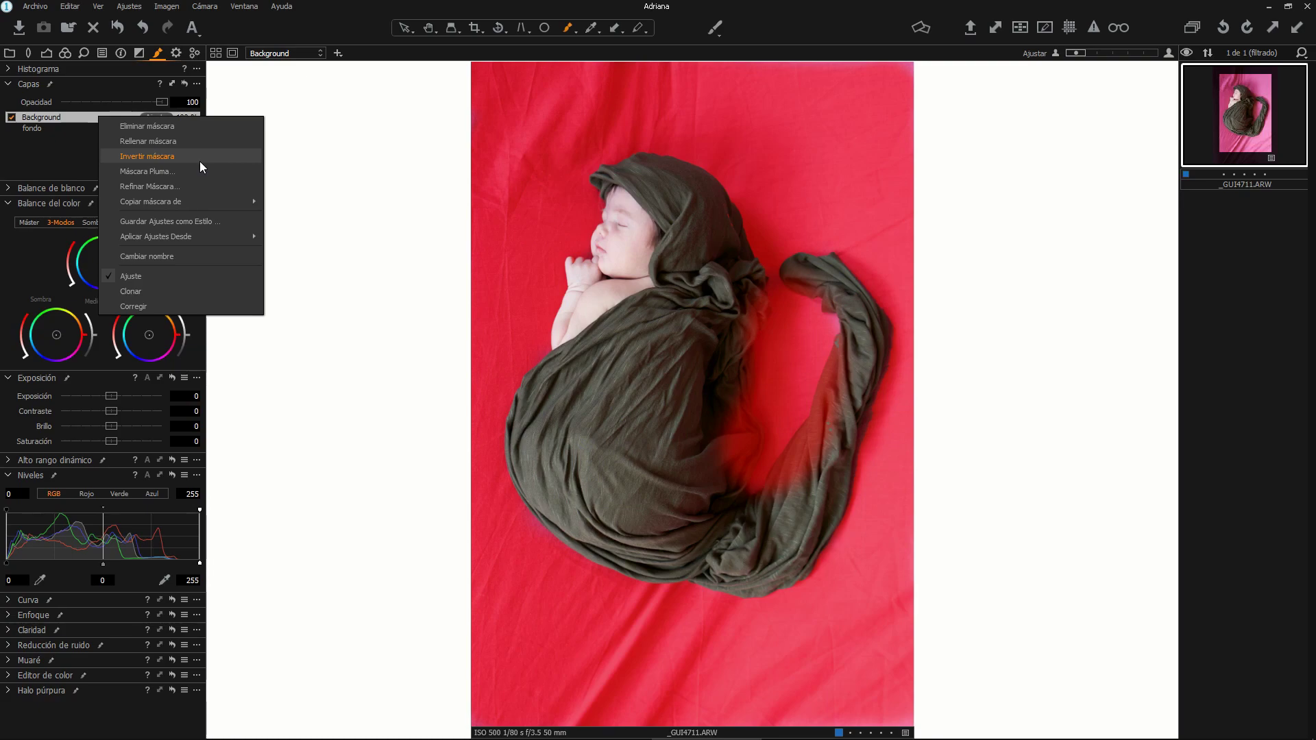
click(199, 186)
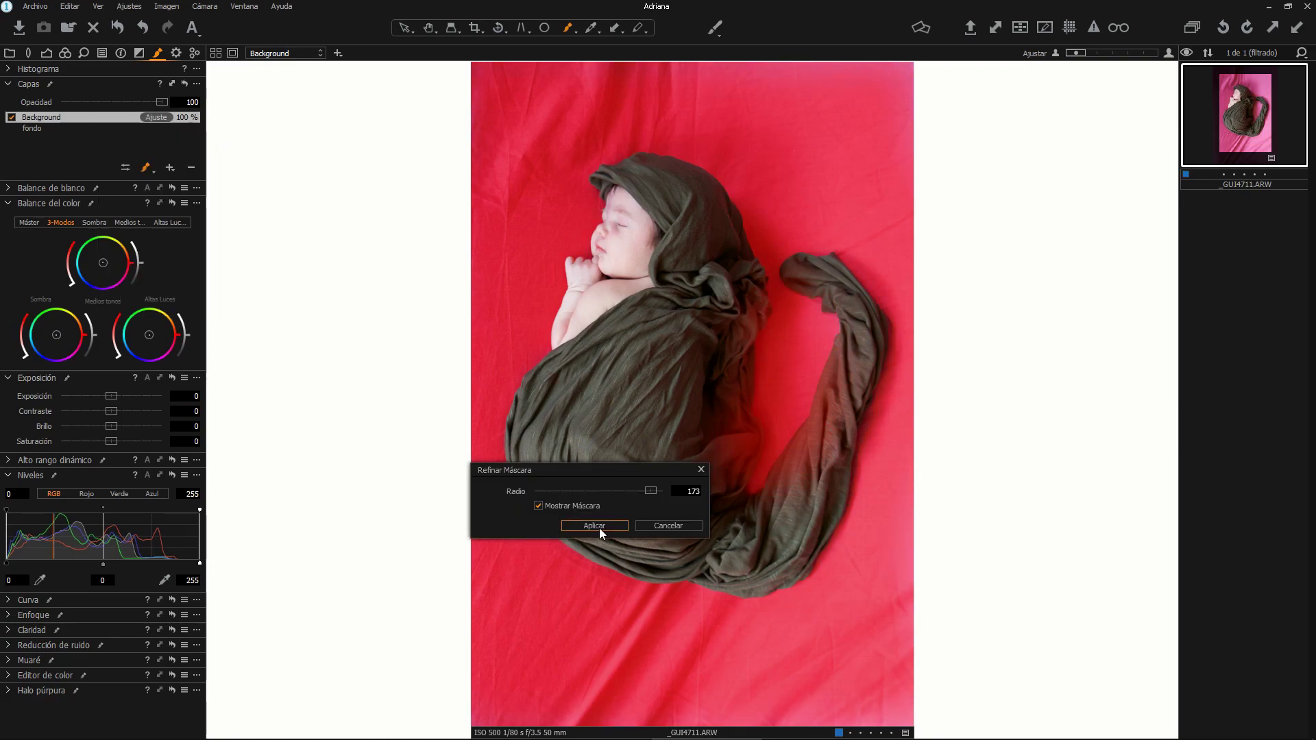
click(596, 526)
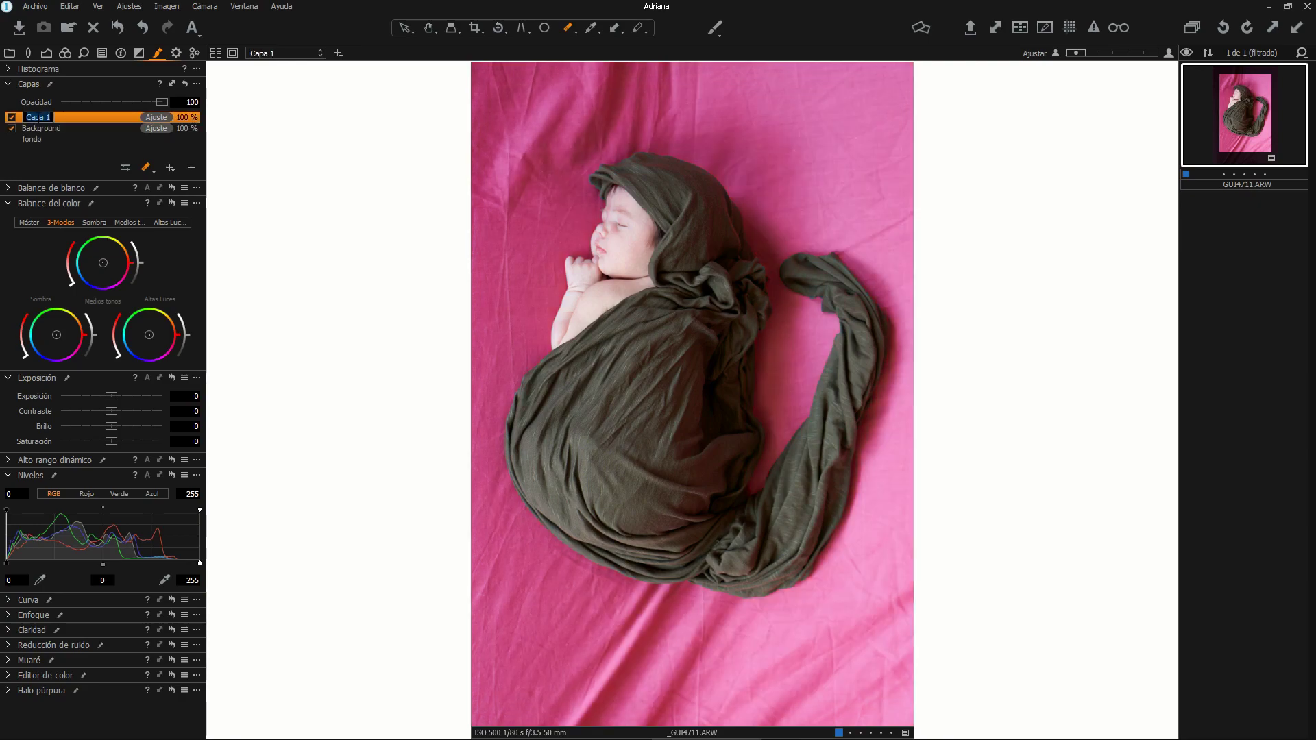
- Add a layer named Bebé, copy the Background mask into it and invert that mask
right_click(37, 119)
mouse_move(131, 203)
click(258, 221)
right_click(58, 118)
click(104, 158)
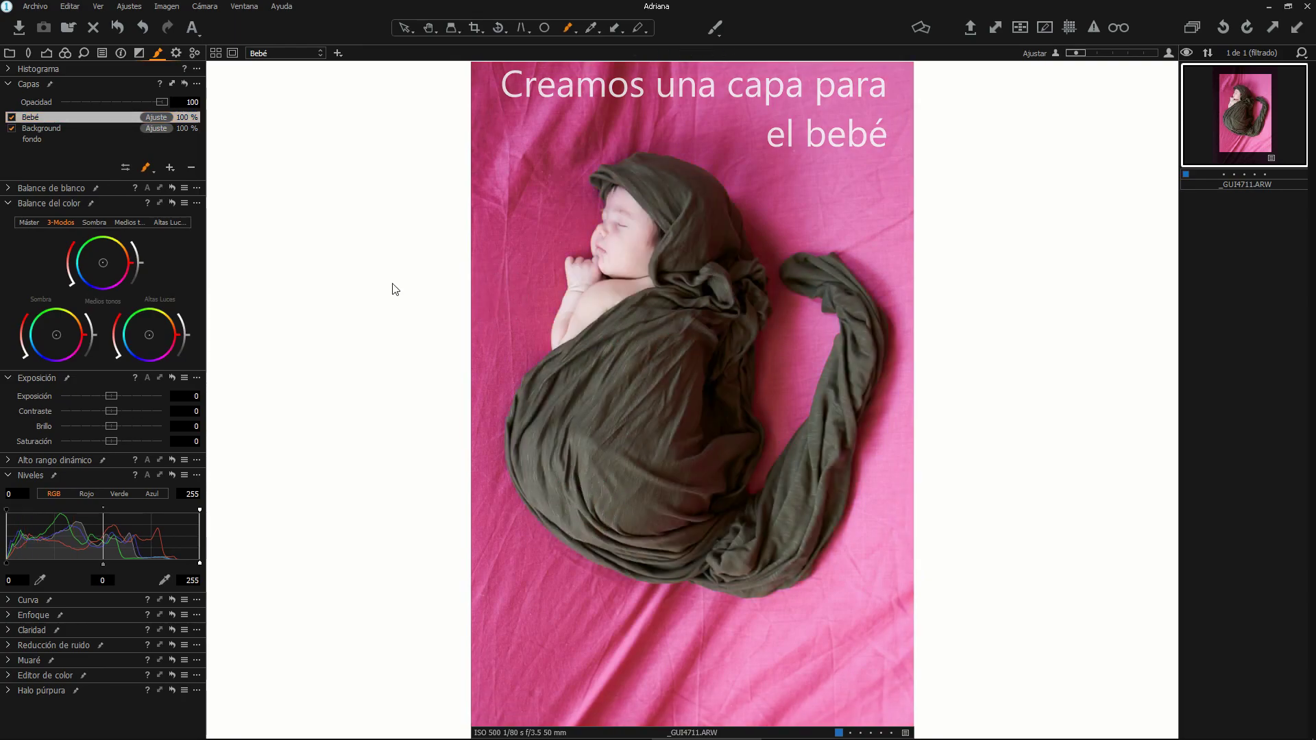
- On the Background layer, set contrast to -50, clarity and structure to -100, and luminance noise reduction to 100 with detail 0
click(49, 129)
drag(110, 411, 48, 429)
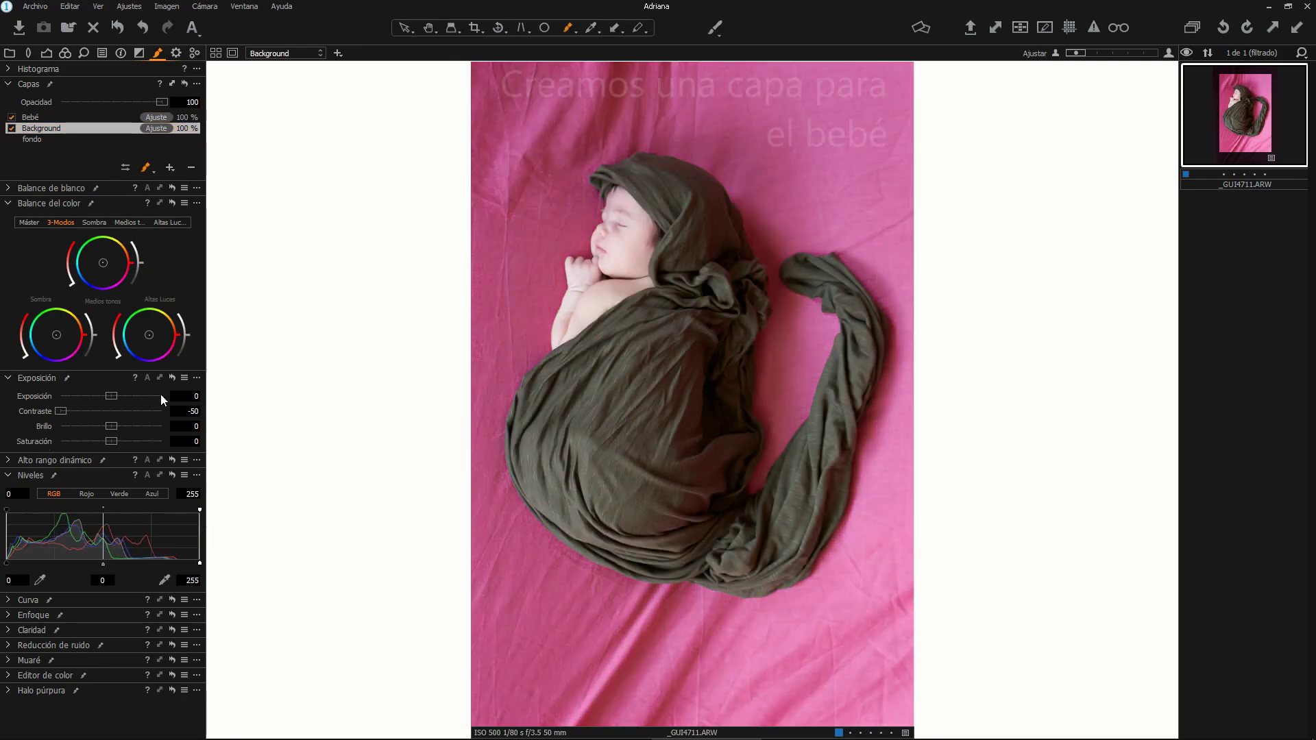
click(8, 630)
drag(110, 554, 58, 571)
click(9, 588)
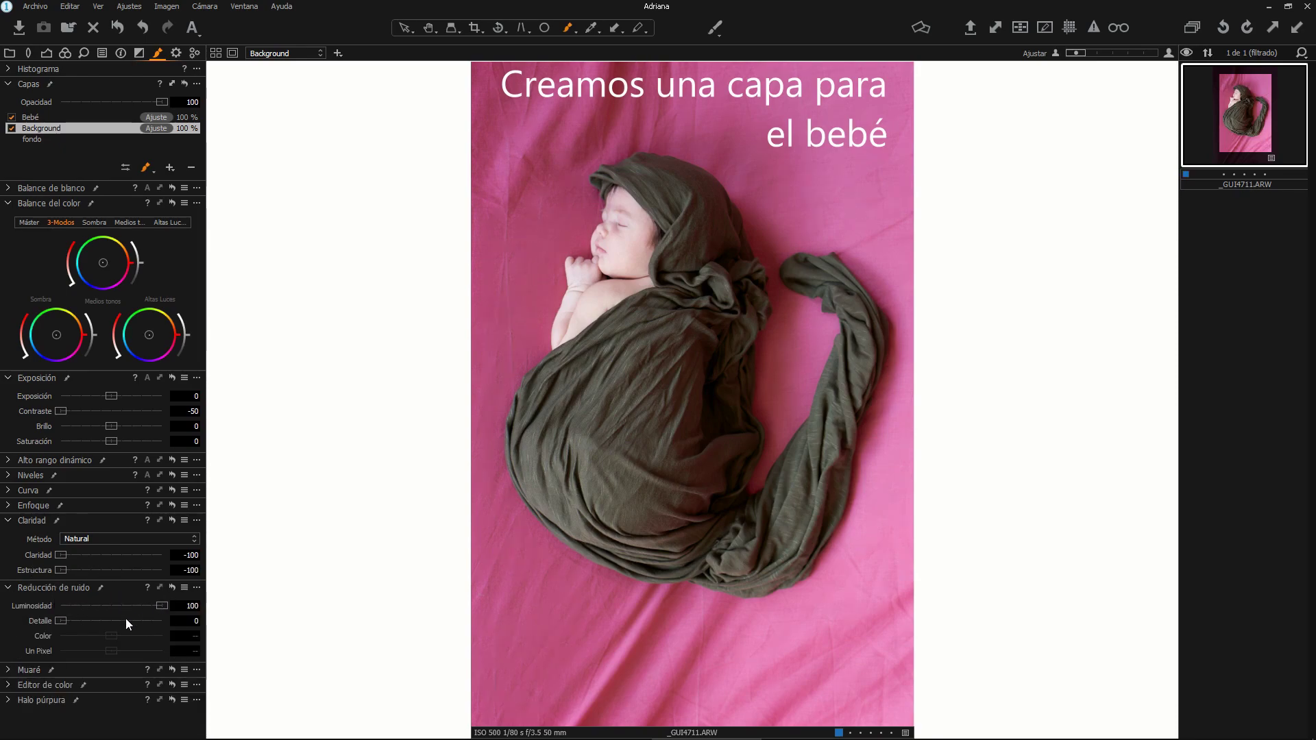
- Lighten the Background layer with brightness 3 and high dynamic range shadows 91
drag(108, 426, 114, 427)
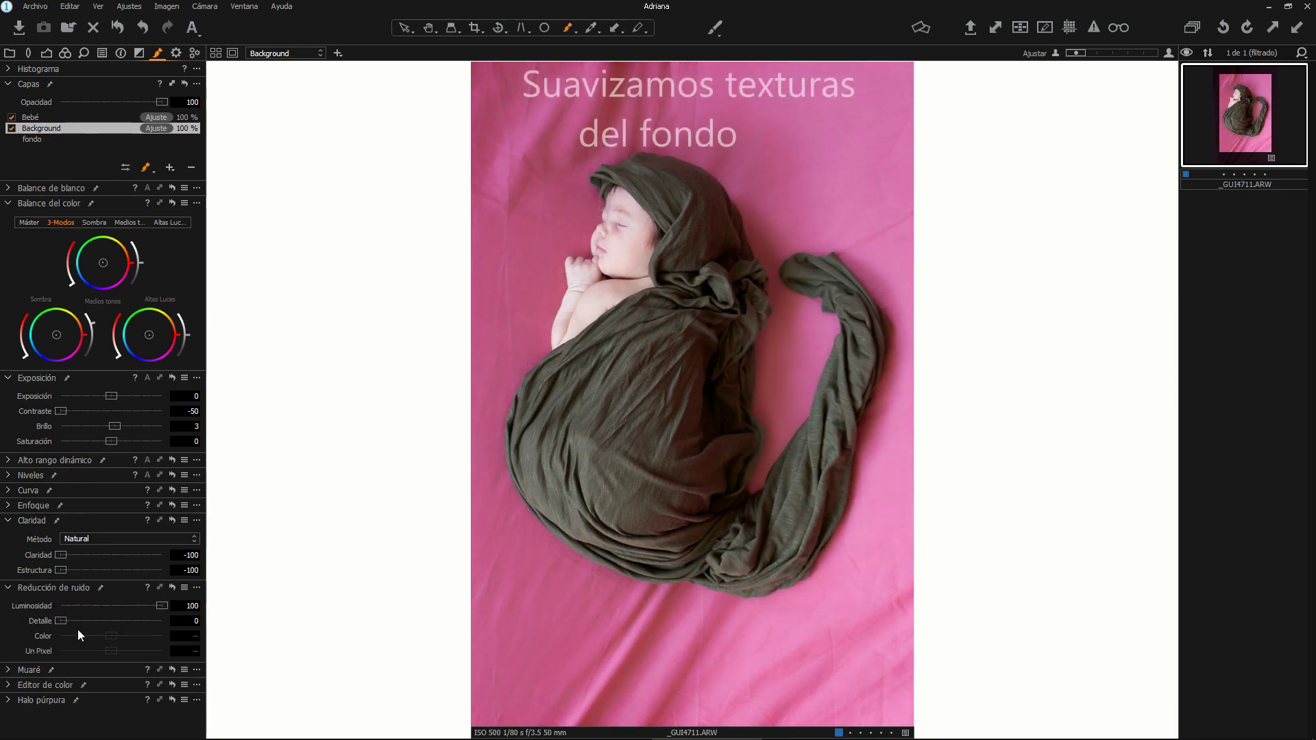
click(9, 460)
drag(63, 425, 157, 427)
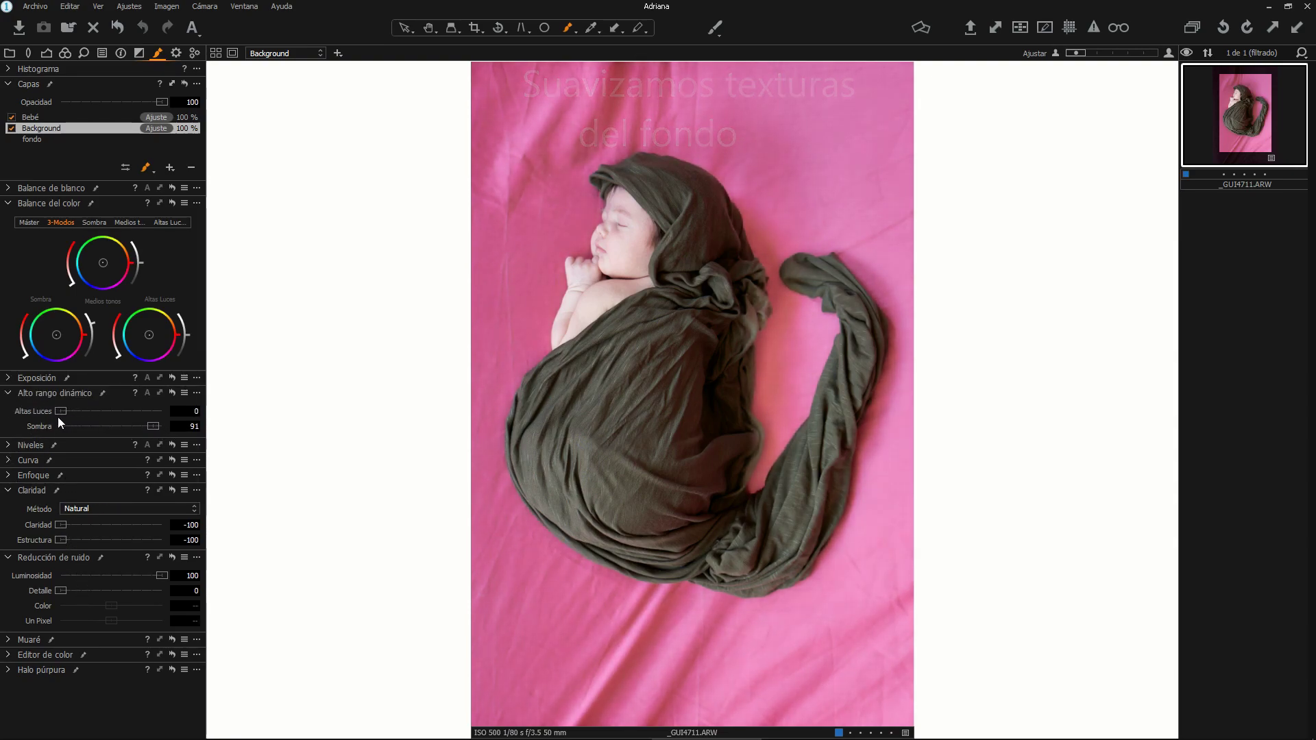
- Create a new adjustment layer named Piel
click(170, 167)
click(57, 116)
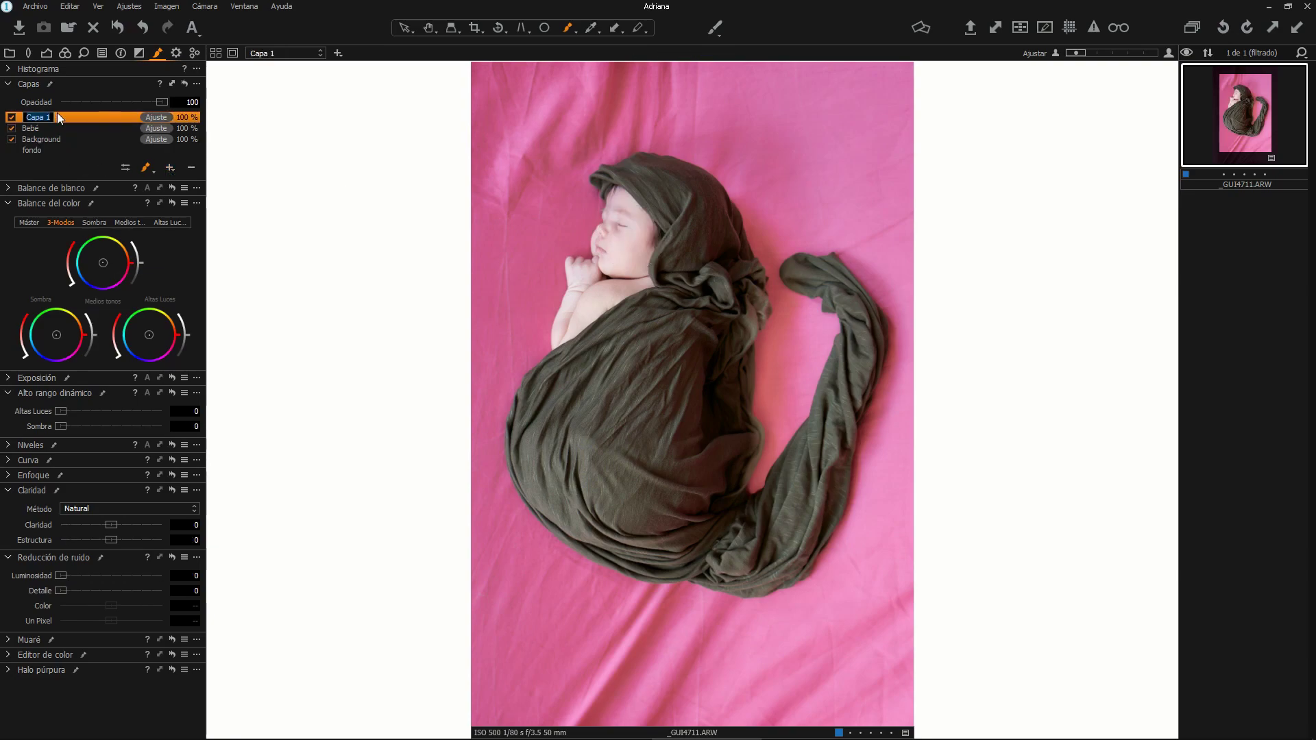
key(Return)
- Brush the Piel layer's mask over the baby's face, hand, arm and shoulder
key(h)
double_click(625, 243)
click(1056, 54)
key(b)
right_click(640, 373)
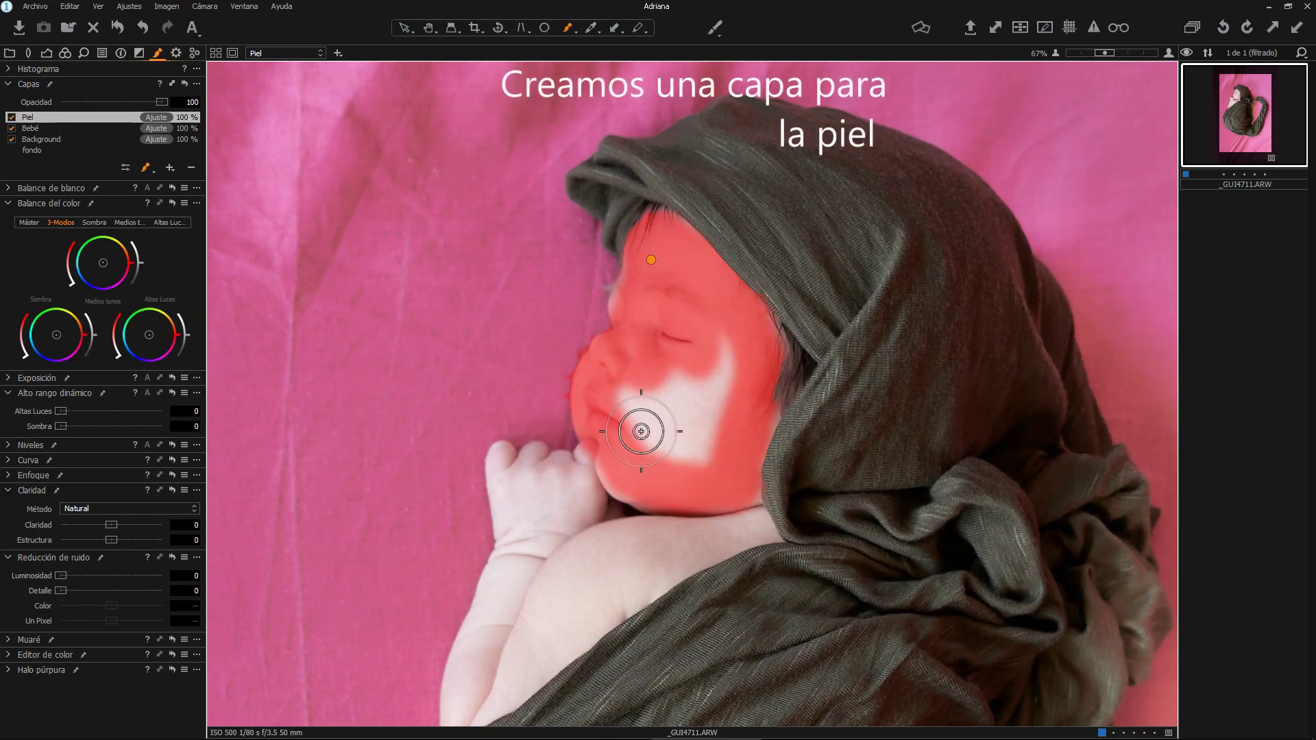
mouse_move(641, 431)
mouse_down()
mouse_move(520, 665)
mouse_move(505, 474)
mouse_up()
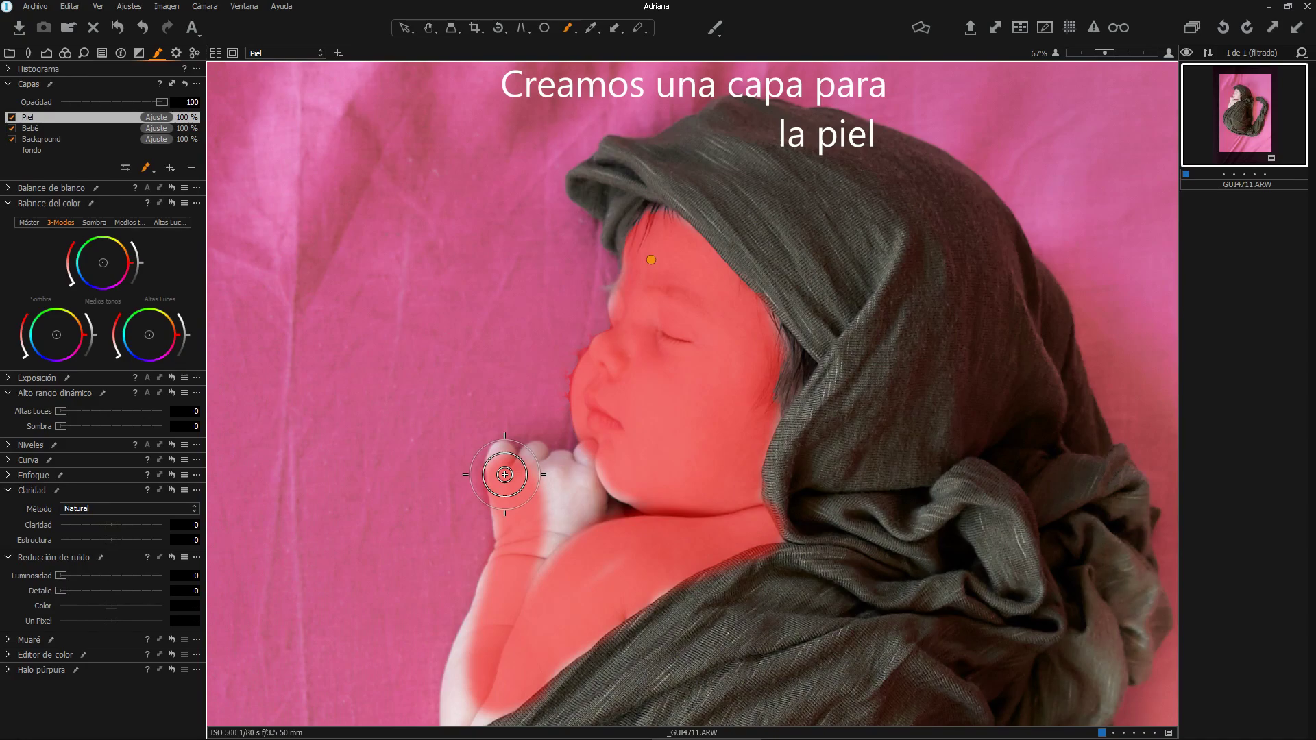
scroll(505, 453, down, 5)
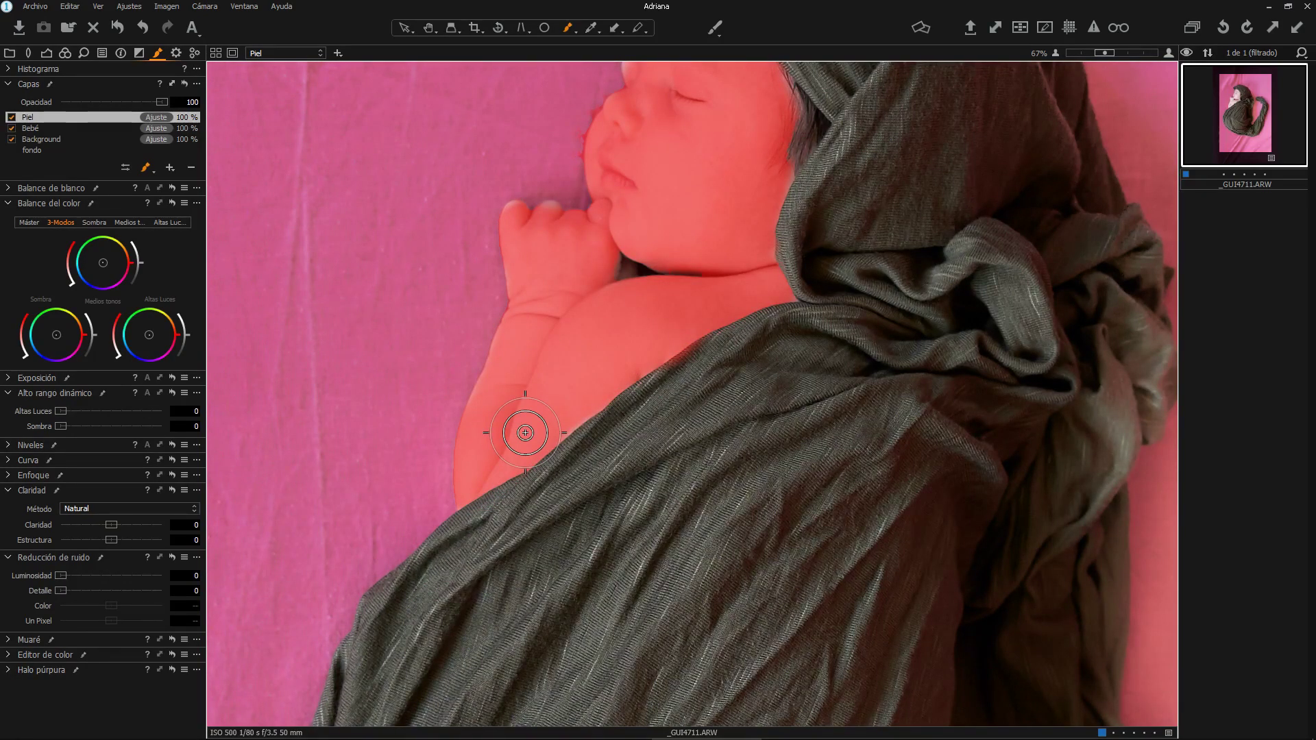
- Refine the Piel layer's mask with a radius of 173, check its edges and hide the mask overlay
key(alt+r)
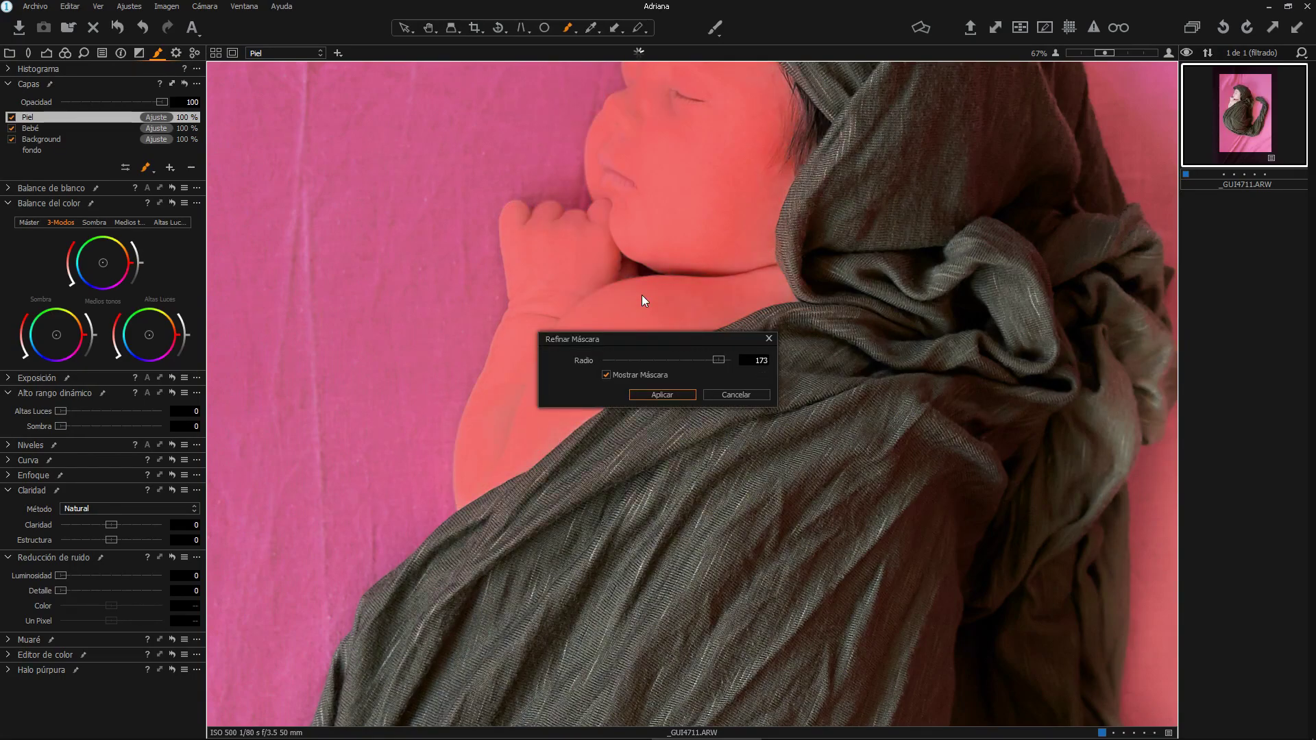
key(Return)
key(space)
drag(646, 299, 588, 453)
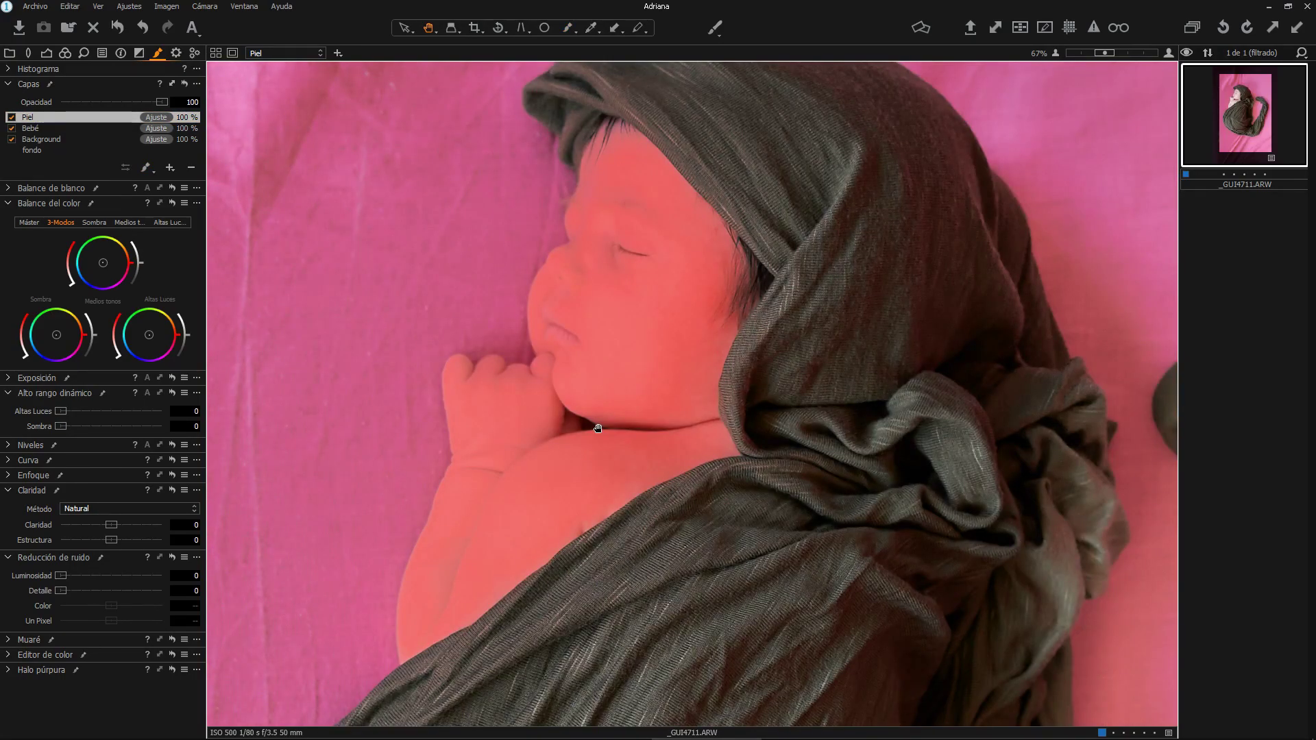
key(m)
double_click(392, 177)
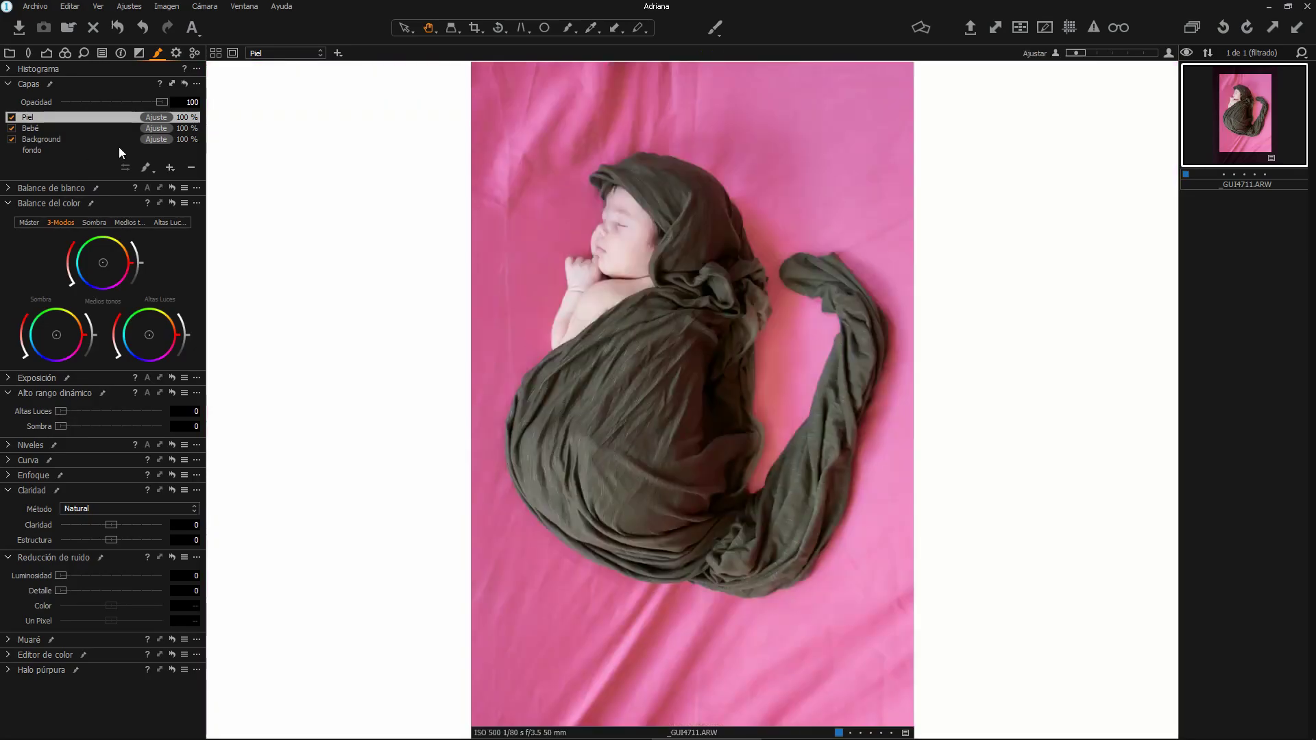
- Create a layer named Tela verde and copy the mask of the Bebé layer into it
double_click(117, 147)
text(Tela verde)
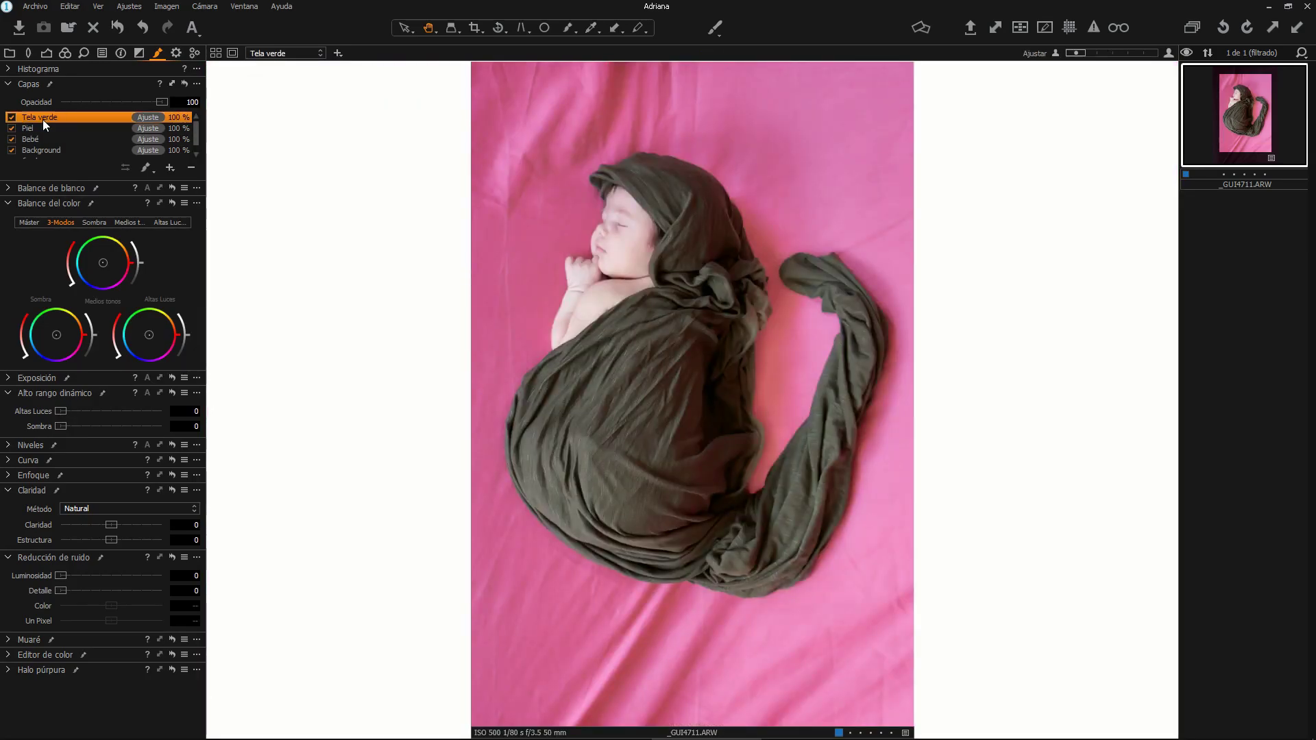
right_click(42, 115)
click(266, 226)
- Erase the baby's face and other bare skin from the Tela verde mask, leaving its edges unrefined
alt+right_click(603, 233)
mouse_move(614, 207)
mouse_down()
mouse_move(641, 237)
mouse_move(637, 276)
mouse_move(558, 334)
mouse_move(598, 225)
mouse_up()
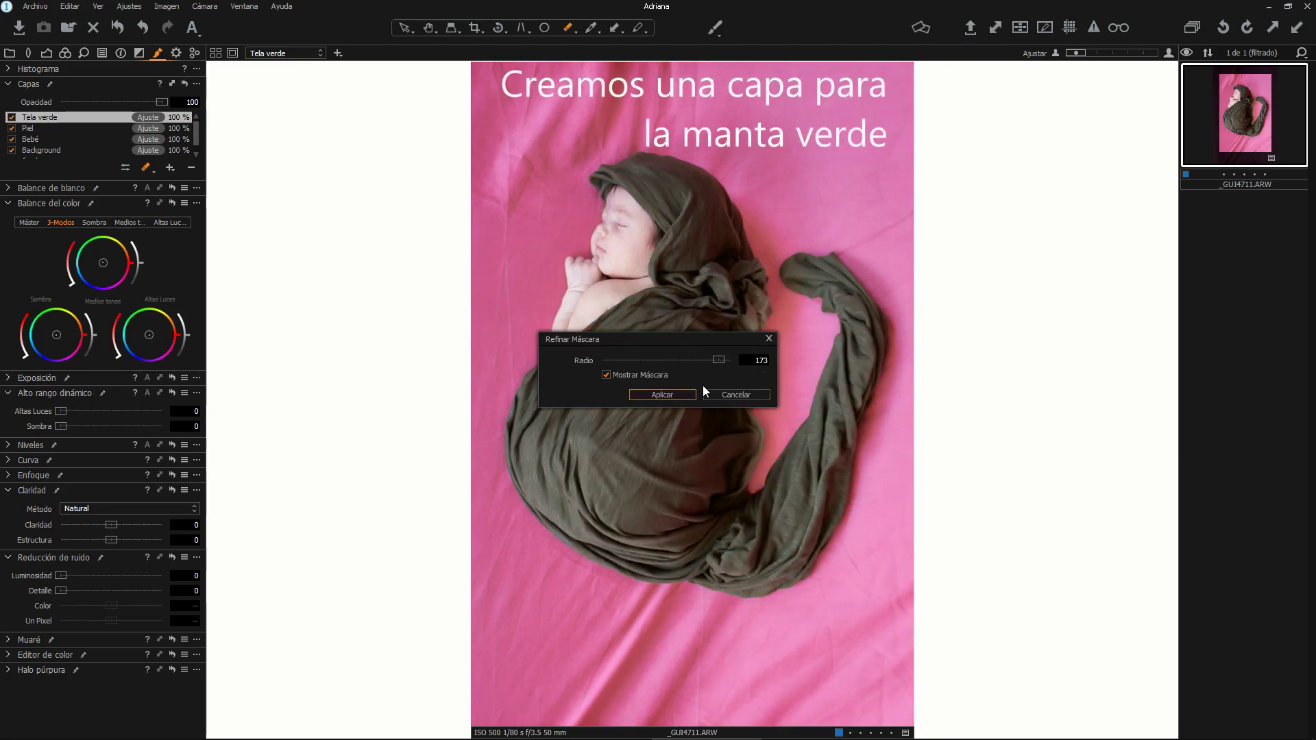
click(713, 393)
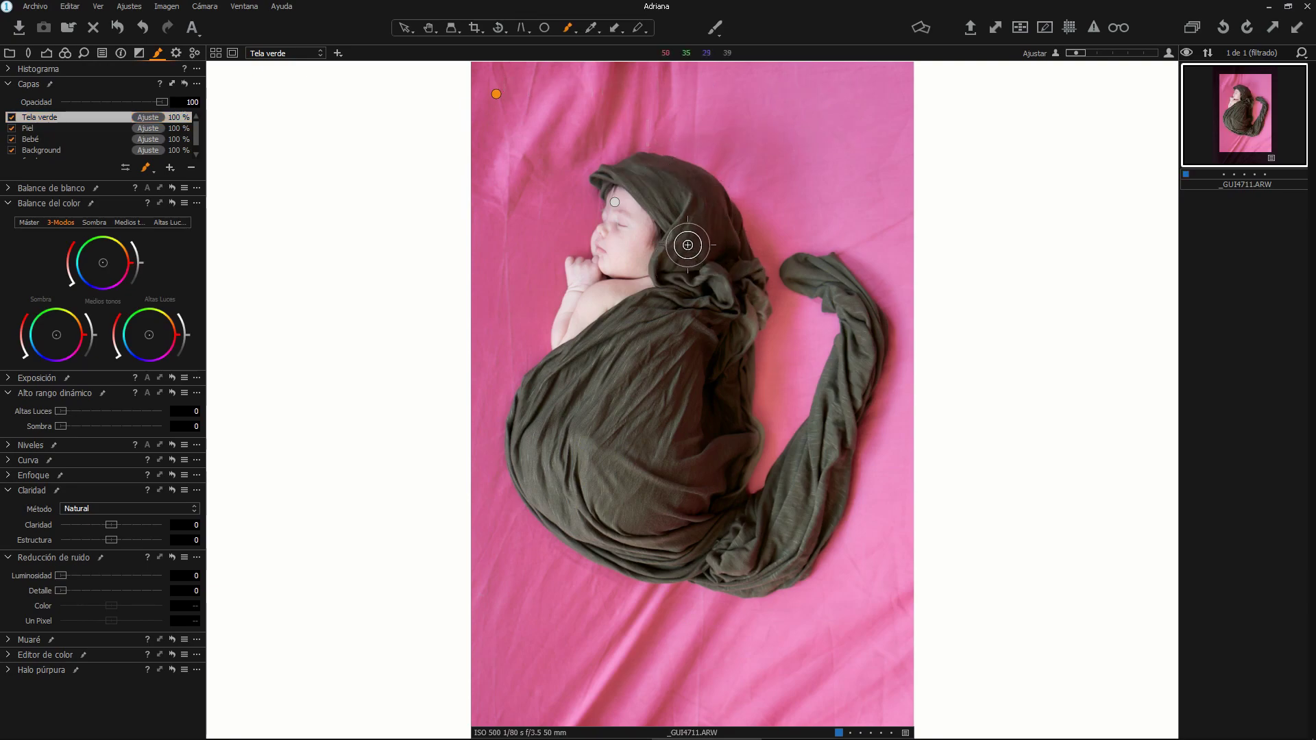
- Show the Tela verde mask and brush in the missing areas of the green hood with a smaller brush
key(m)
right_click(665, 186)
drag(664, 187, 634, 186)
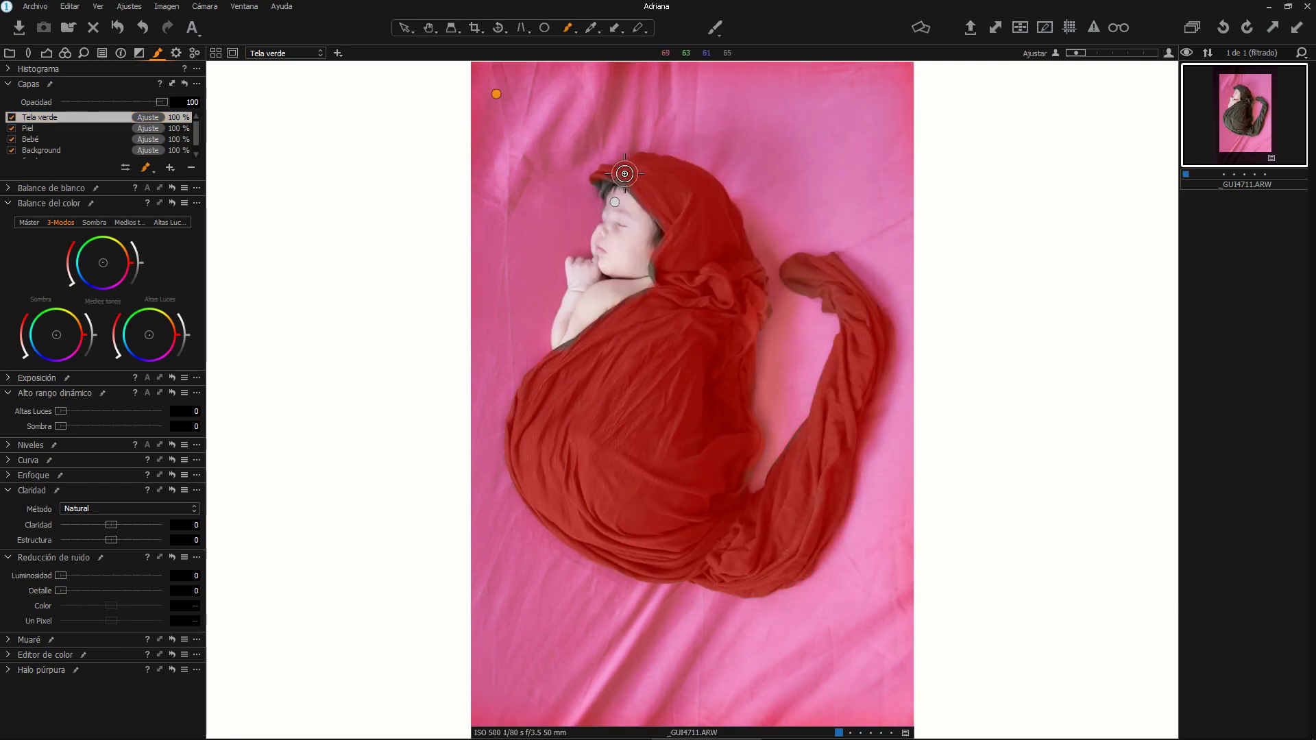
double_click(631, 181)
right_click(521, 261)
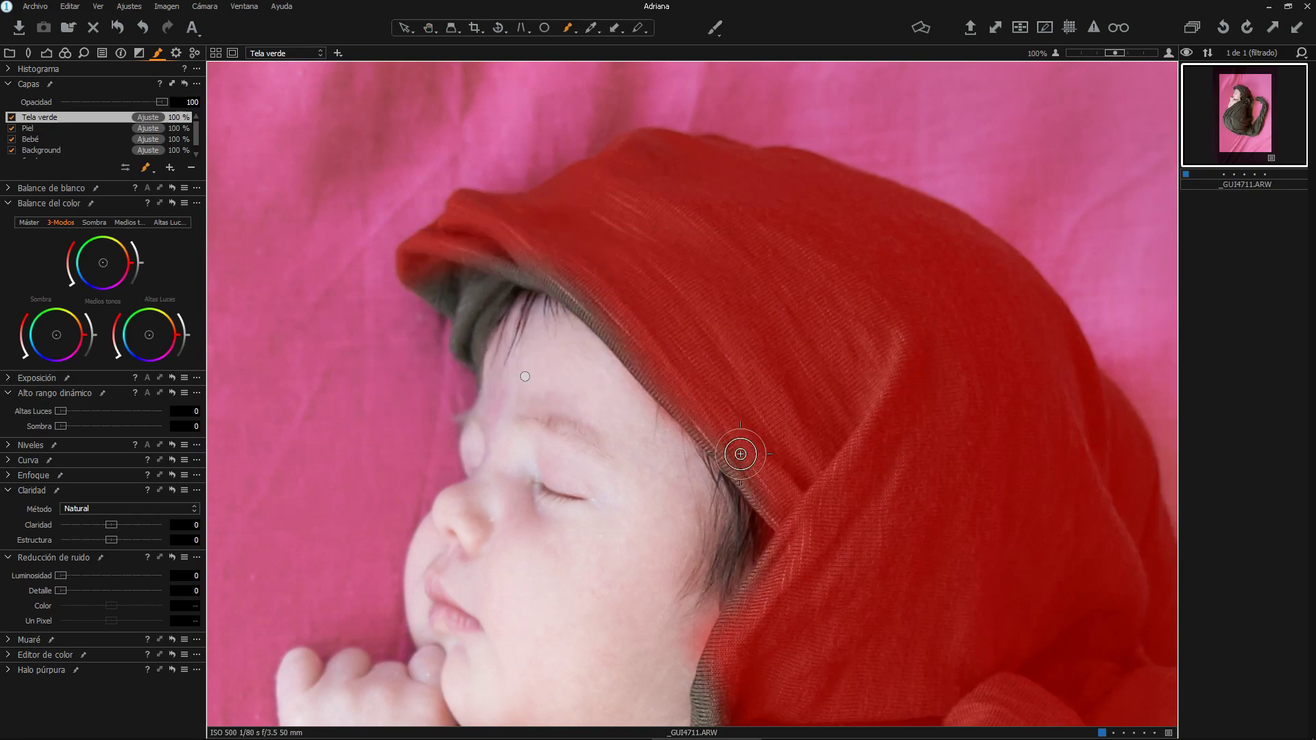
scroll(700, 462, down, 2)
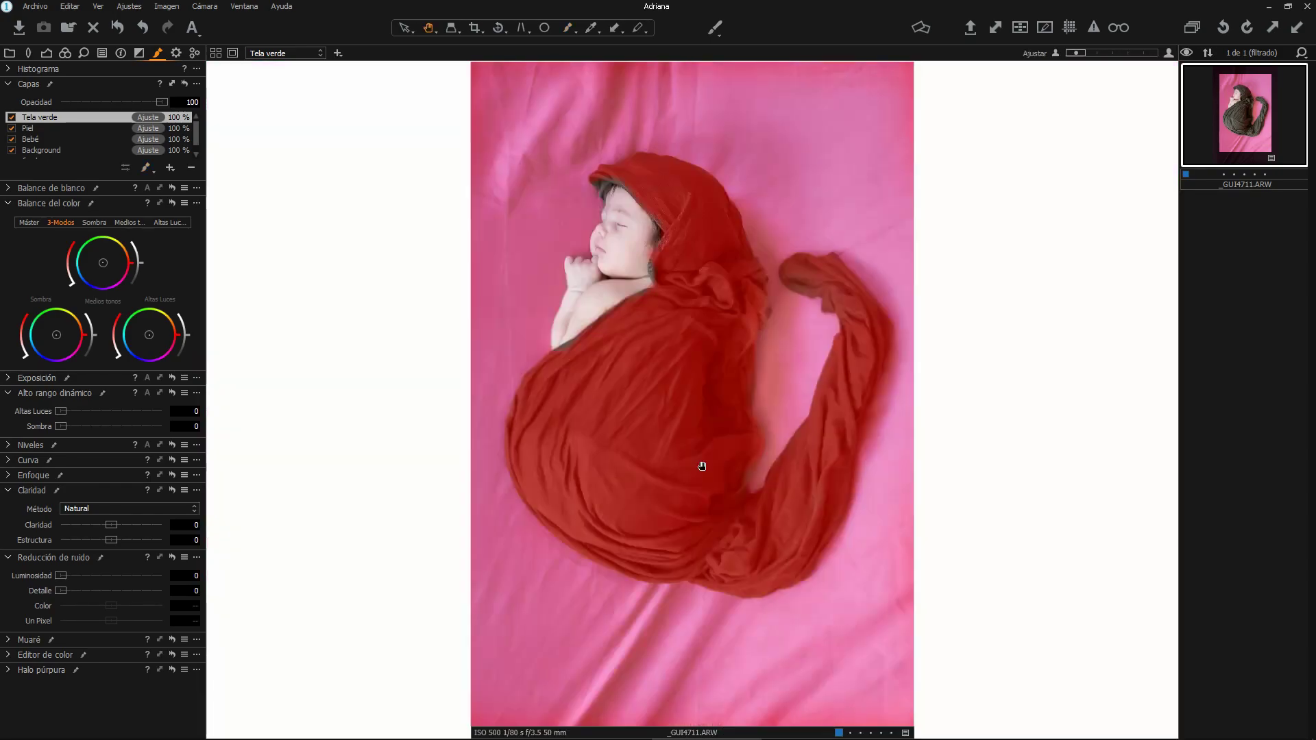
right_click(582, 362)
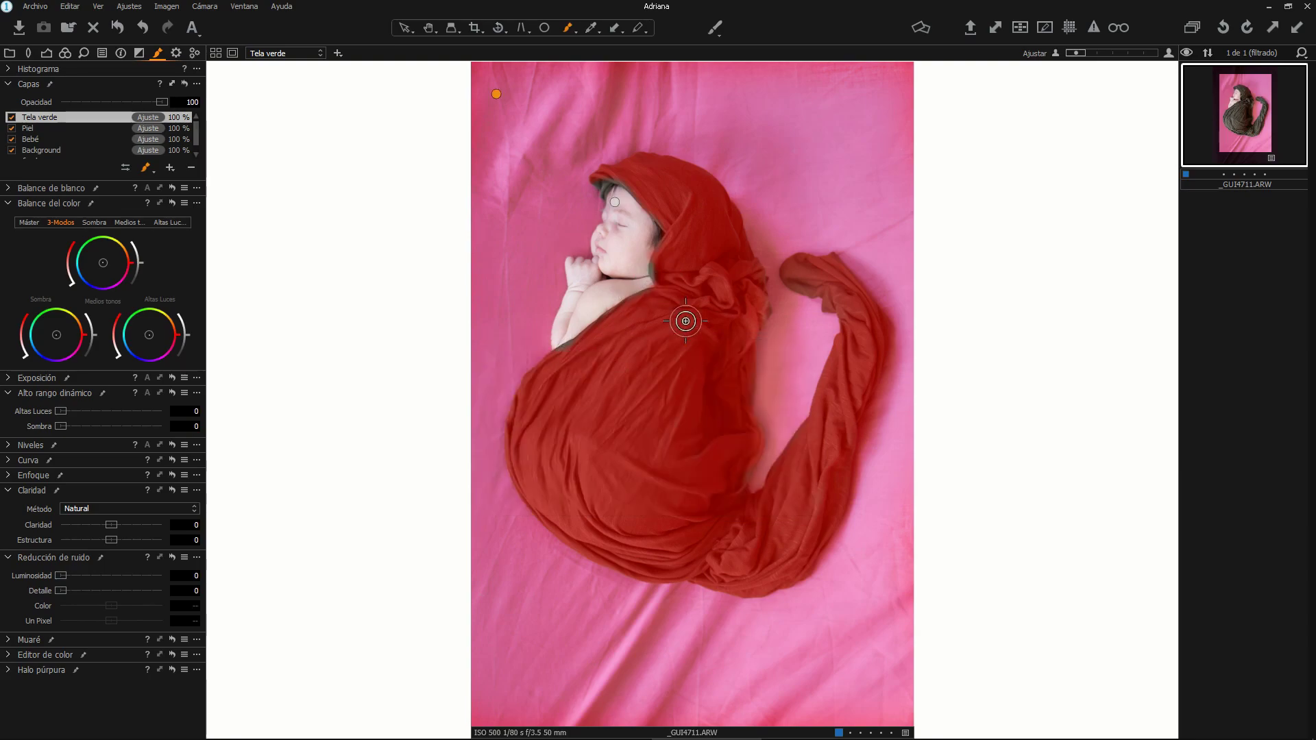
- On the Piel layer, sample the face's skin tone and set its amount to hue 0.9, saturation 6 and lightness 5.1
click(44, 128)
key(h)
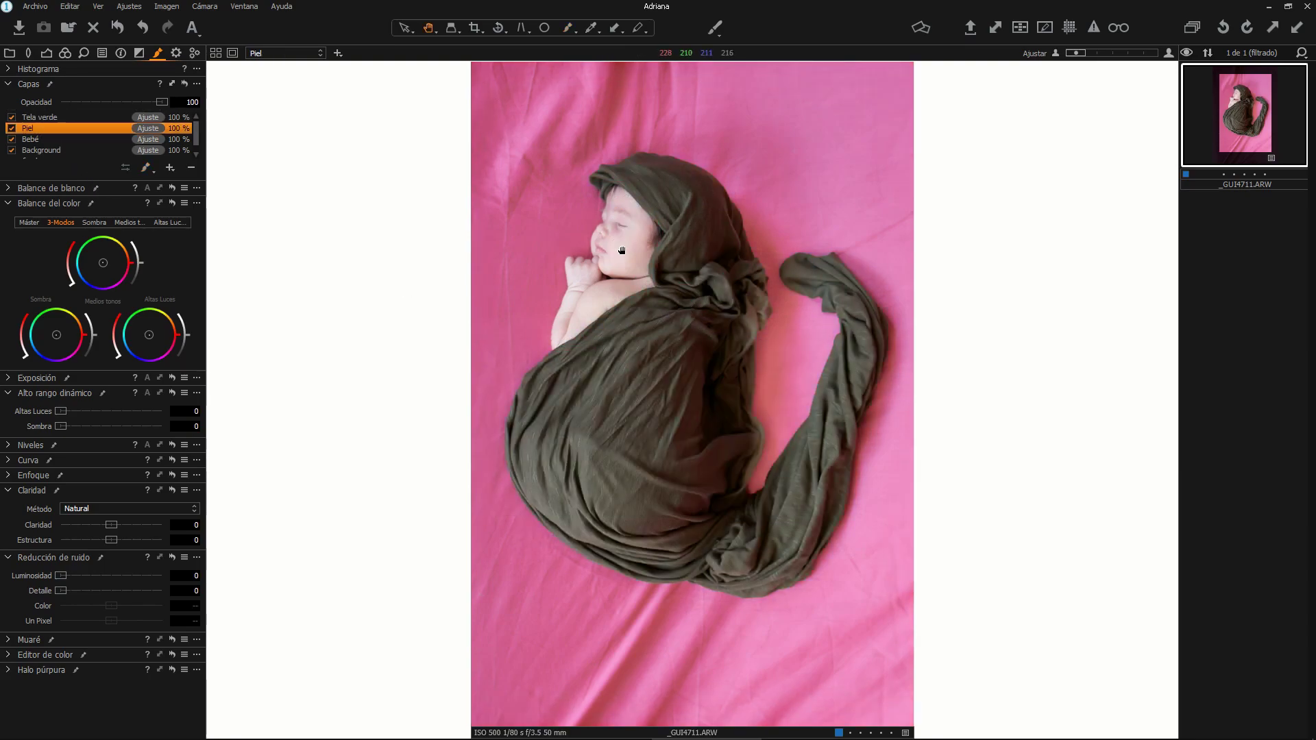
double_click(623, 251)
click(1107, 53)
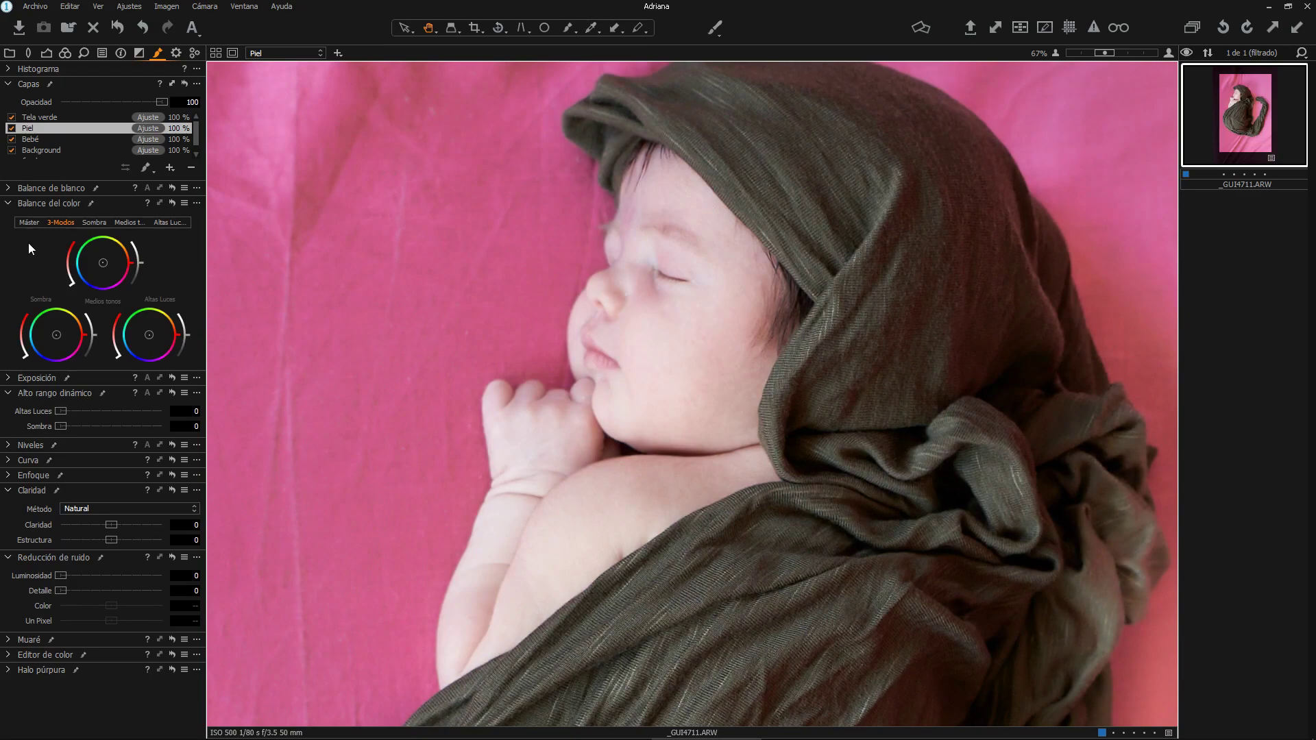
click(41, 187)
click(65, 53)
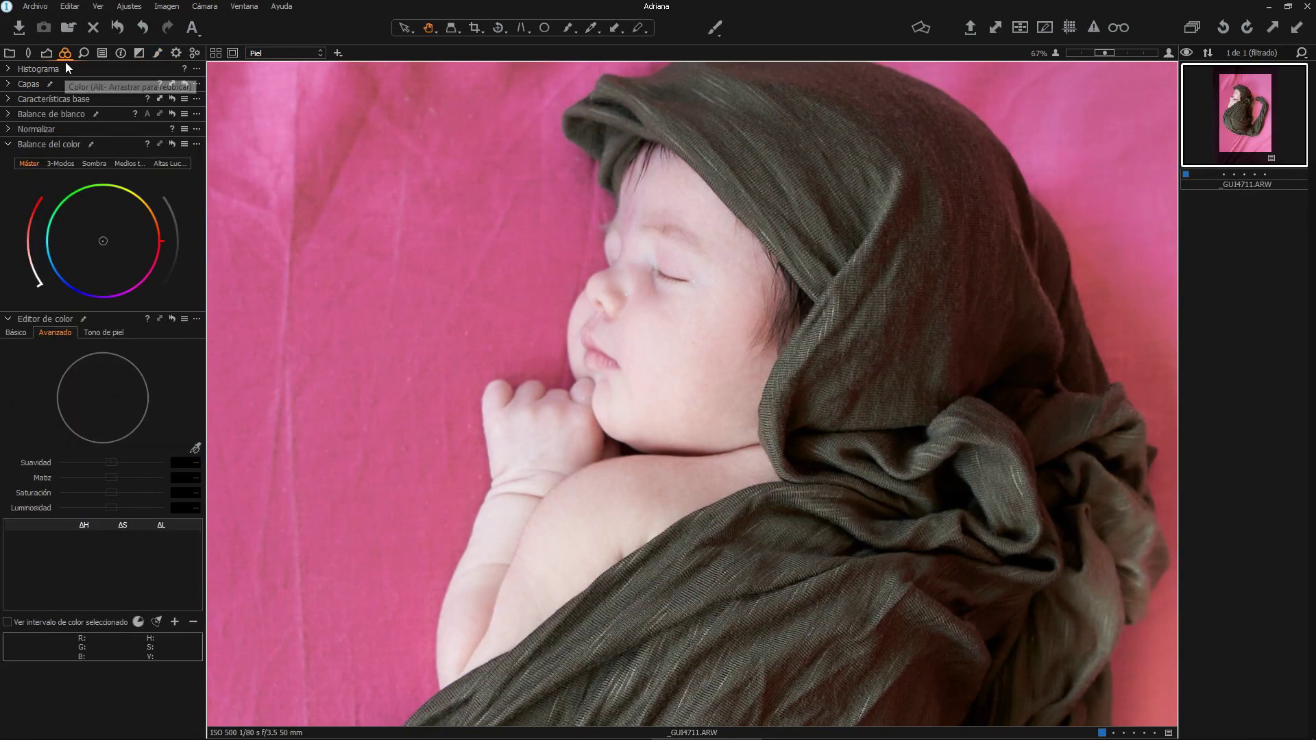
click(195, 449)
click(656, 327)
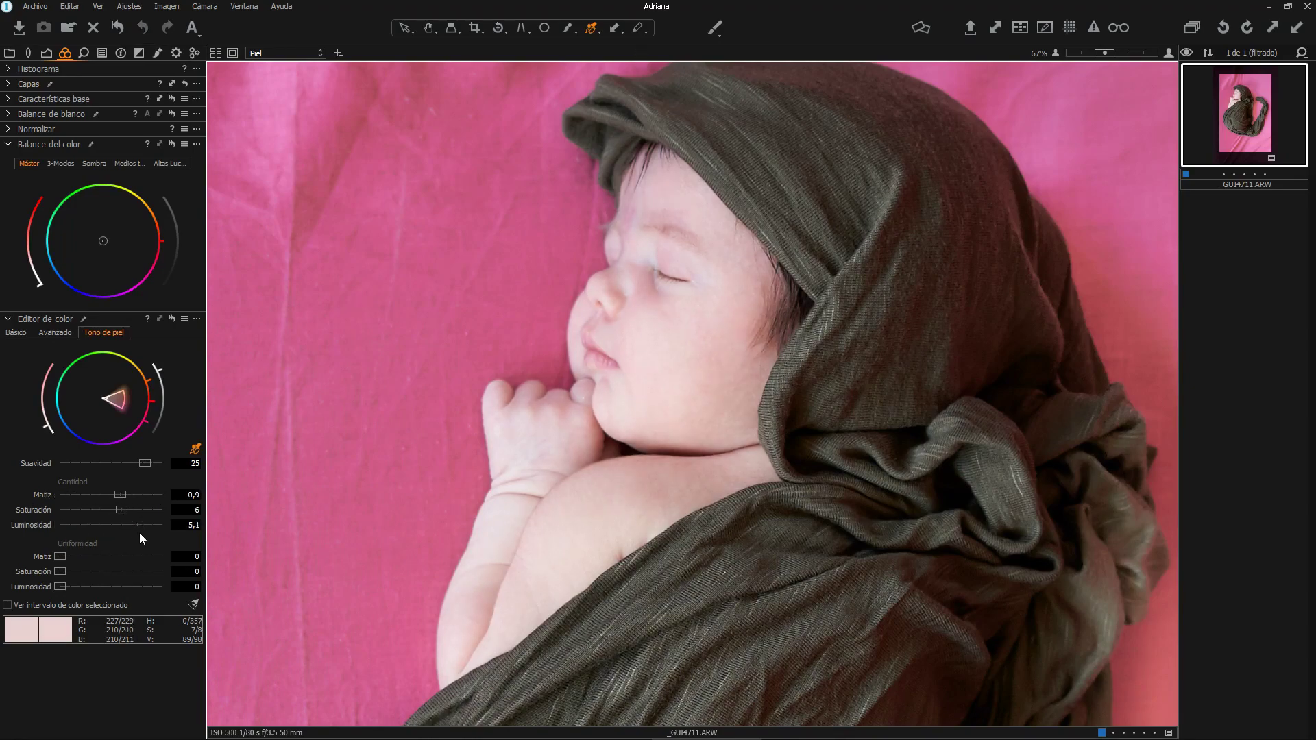
- Set the Piel layer's contrast to 14, brightness to 3 and sharpening amount to 313
click(46, 53)
click(36, 169)
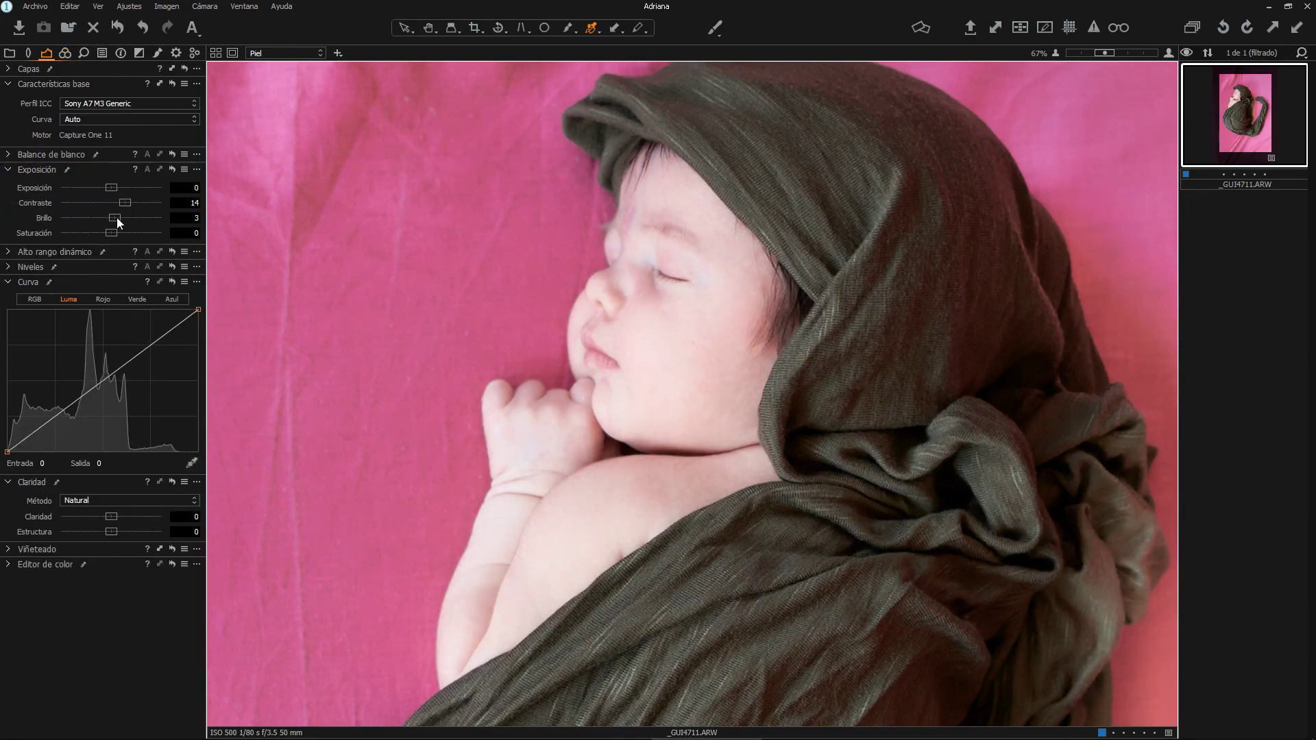
click(83, 52)
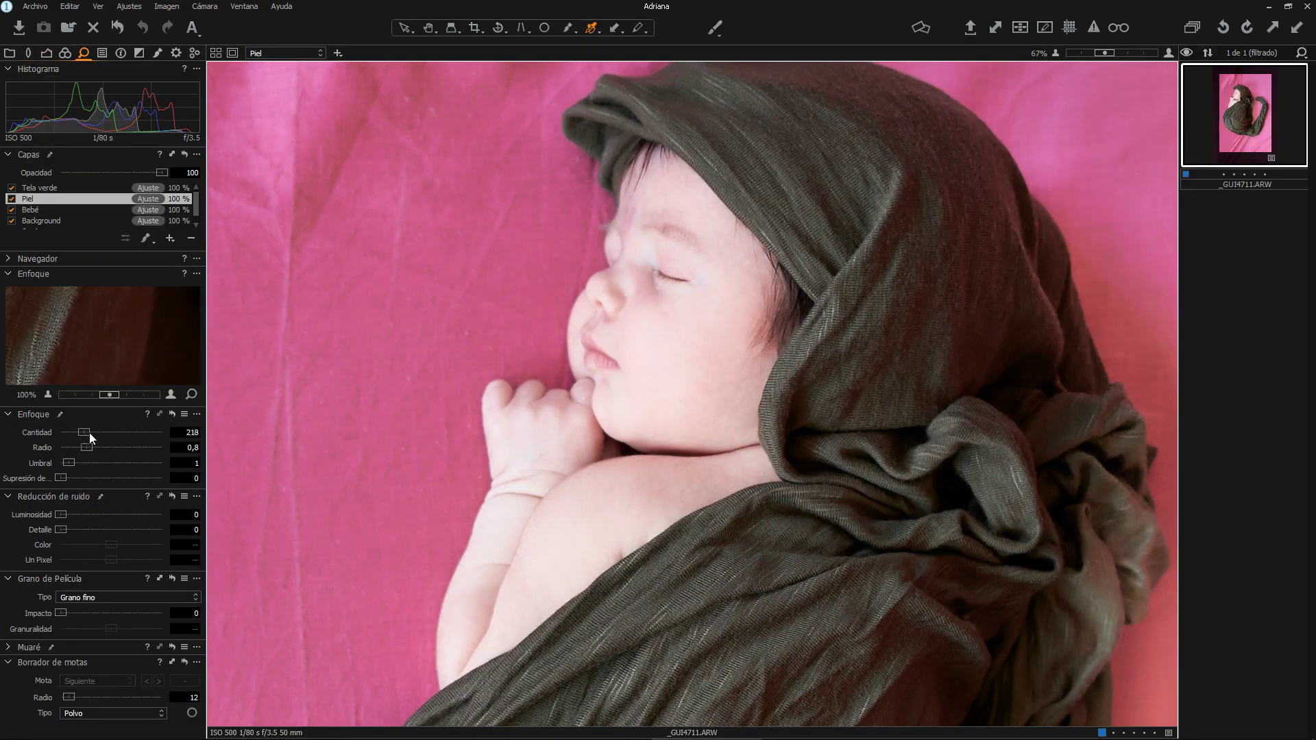
drag(97, 433, 107, 433)
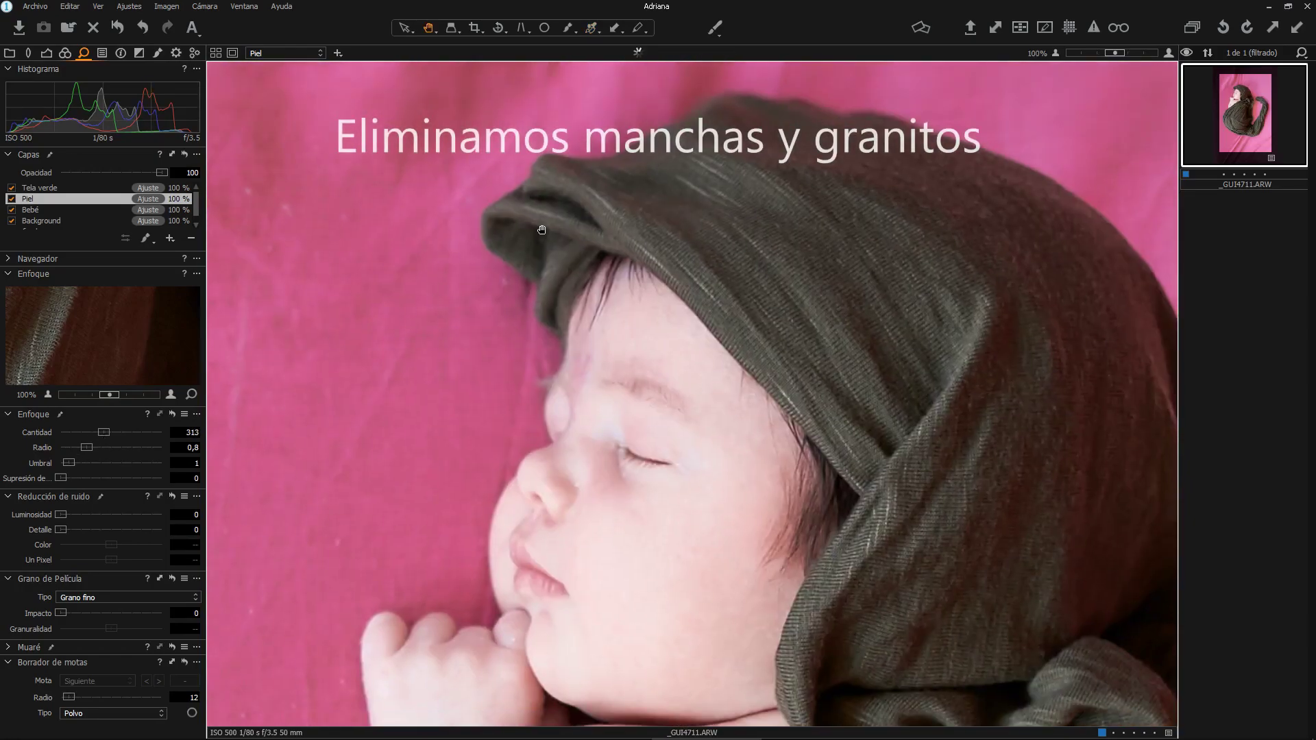
- Remove the blemishes between the eyebrows, beside the nose and on the fingers with the spot removal tool, using smaller circles for small spots
click(158, 53)
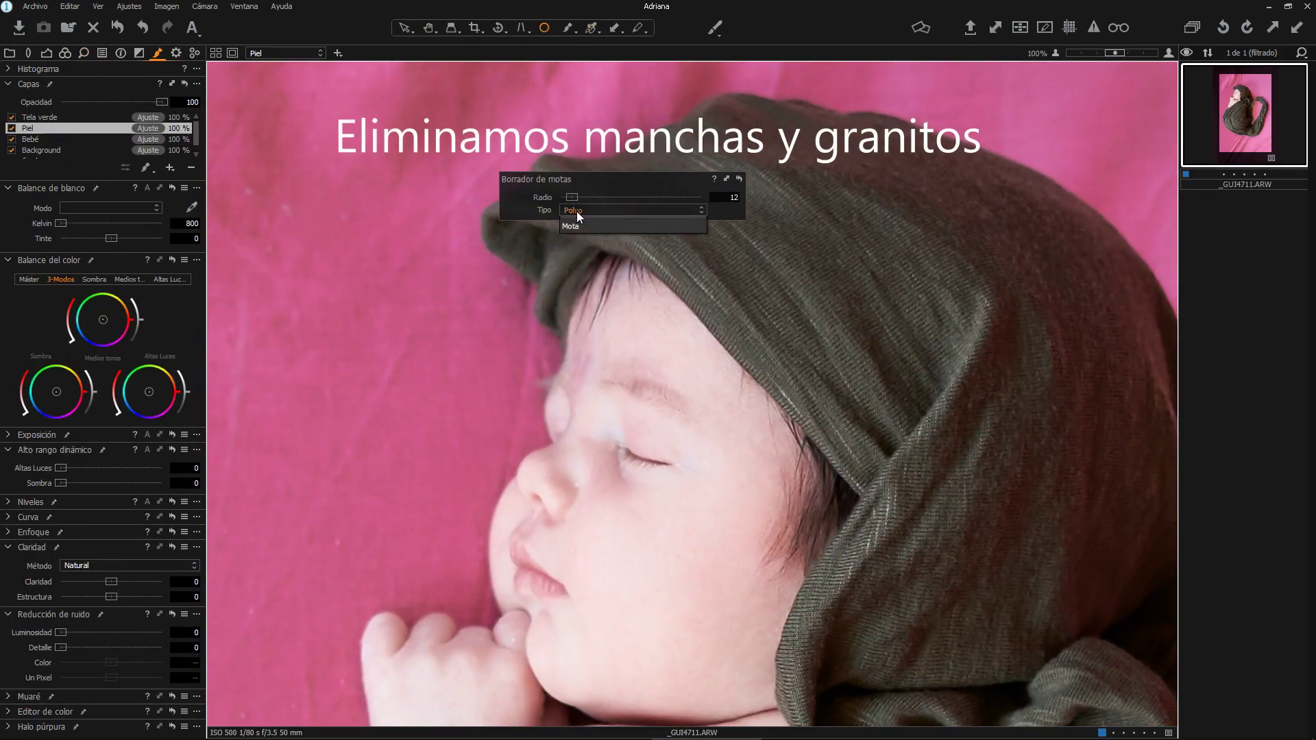
click(587, 356)
click(581, 377)
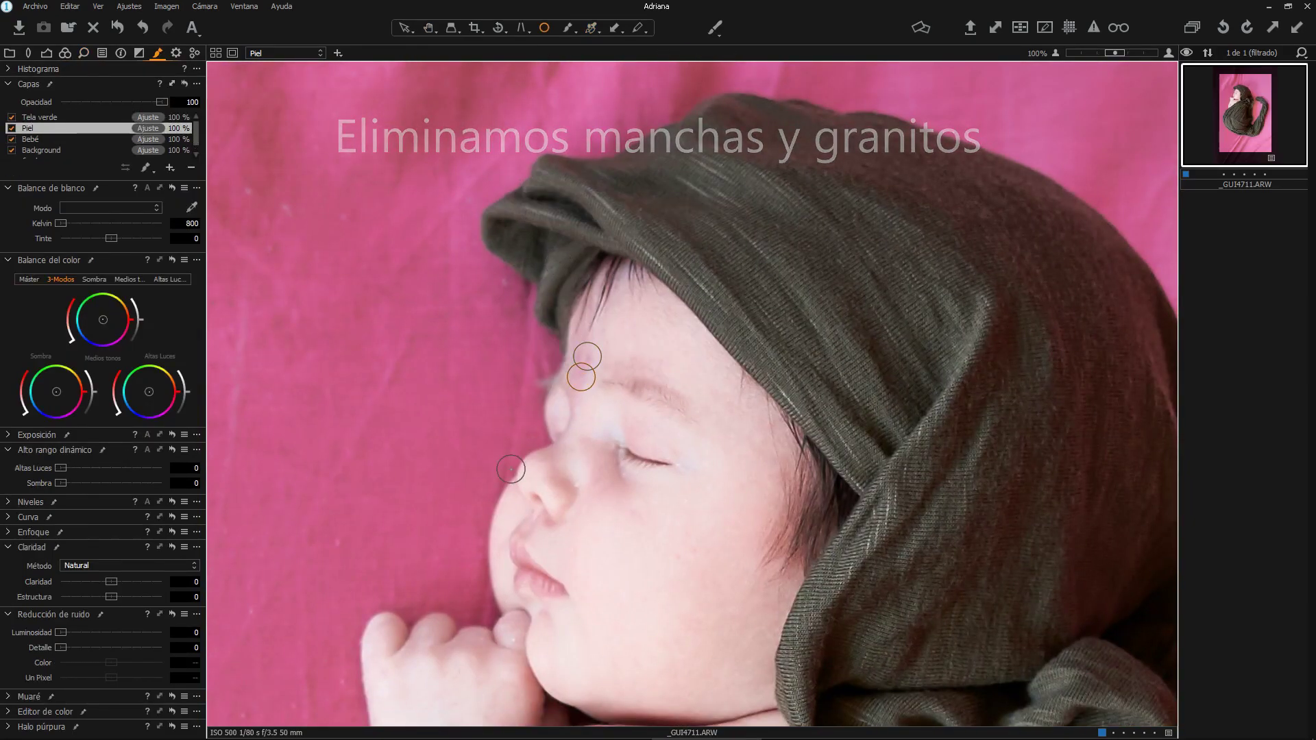
right_click(572, 478)
drag(573, 483, 580, 492)
click(516, 328)
right_click(546, 631)
click(510, 601)
drag(513, 639, 518, 644)
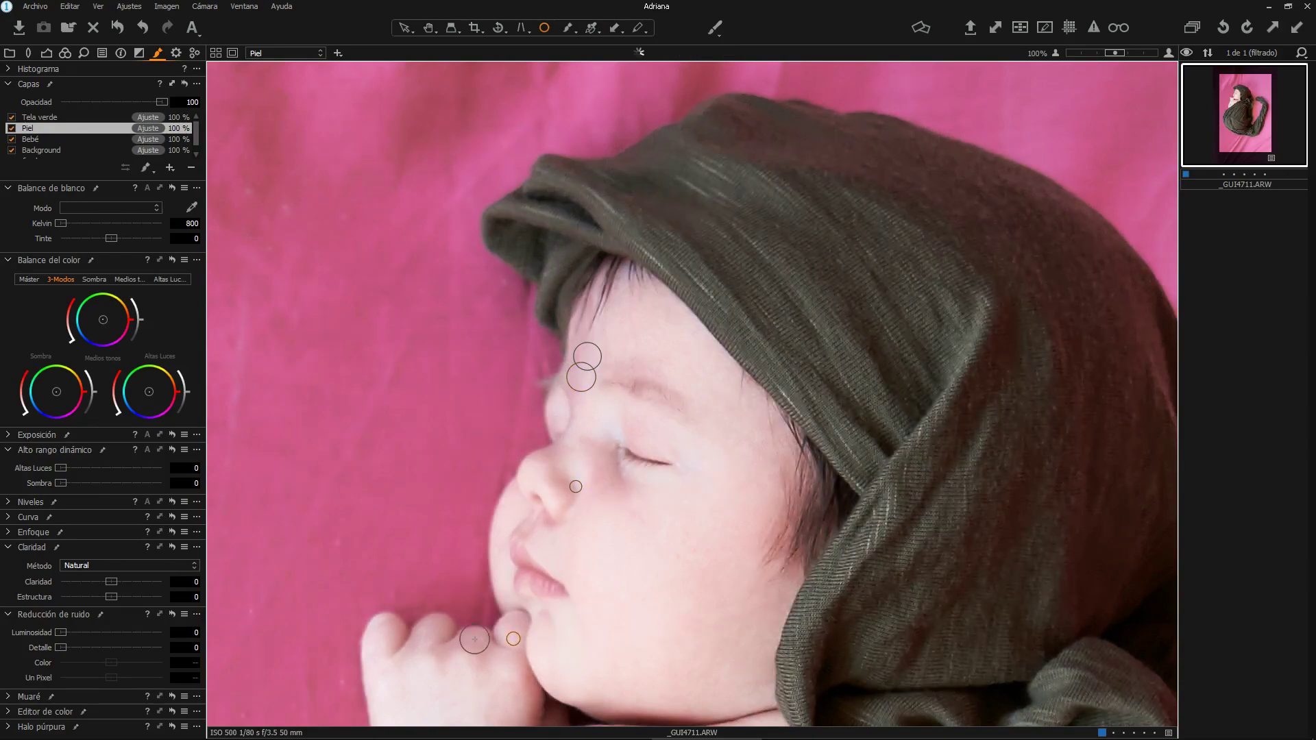
- Set the Piel layer's clarity to 9 and structure to -20, and fit the whole photo in view
drag(127, 585, 114, 586)
key(h)
double_click(336, 451)
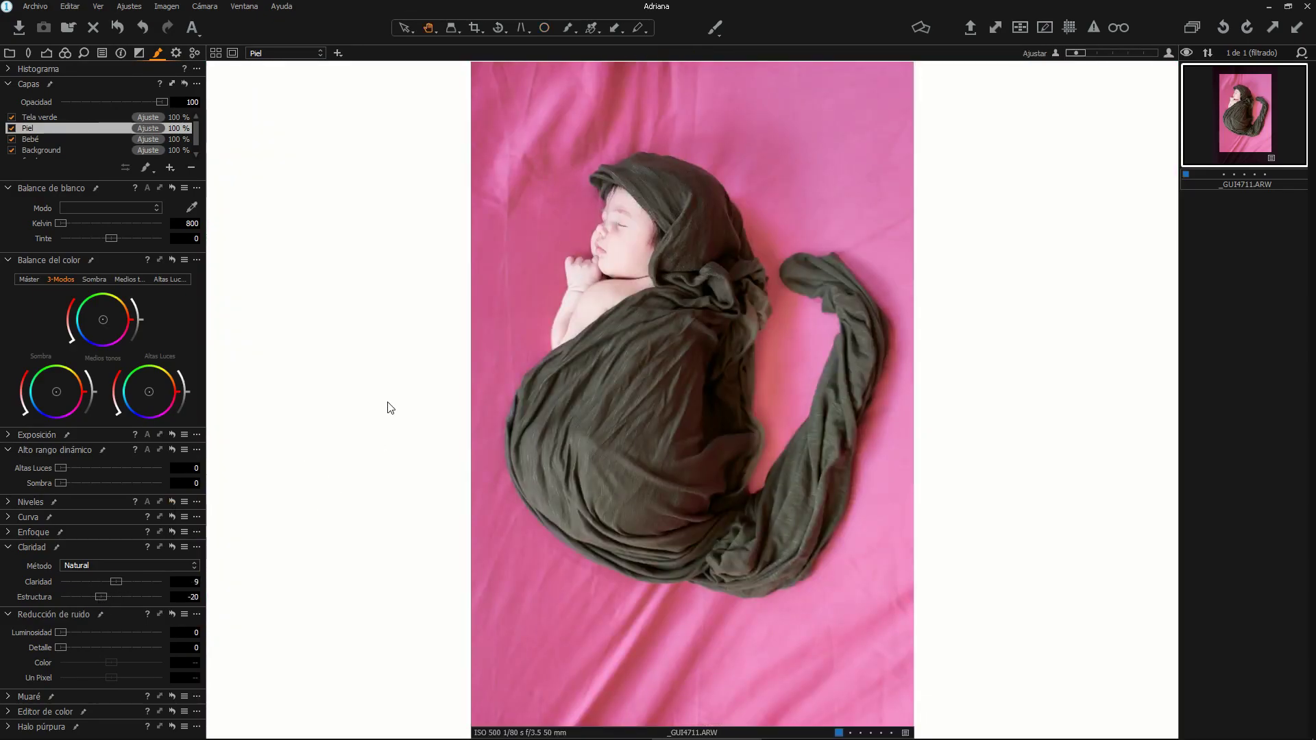
- On the Tela verde layer, tint the colour balance shadows blue and the lightened midtones orange, and adjust the highlights
click(58, 118)
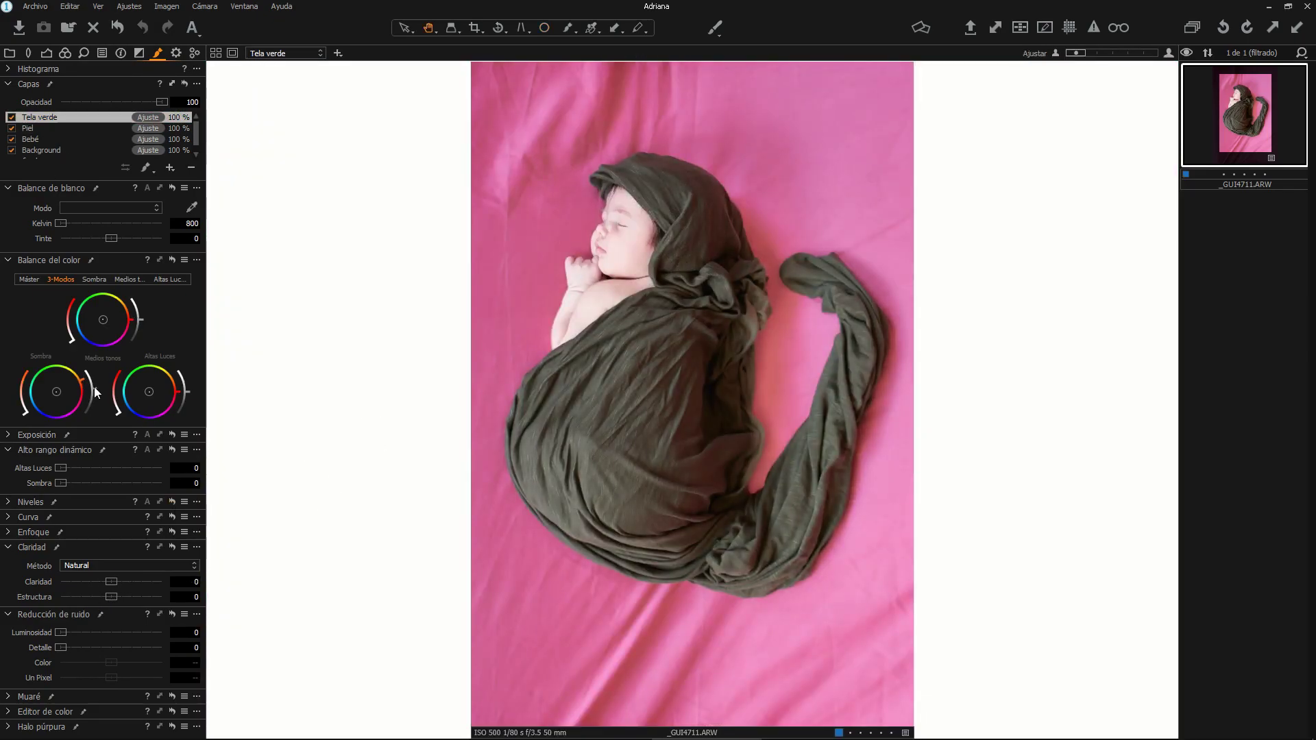
drag(81, 384, 50, 400)
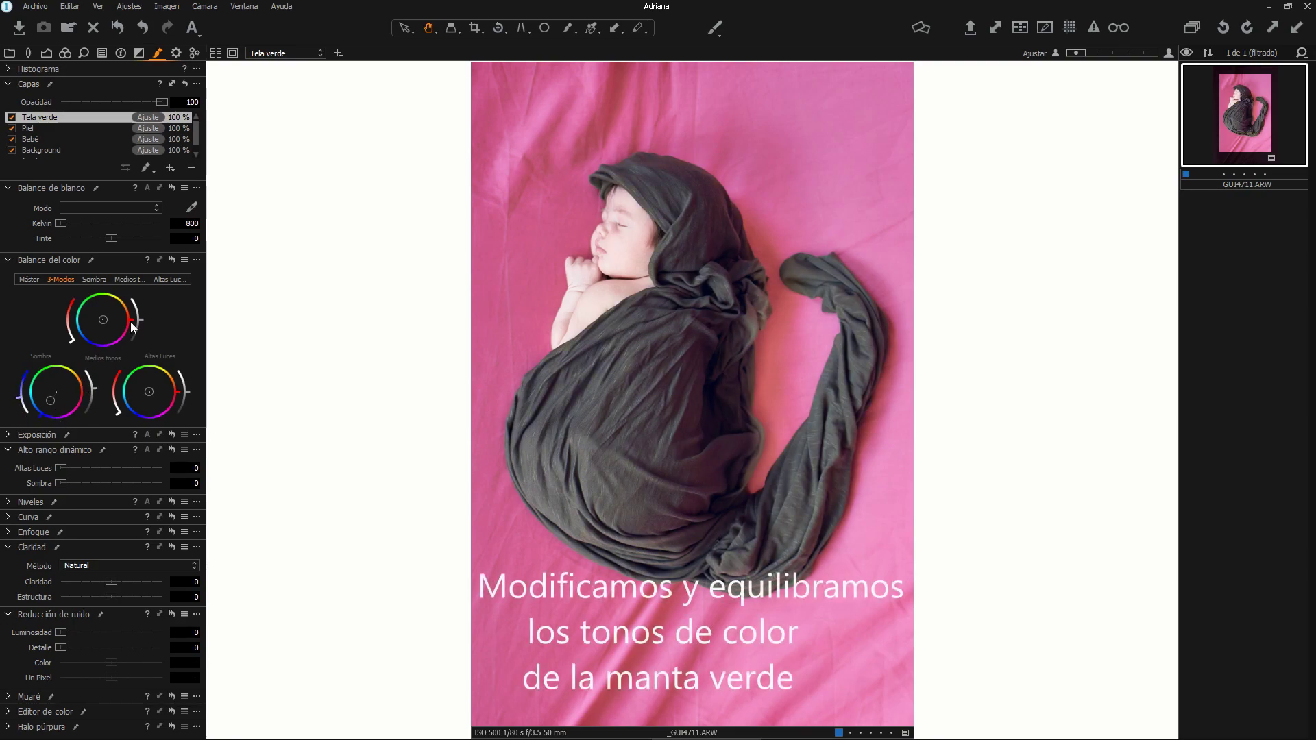
drag(142, 318, 140, 310)
drag(72, 341, 68, 328)
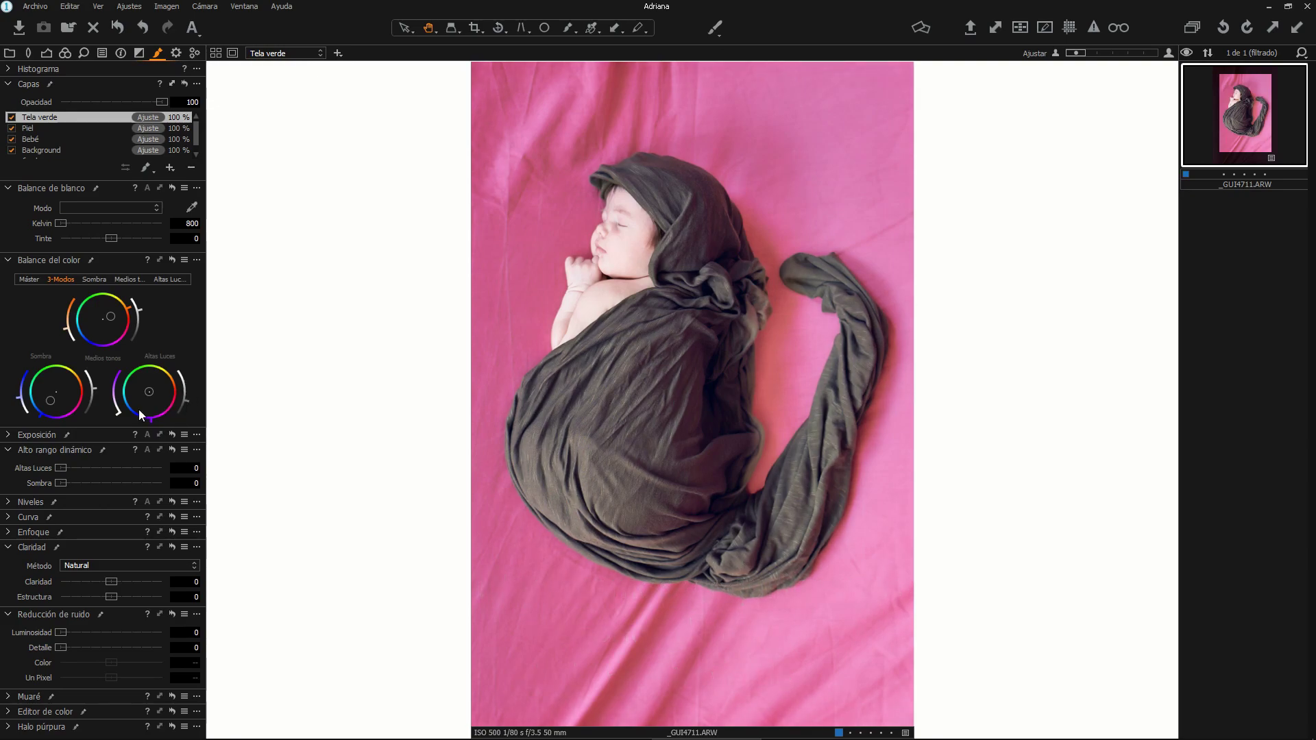
drag(157, 407, 177, 377)
- On the Background layer, tint the shadows magenta and the highlights purple, and lighten the shadows and midtones with the three-way colour balance
click(56, 151)
drag(92, 380, 94, 371)
mouse_move(26, 414)
mouse_down()
mouse_move(25, 395)
mouse_move(68, 421)
mouse_up()
drag(142, 320, 135, 298)
drag(118, 414, 115, 406)
mouse_move(186, 392)
mouse_down()
mouse_move(175, 368)
mouse_move(177, 396)
mouse_up()
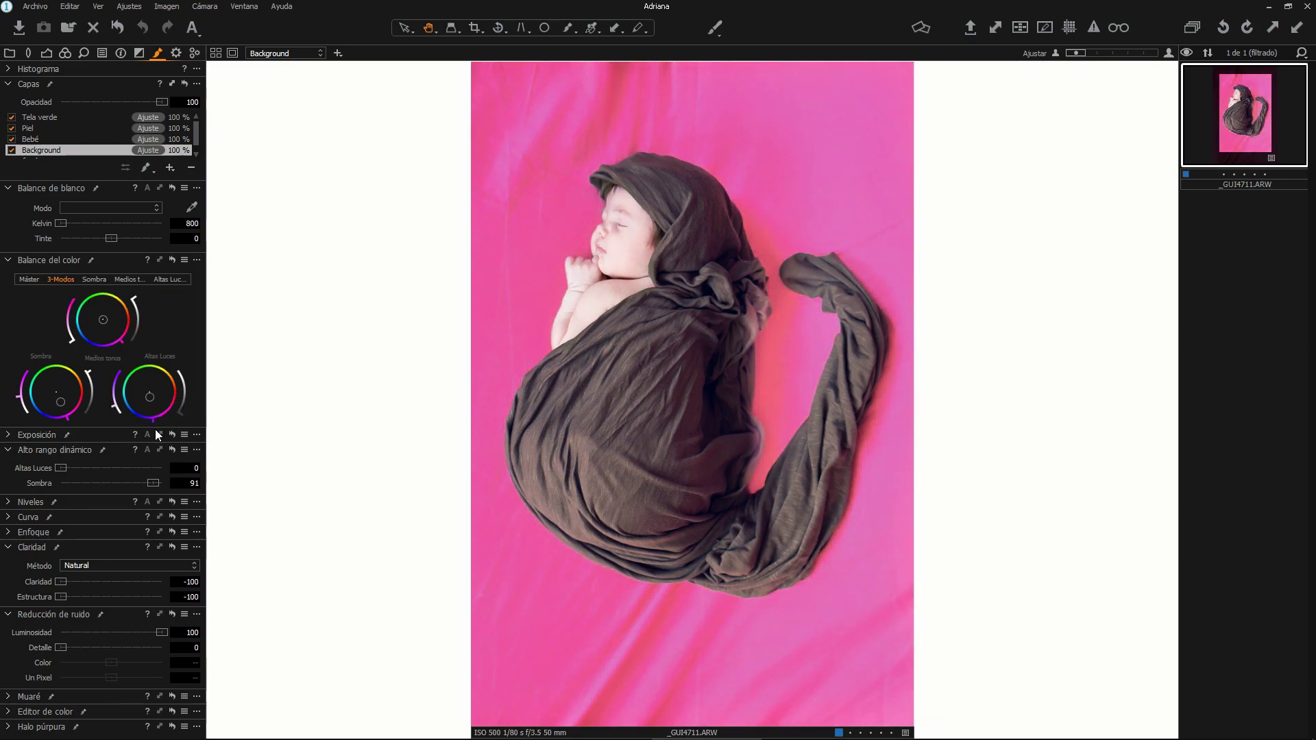
- Sample the pink background in the advanced colour editor and set it to hue -2, saturation -20 and lightness 20
click(65, 53)
click(196, 448)
click(478, 238)
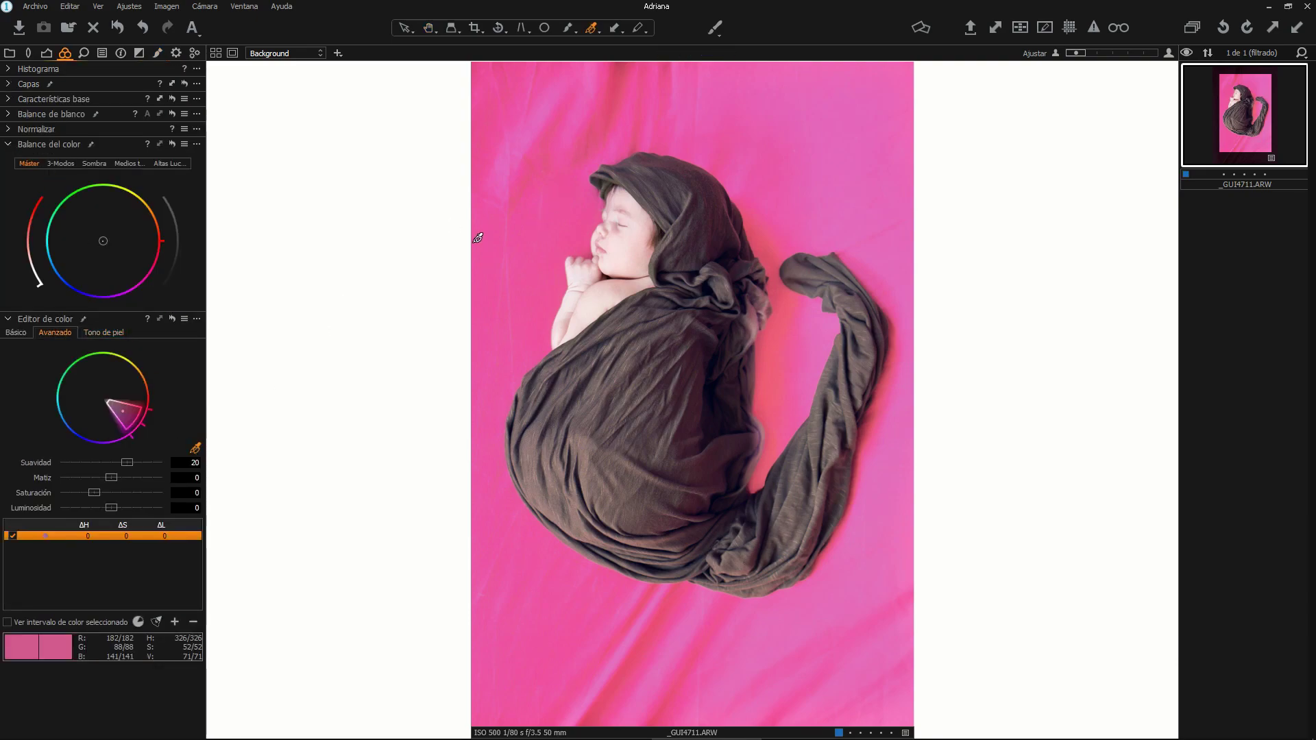
click(7, 622)
mouse_move(94, 493)
mouse_down()
mouse_move(82, 498)
mouse_move(122, 510)
mouse_move(103, 487)
mouse_up()
- Sample the background with the skin tone editor and set its hue amount to -0.7 and hue uniformity to 100
click(103, 332)
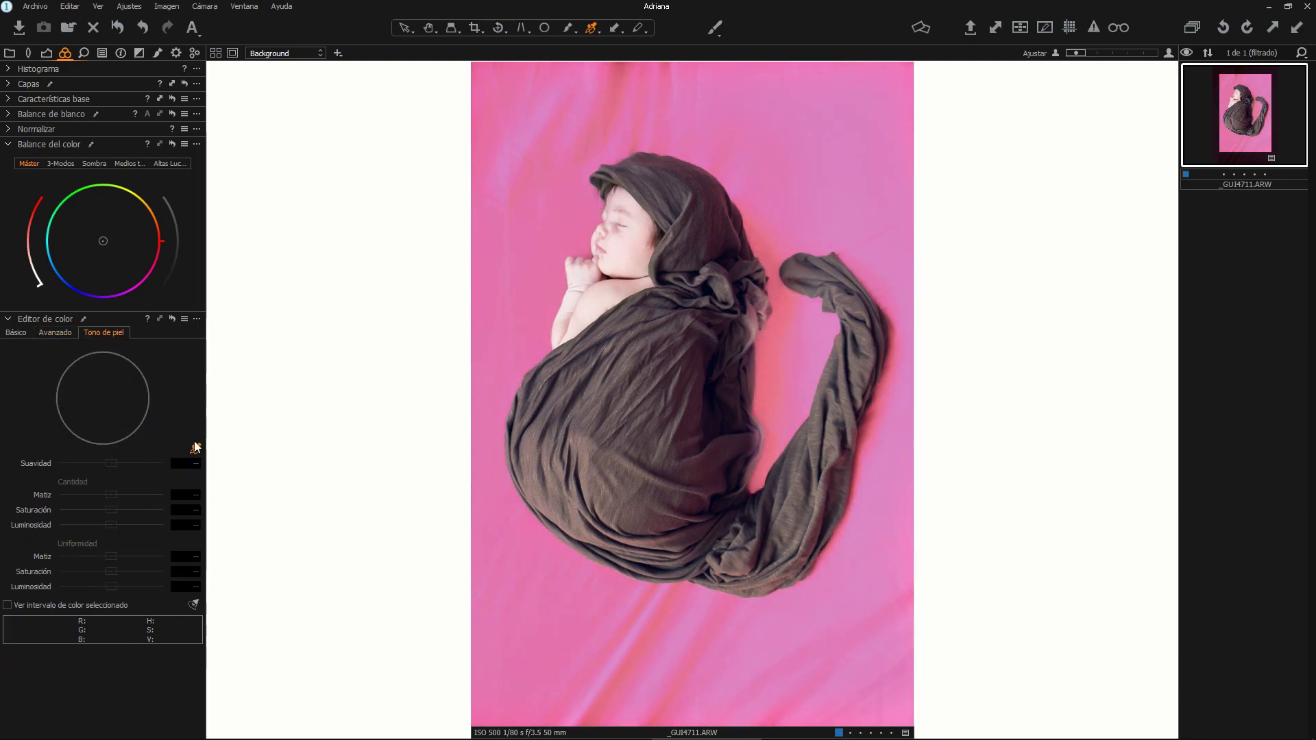
drag(76, 502, 104, 499)
drag(61, 558, 146, 559)
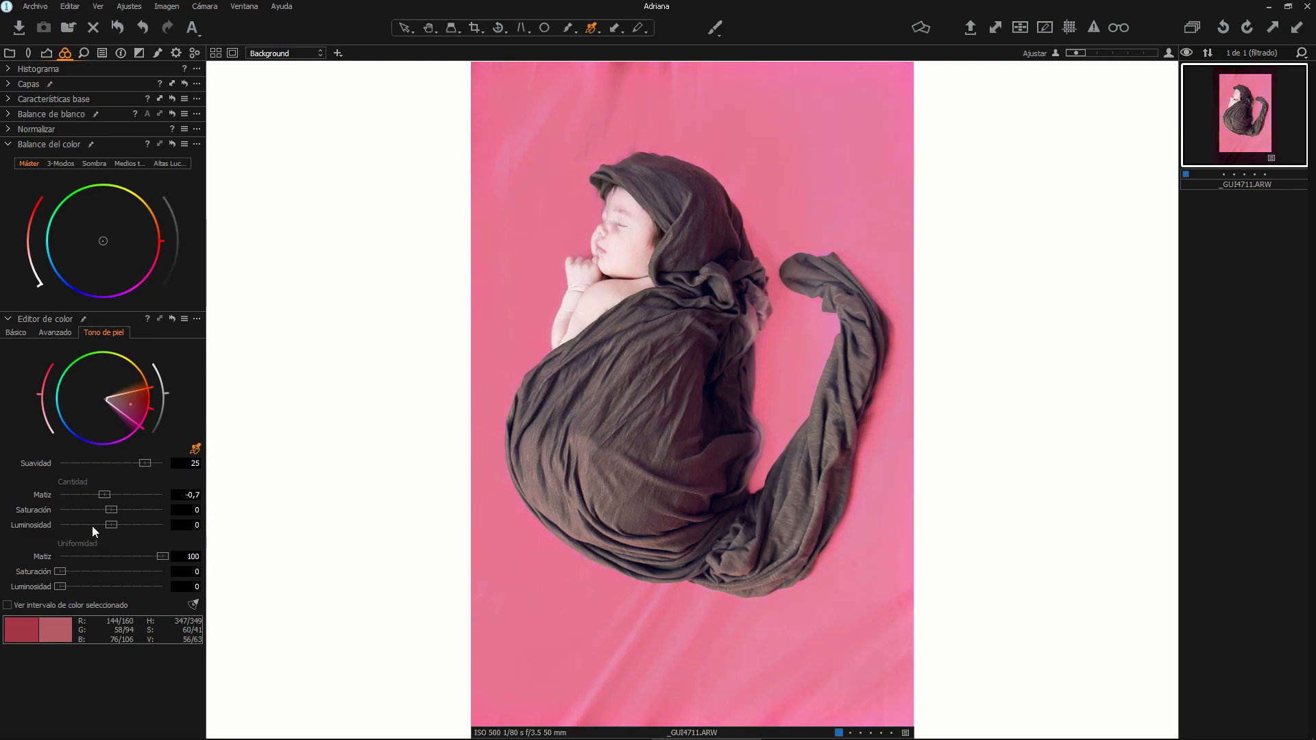
- Add a second sampled background pink in the advanced colour editor with hue -18.8, saturation -2 and lightness -14.7
click(55, 332)
click(767, 132)
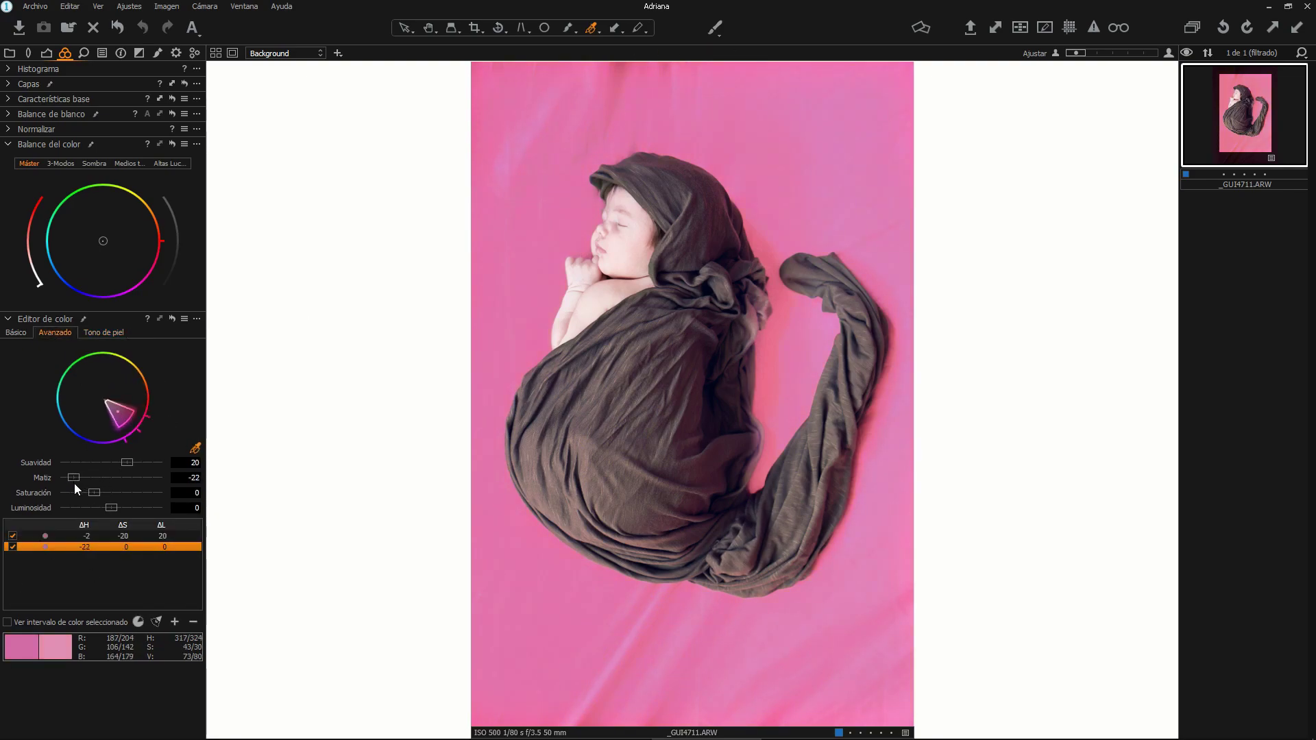
mouse_move(84, 496)
mouse_down()
mouse_move(121, 510)
mouse_move(92, 513)
mouse_move(107, 508)
mouse_up()
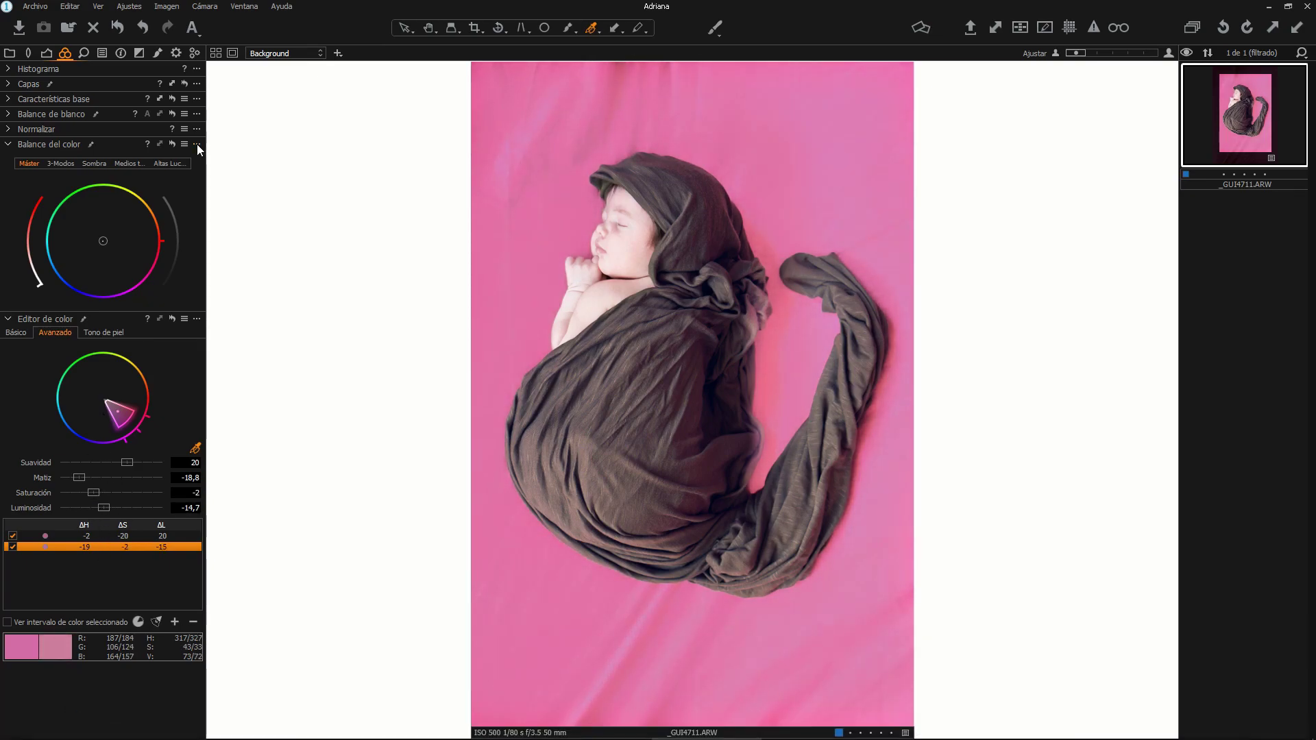
- On the Piel layer, set the base curve to Película de alto contraste and raise the white balance temperature
click(285, 52)
click(261, 89)
click(102, 99)
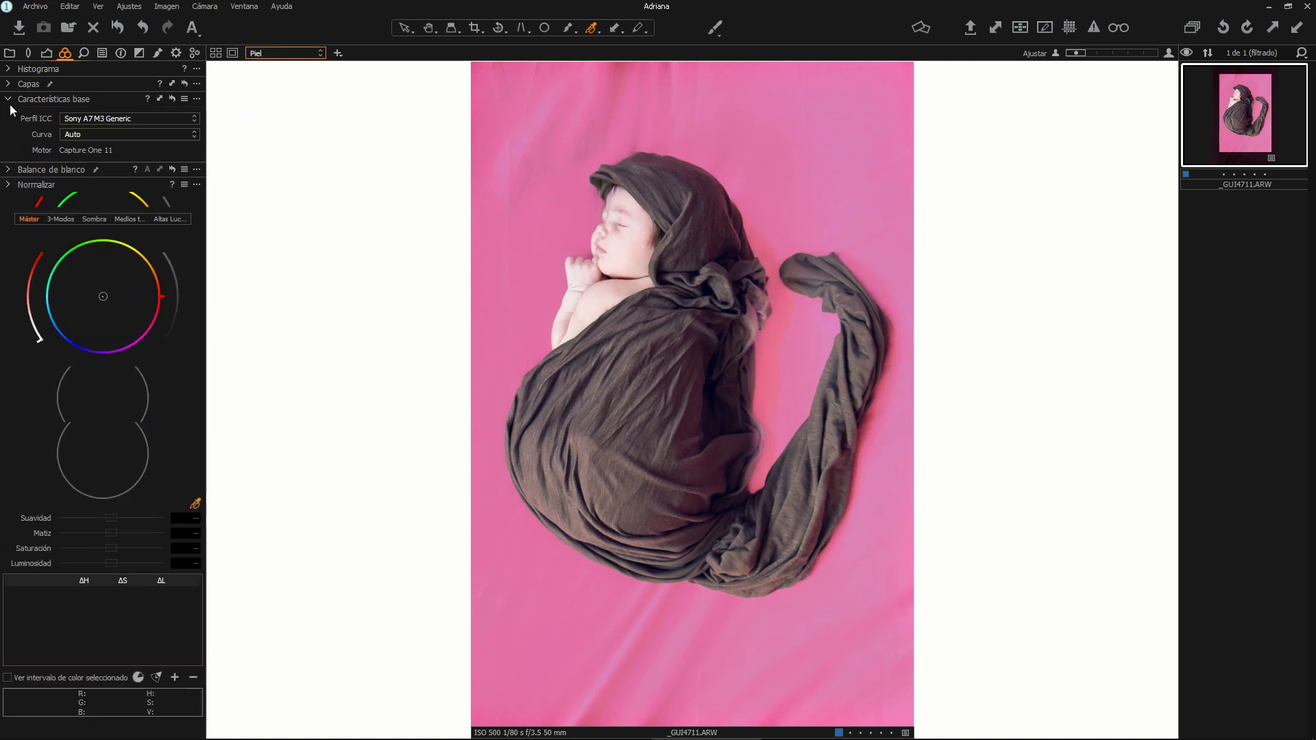
click(104, 136)
click(105, 179)
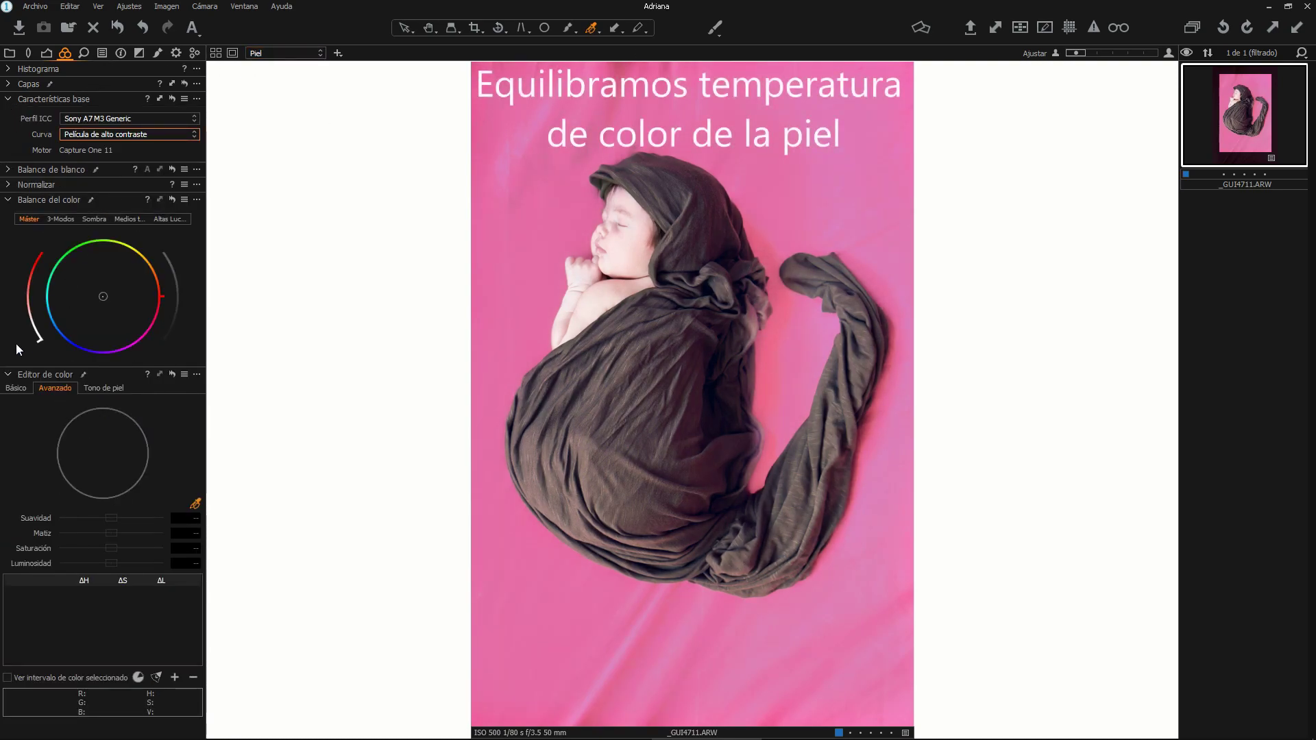
click(51, 169)
drag(118, 204, 136, 208)
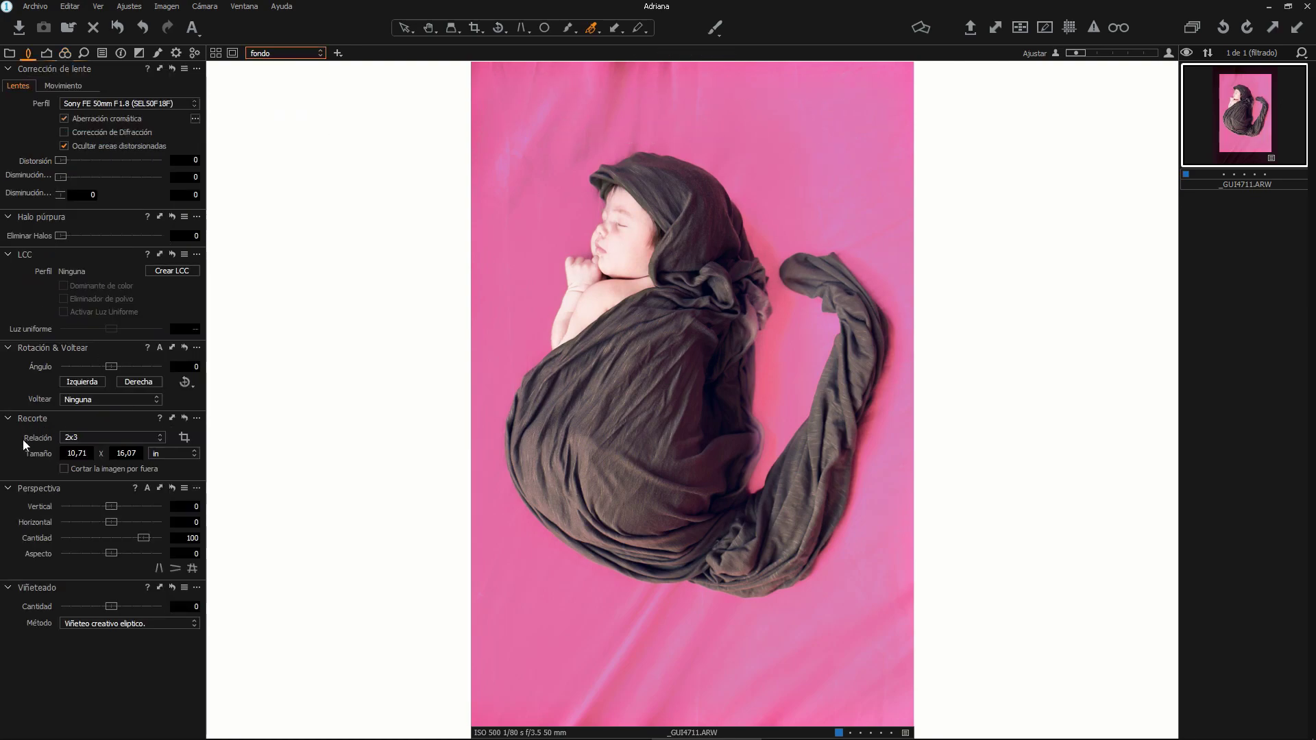
- Try a dark vignette on the fondo layer, set its method to Viñeteo creativo circular and reset the amount to 0
mouse_move(111, 606)
mouse_down()
mouse_move(76, 610)
mouse_move(88, 612)
mouse_up()
click(89, 623)
click(92, 647)
double_click(88, 610)
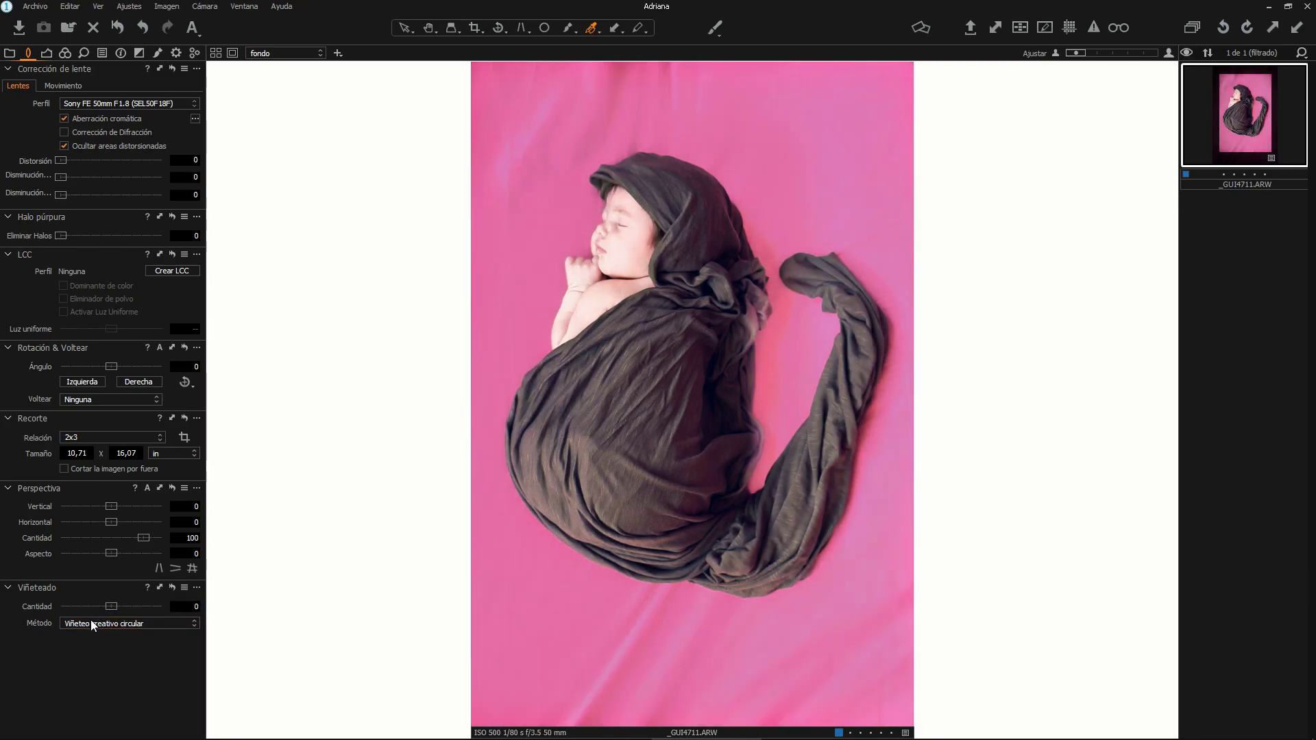
- Add a new adjustment layer named Capa suavidad
click(157, 53)
click(170, 168)
text(Capa suavi)
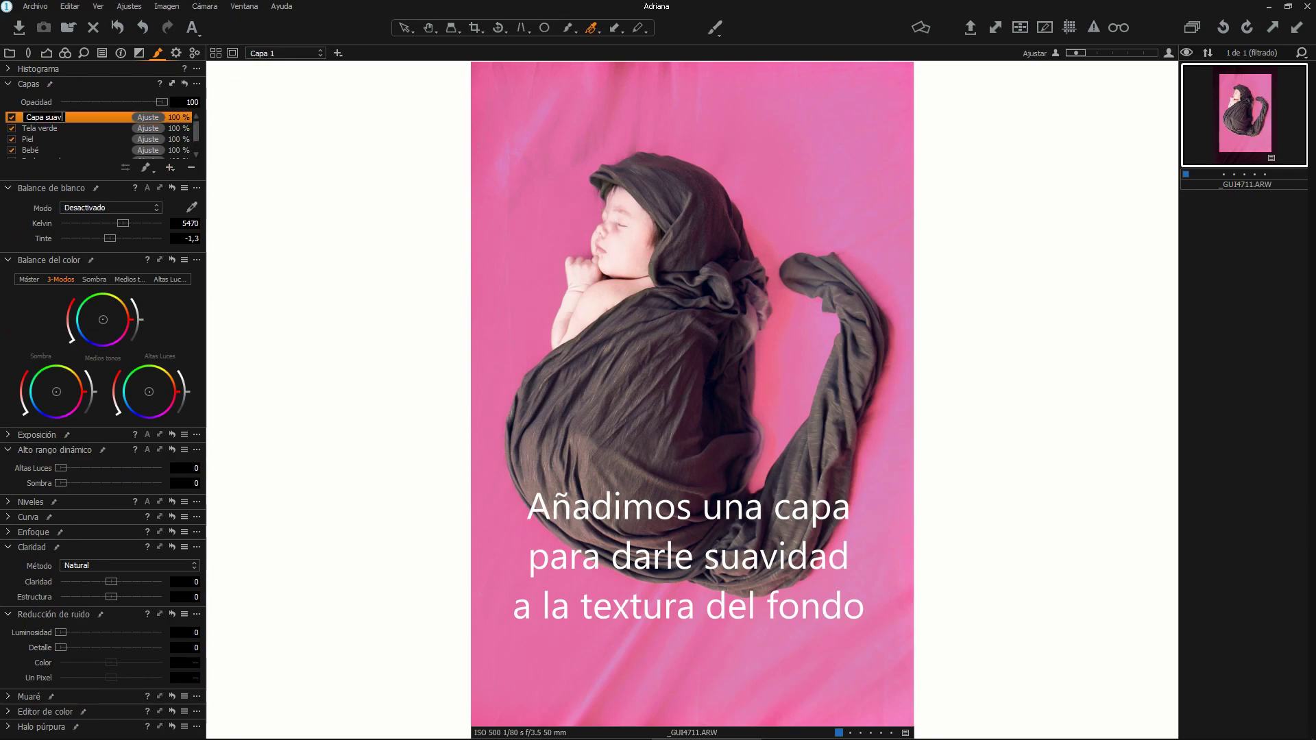
key(Return)
- Set the mask brush size to 690 and fill the whole Capa suavidad mask
key(b)
right_click(551, 135)
drag(551, 135, 591, 135)
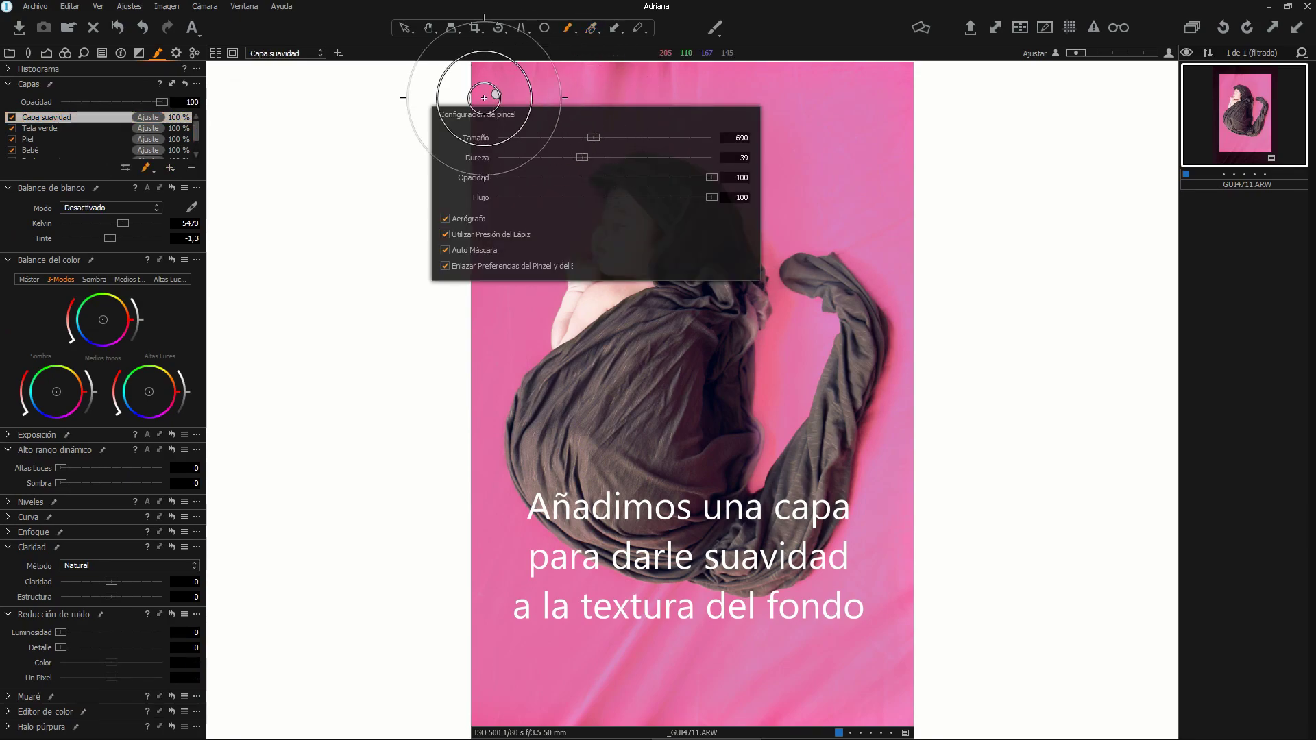
click(493, 95)
right_click(152, 117)
click(198, 141)
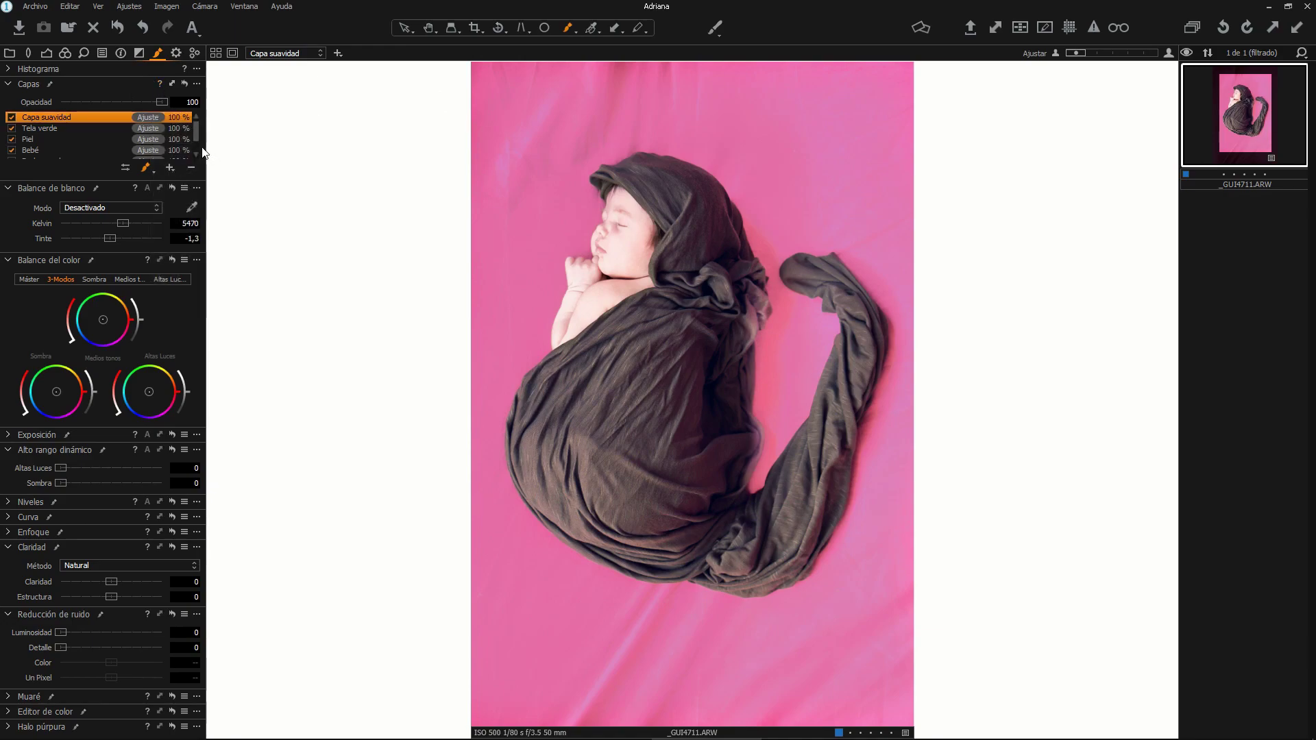
- Erase the baby and the entire blanket, including its trailing end, from the Capa suavidad mask
right_click(655, 242)
mouse_move(645, 219)
mouse_down()
mouse_move(681, 202)
mouse_move(550, 386)
mouse_move(567, 492)
mouse_up()
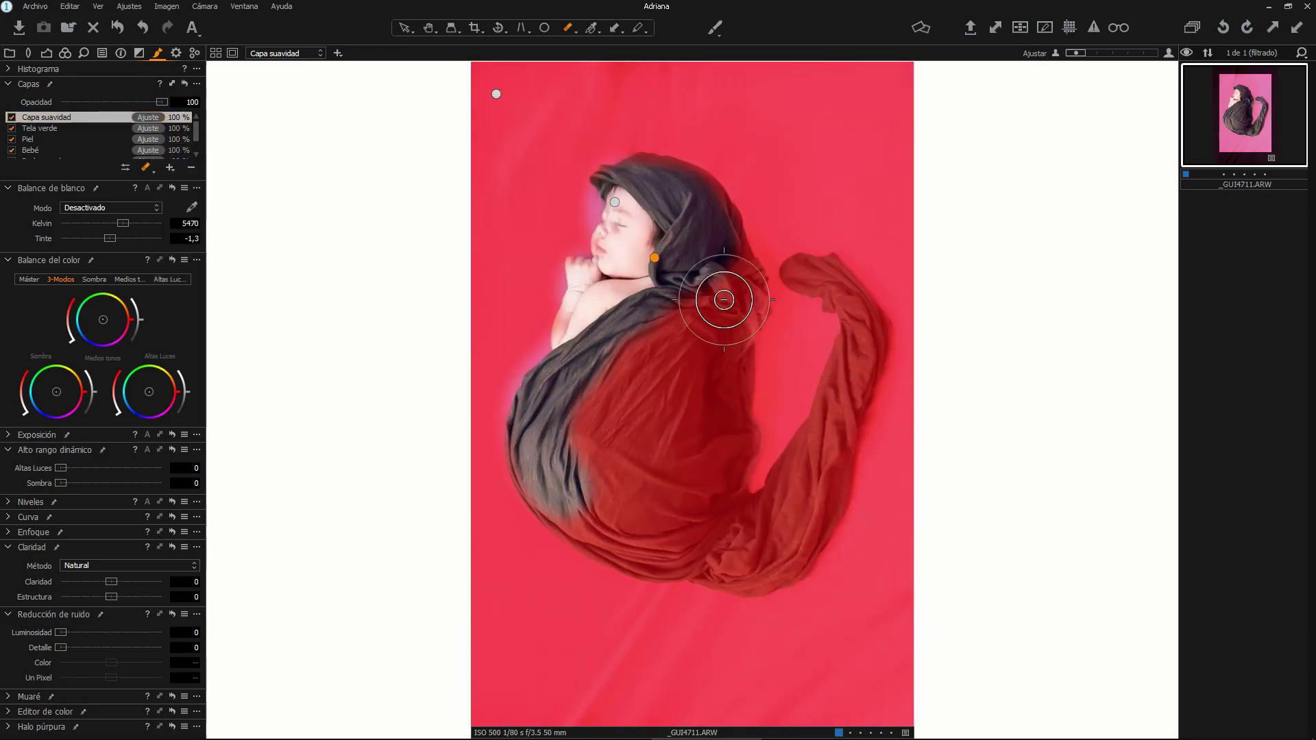
drag(723, 299, 858, 367)
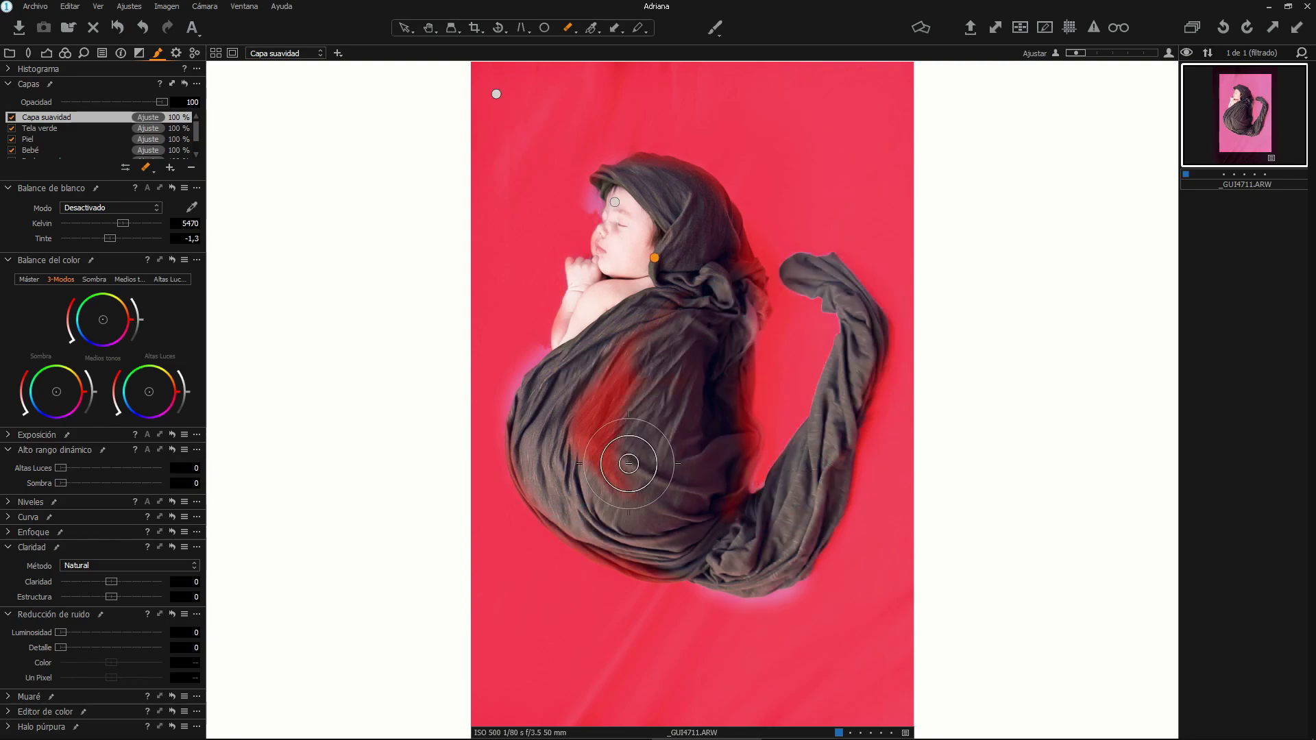
drag(568, 504, 575, 398)
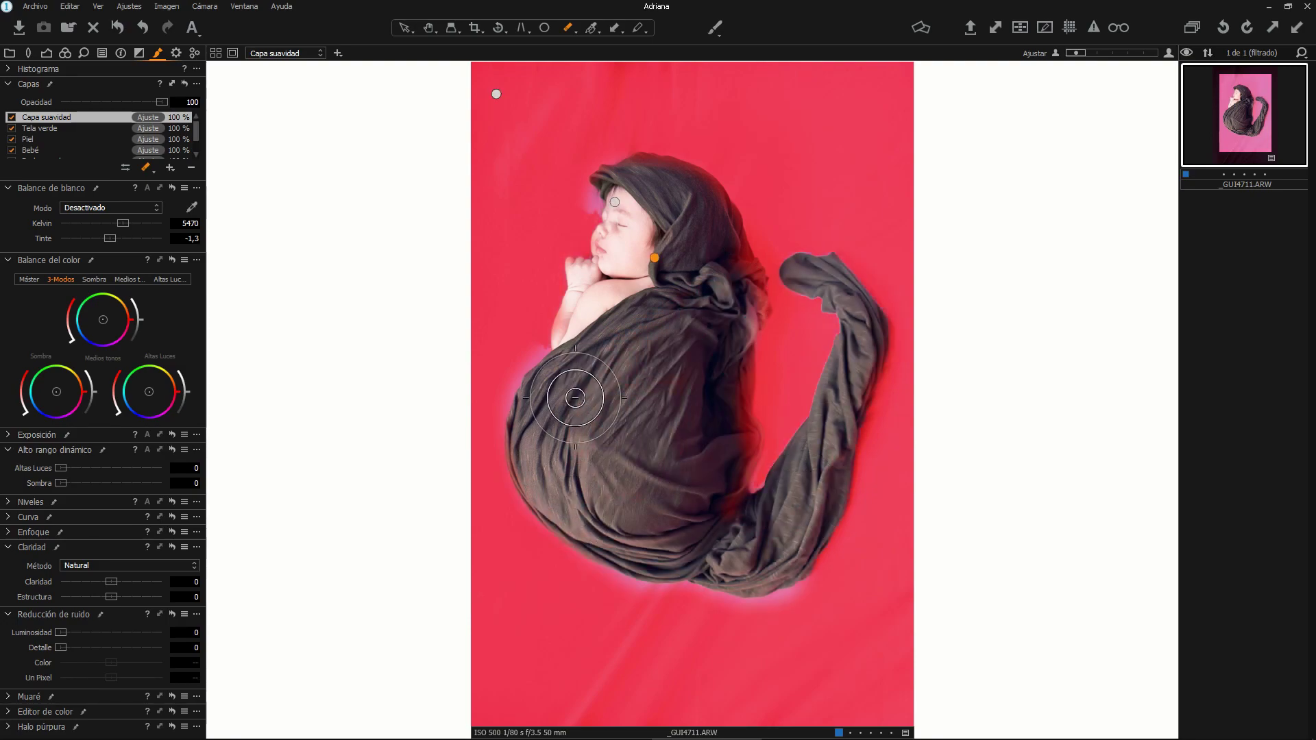
- Refine the edges of the Capa suavidad mask with a radius of 173
right_click(49, 117)
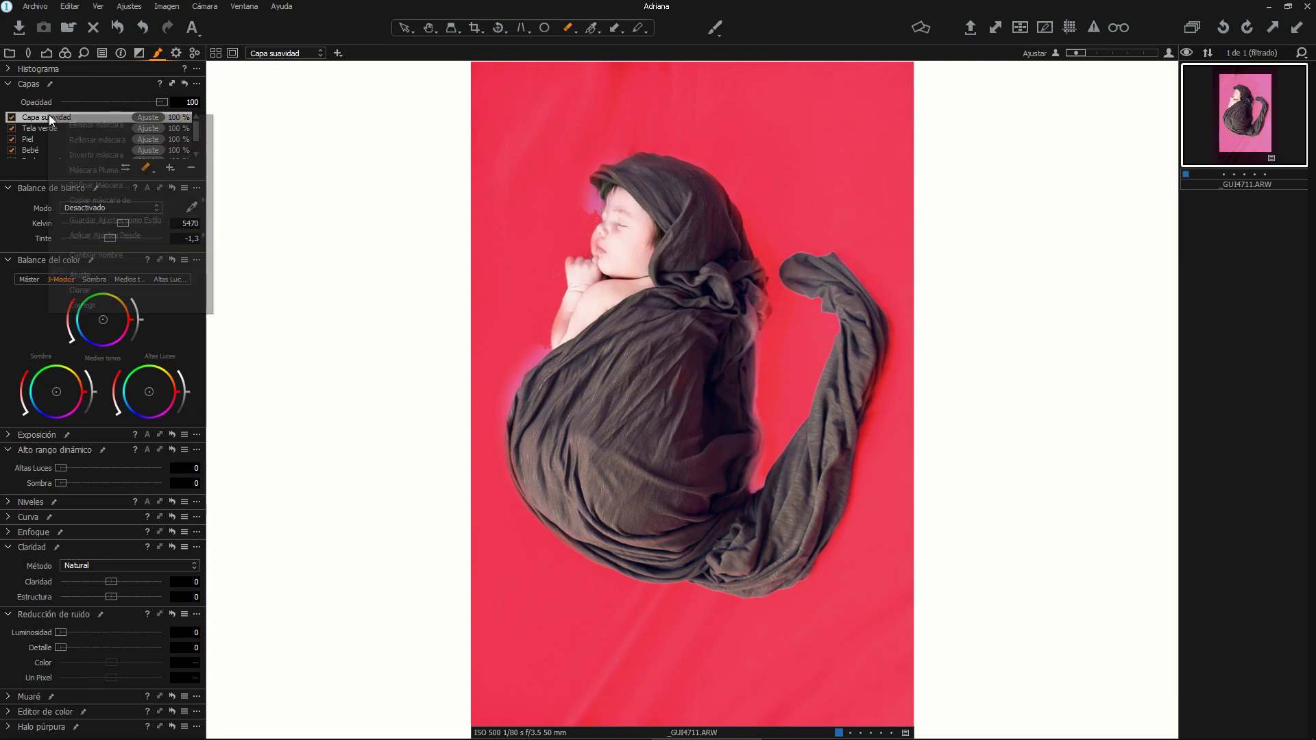
click(96, 186)
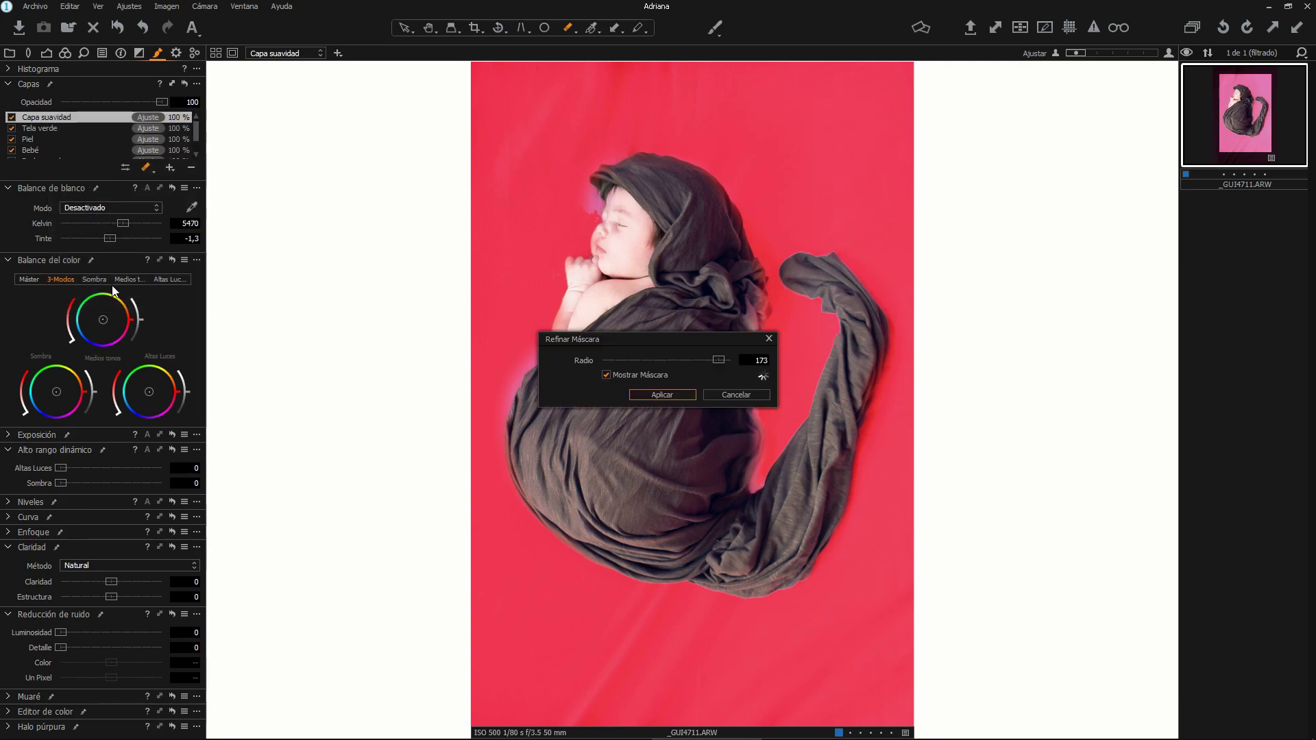
key(Return)
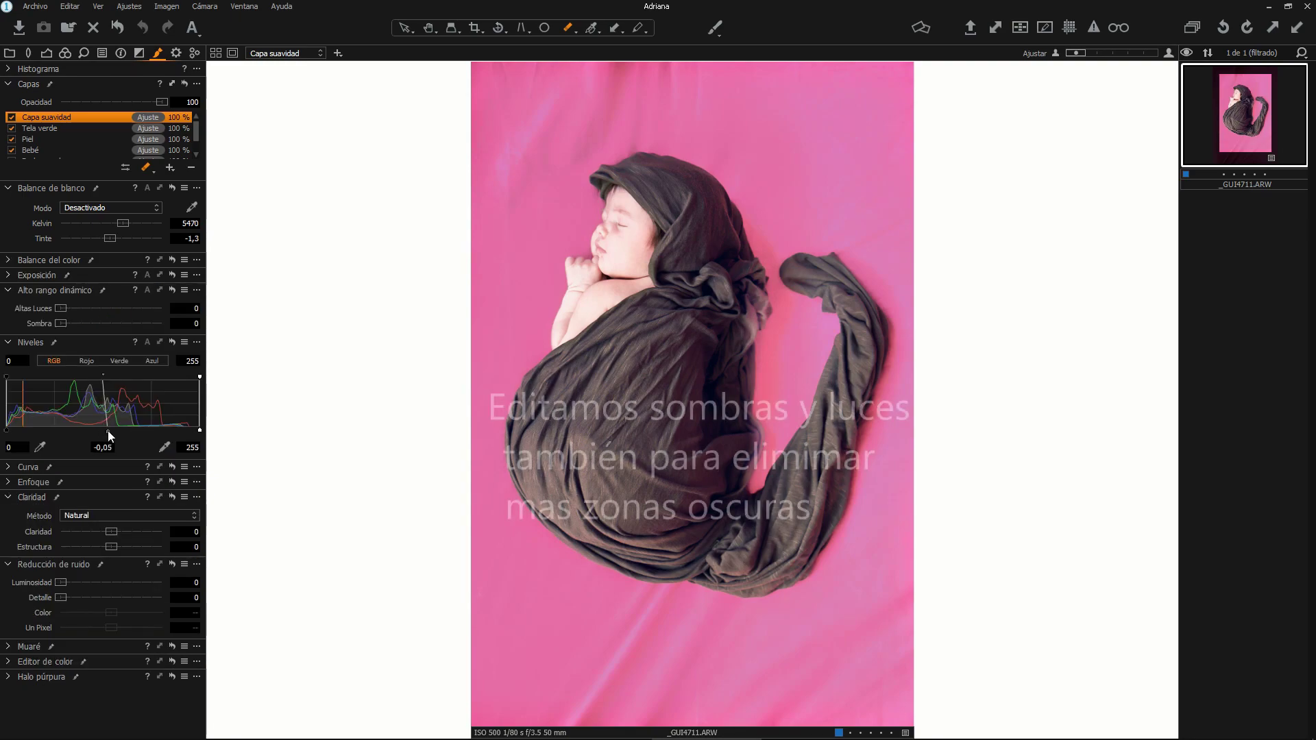
- Try lightening Capa suavidad with RGB levels, using a midtone of 0.3 and raised output shadows, and switch to the red channel
drag(109, 433, 74, 434)
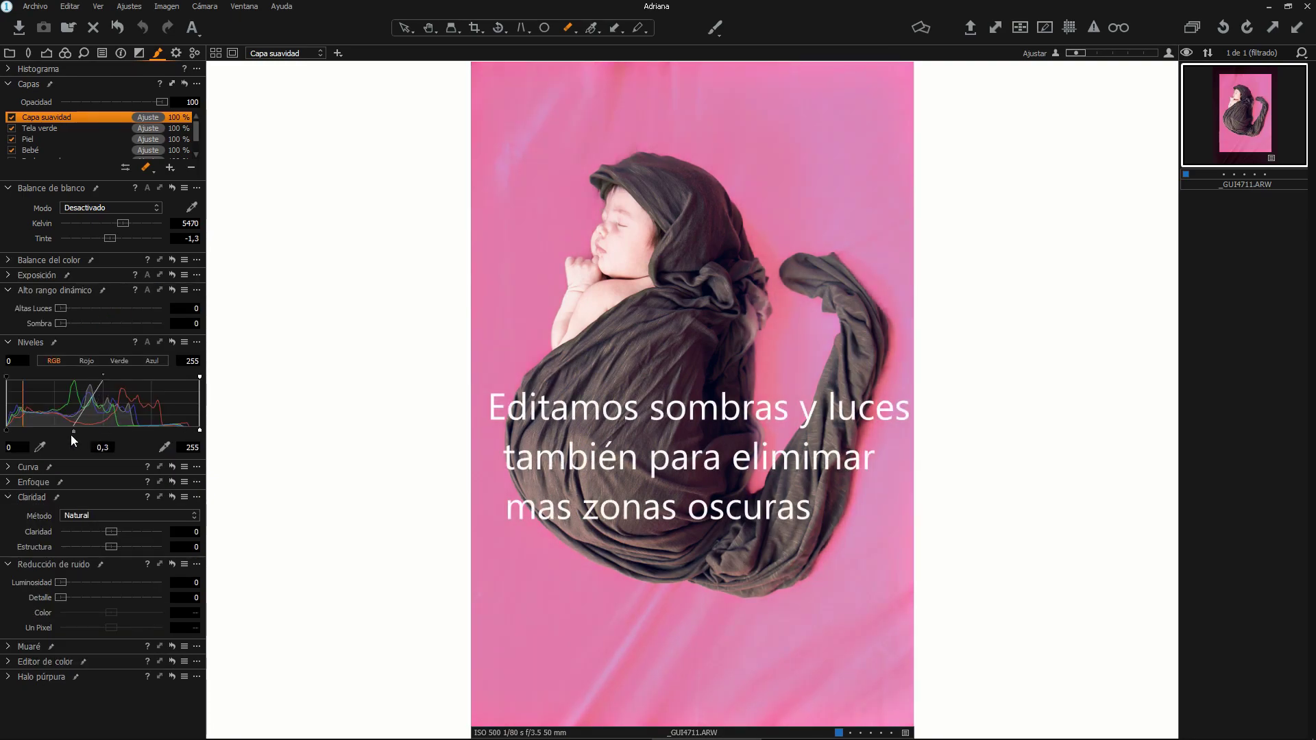
drag(6, 377, 58, 376)
mouse_move(199, 376)
mouse_down()
mouse_move(100, 385)
mouse_move(205, 385)
mouse_up()
click(87, 361)
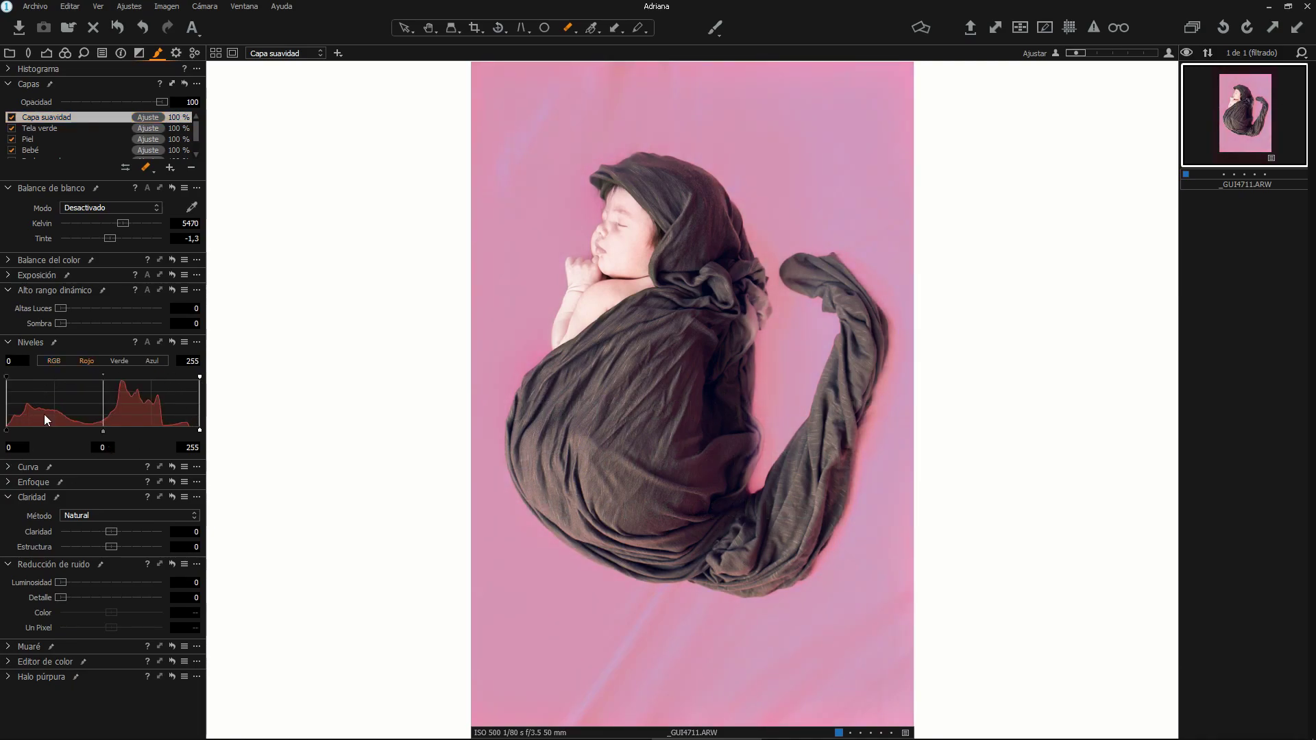
drag(94, 320, 59, 320)
- Try a higher saturation on Capa suavidad and undo the recent exposure and levels changes
click(89, 275)
drag(112, 250, 158, 252)
click(145, 28)
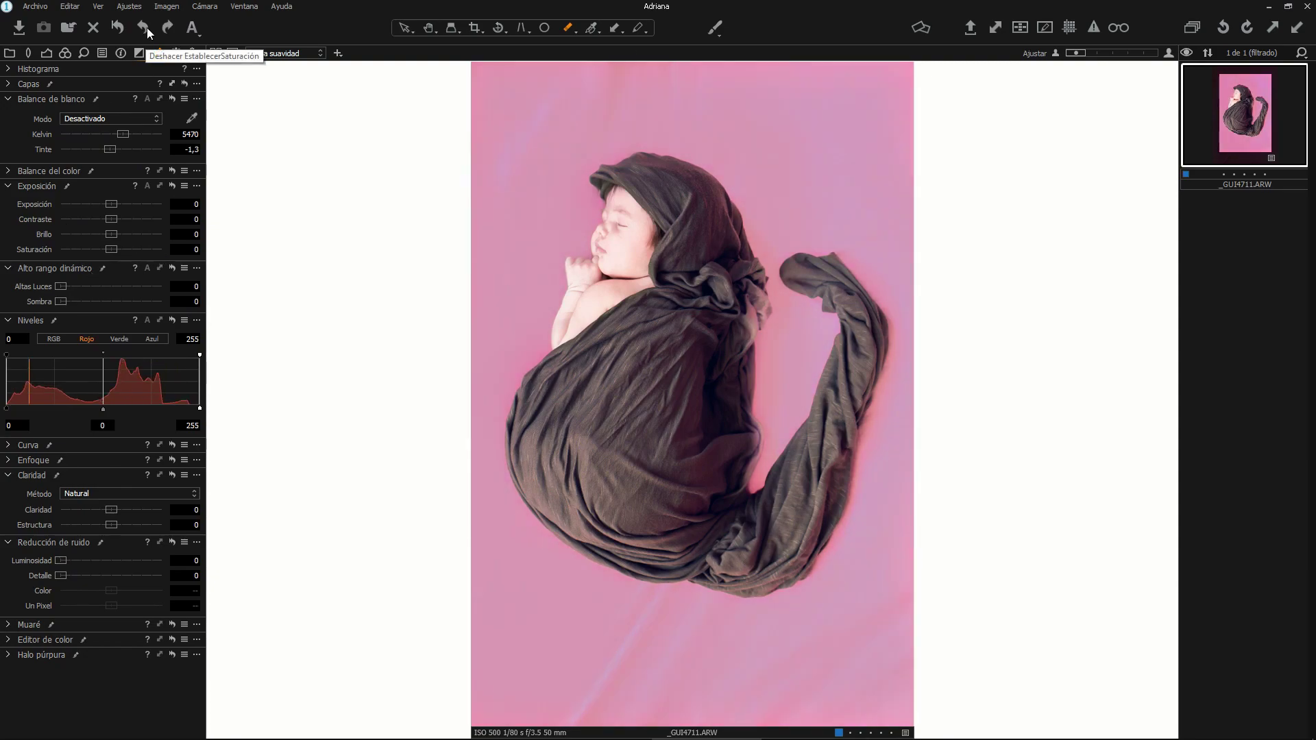
- On Capa suavidad, set clarity and structure to -100, the red levels midtone to 0.08, and lift the Luma curve's black point
drag(110, 510, 14, 518)
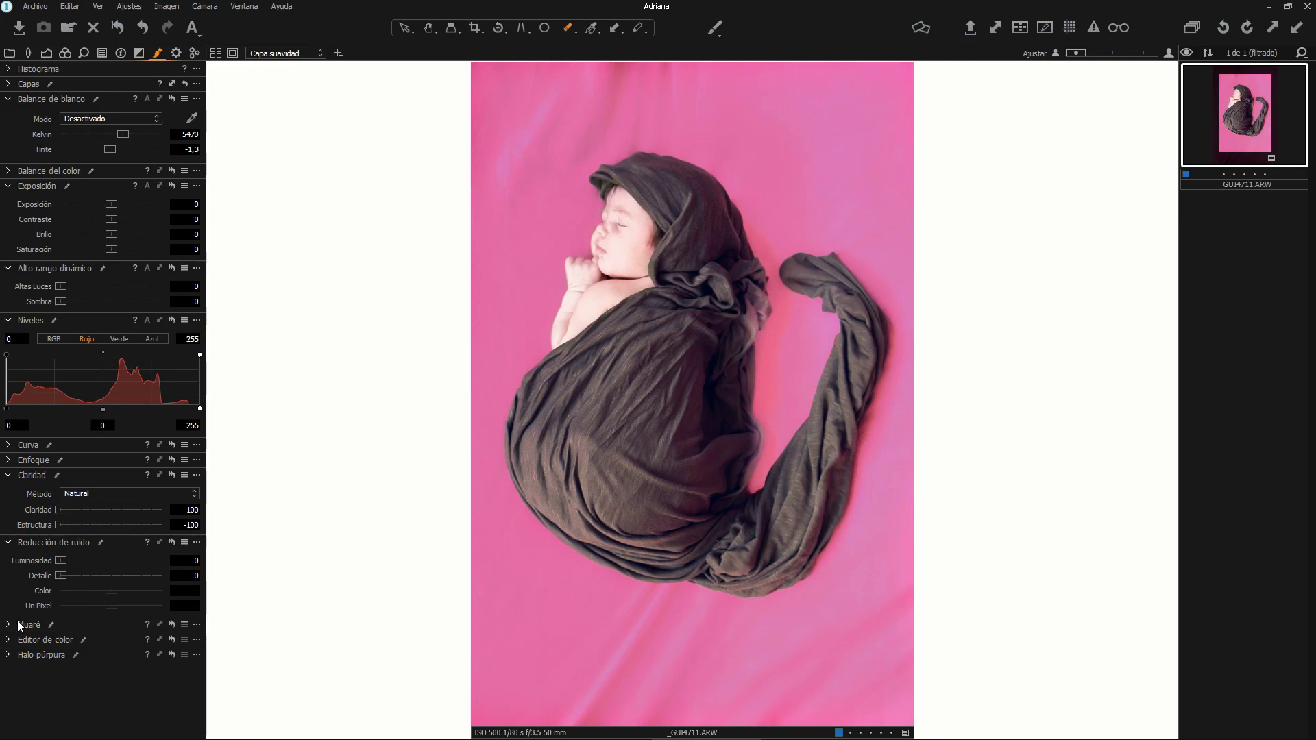
click(54, 338)
click(28, 444)
mouse_move(31, 579)
mouse_down()
mouse_move(21, 557)
mouse_move(15, 569)
mouse_up()
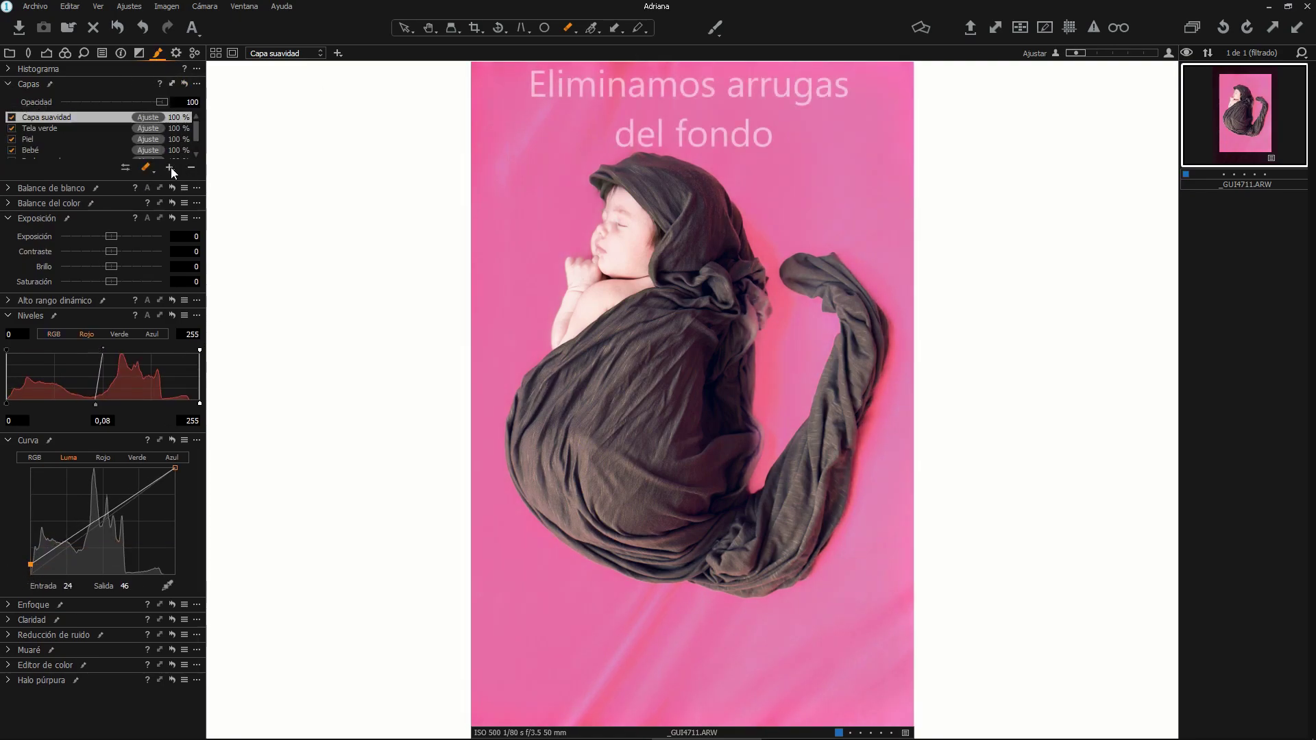
- Add a layer named Arrugas, convert it to the Corregir type and heal the background wrinkle below the blanket
key(Return)
right_click(104, 120)
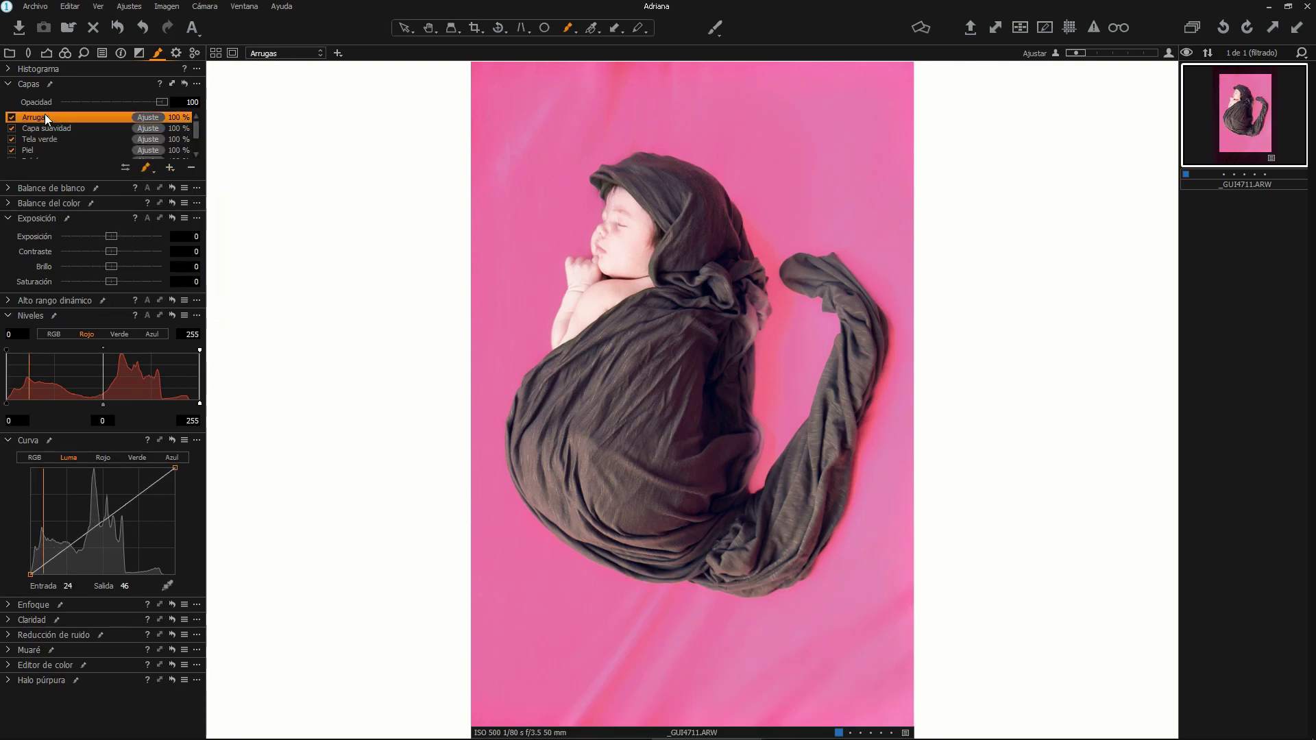
right_click(100, 115)
click(155, 308)
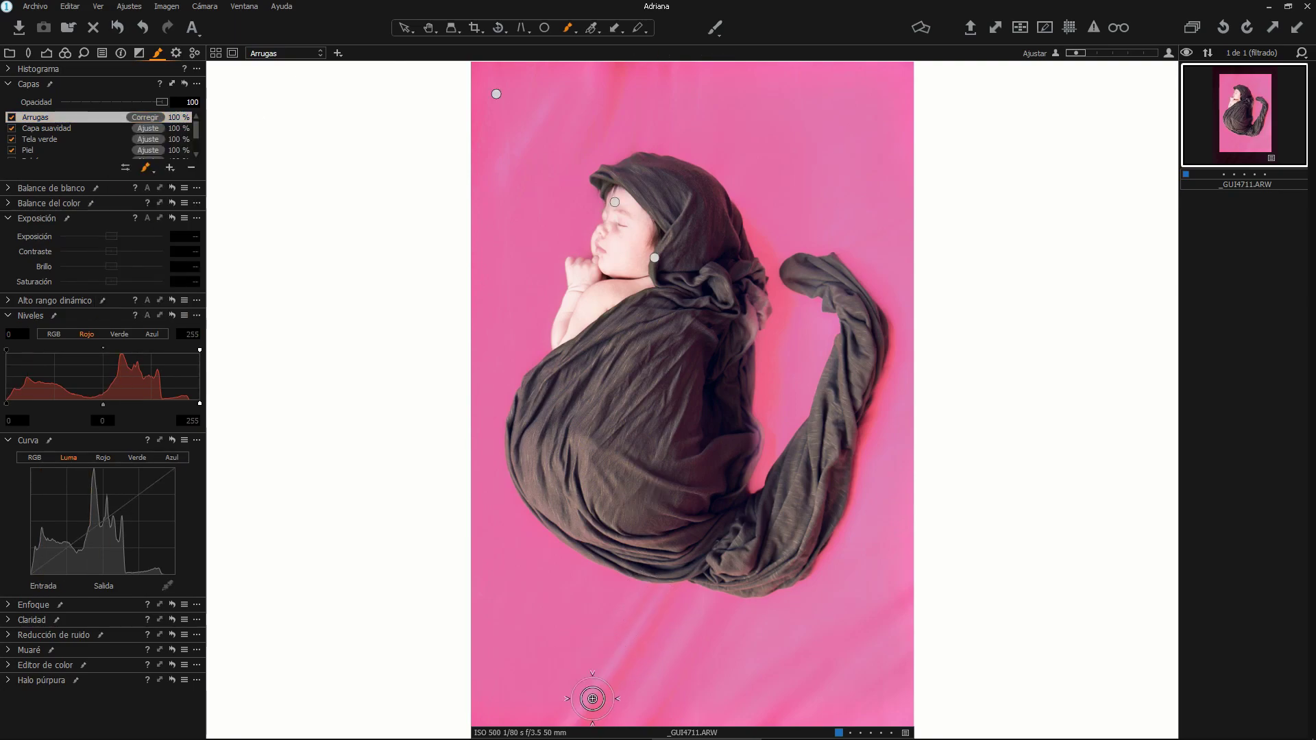
click(662, 600)
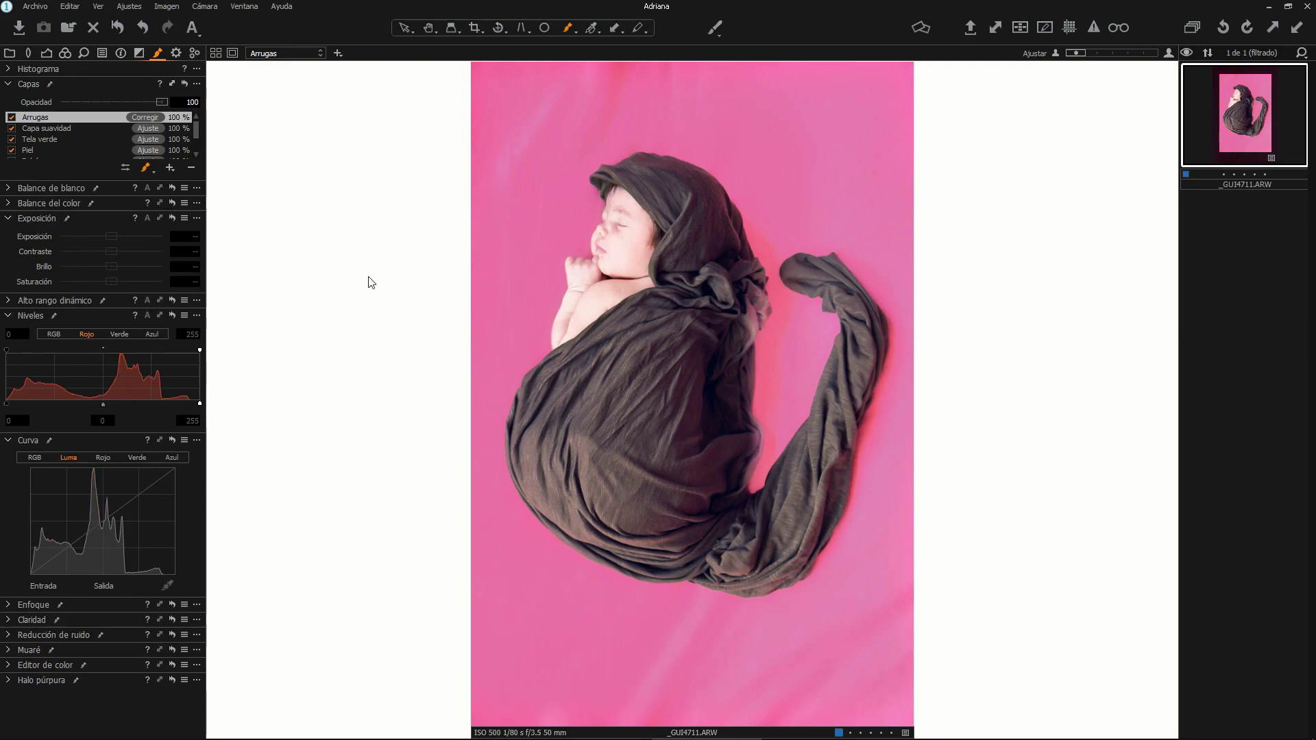
- Add another layer named Arrugas 2 and convert it to the Corregir type
click(170, 168)
text(Arrugas 2)
key(Return)
right_click(39, 115)
click(76, 303)
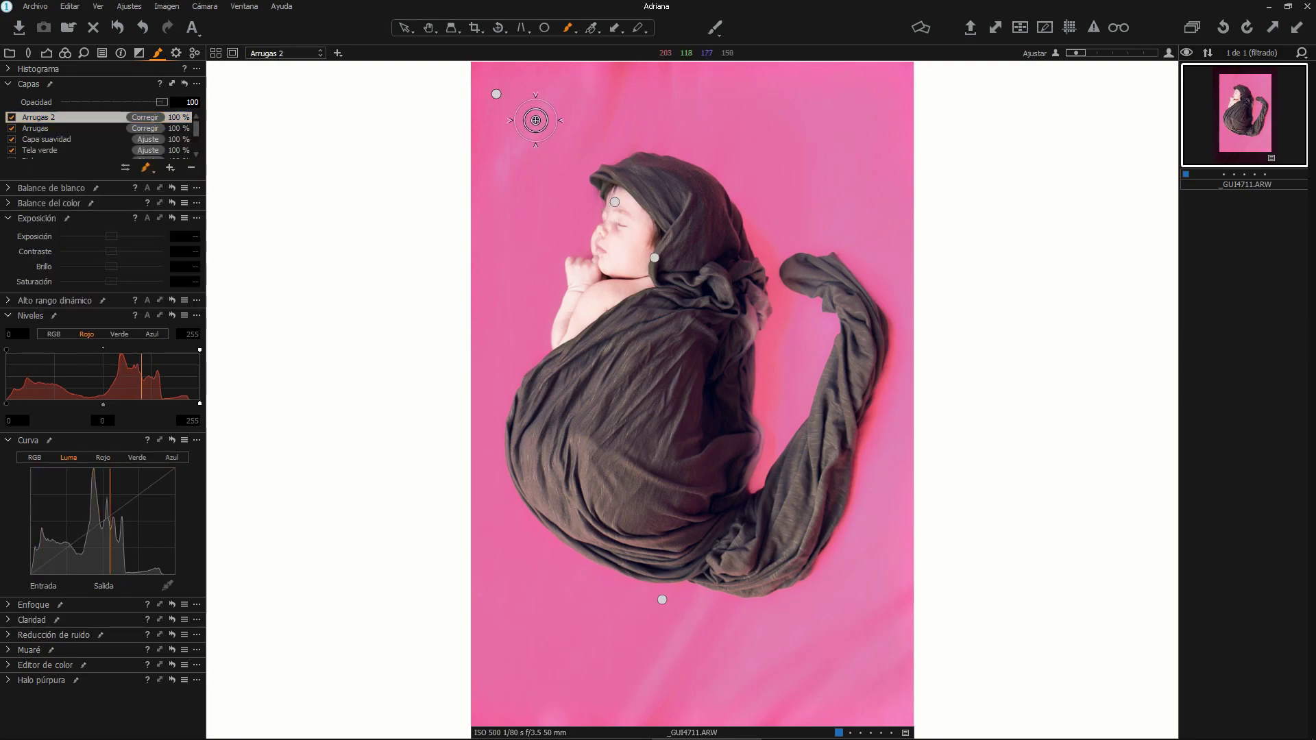
- On the Arrugas 2 layer, heal the background creases beside and above the baby's head
mouse_move(508, 163)
mouse_down()
mouse_move(670, 82)
mouse_move(688, 120)
mouse_up()
drag(553, 223, 837, 117)
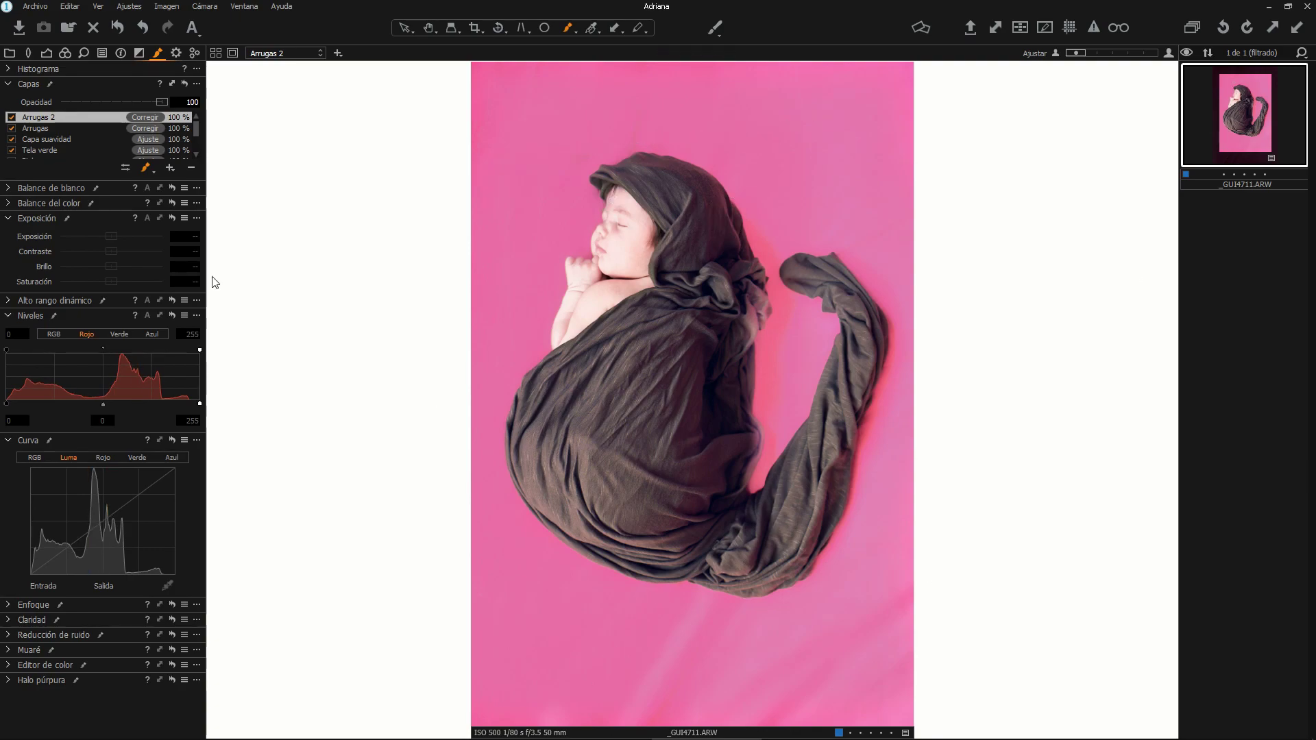
- Add a Clonar layer named Arrugas 3 and clone clean background over the wrinkles below the blanket
click(170, 168)
text(Arrugas 3)
key(Return)
right_click(38, 116)
click(77, 291)
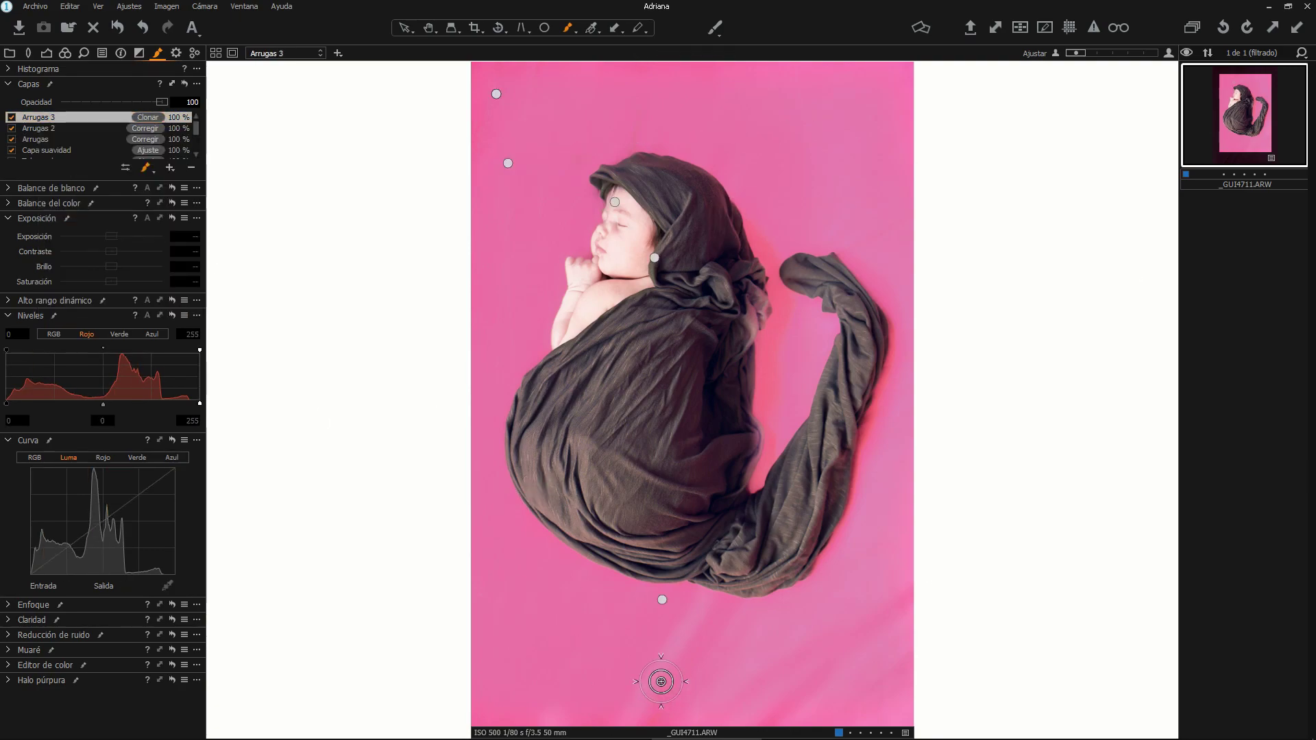
drag(697, 604, 720, 620)
mouse_move(695, 534)
mouse_down()
mouse_move(530, 593)
mouse_move(565, 626)
mouse_up()
click(662, 600)
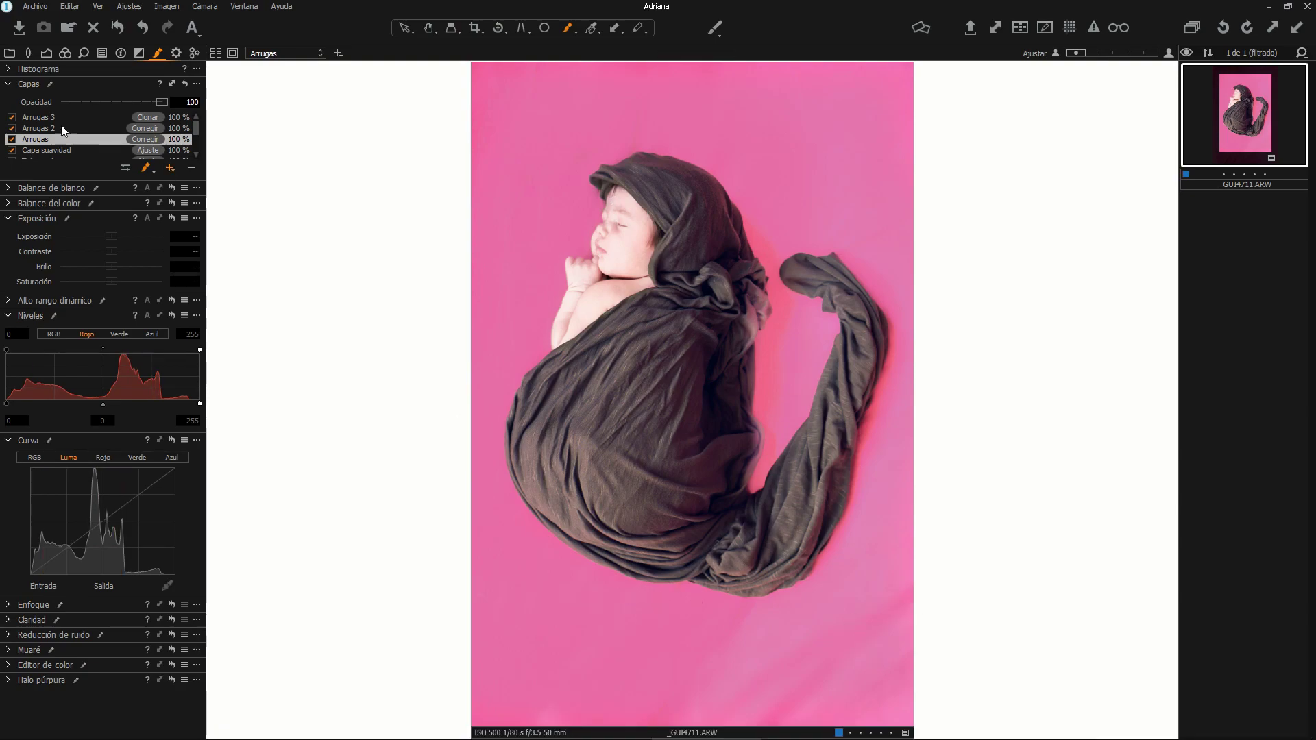
- Add a Corregir layer named Arrugas 4 and heal the creases in the photo's lower-right background
click(38, 117)
text(Arrugas 4)
key(Return)
click(904, 597)
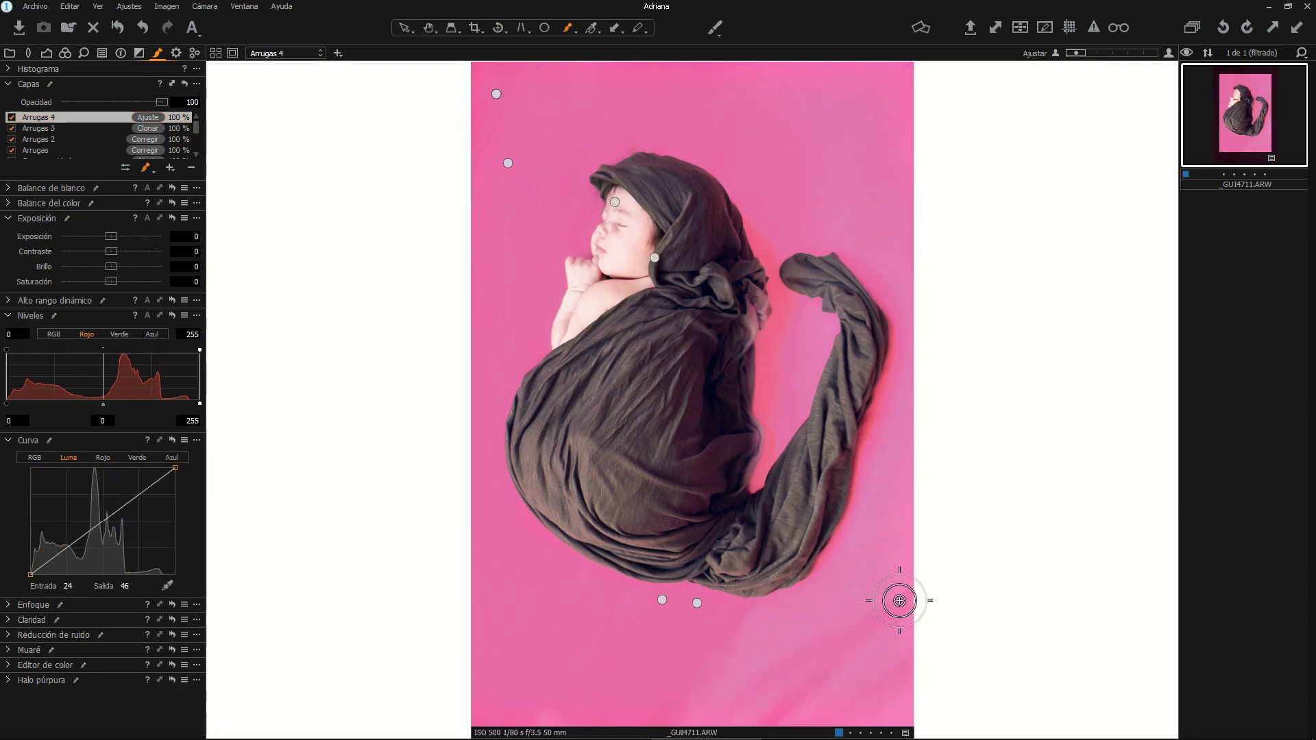
mouse_move(821, 594)
mouse_down()
mouse_move(661, 652)
mouse_move(778, 646)
mouse_move(898, 560)
mouse_up()
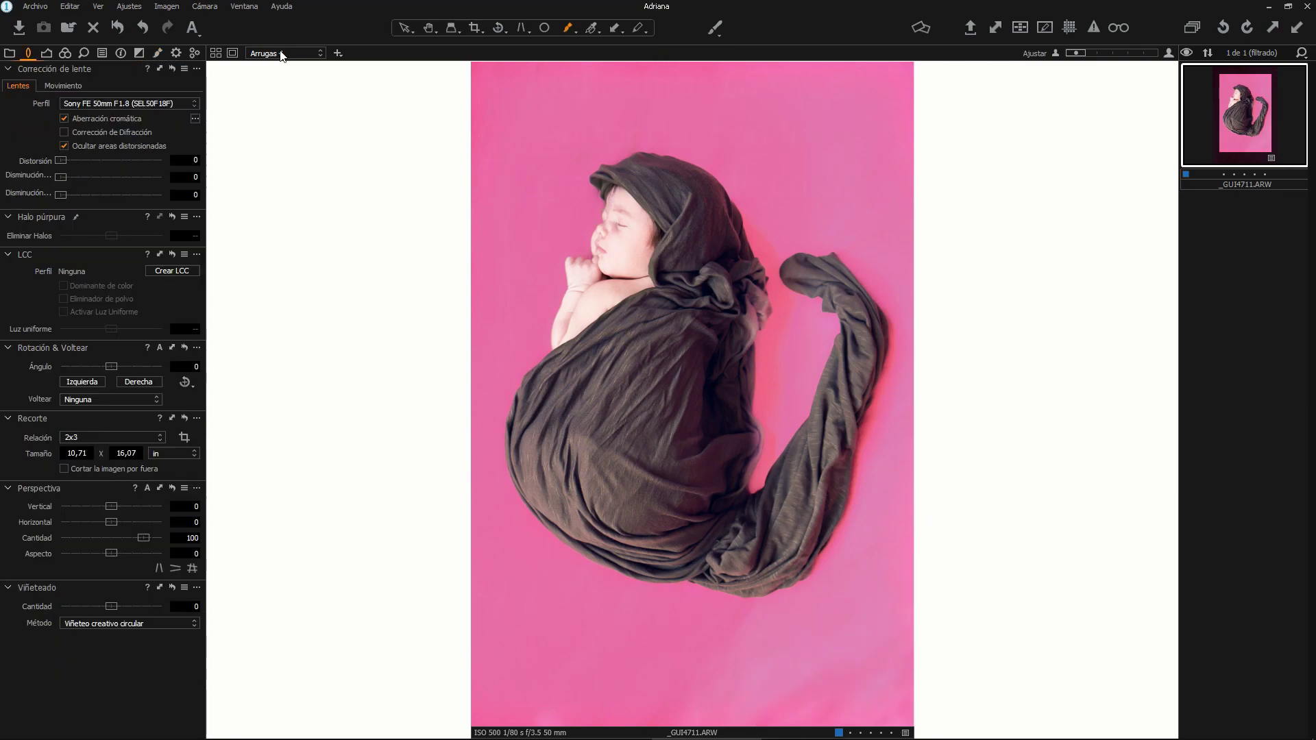
- Select the Background layer and open its skin-tone colour editor
click(283, 53)
click(268, 182)
click(65, 53)
click(122, 447)
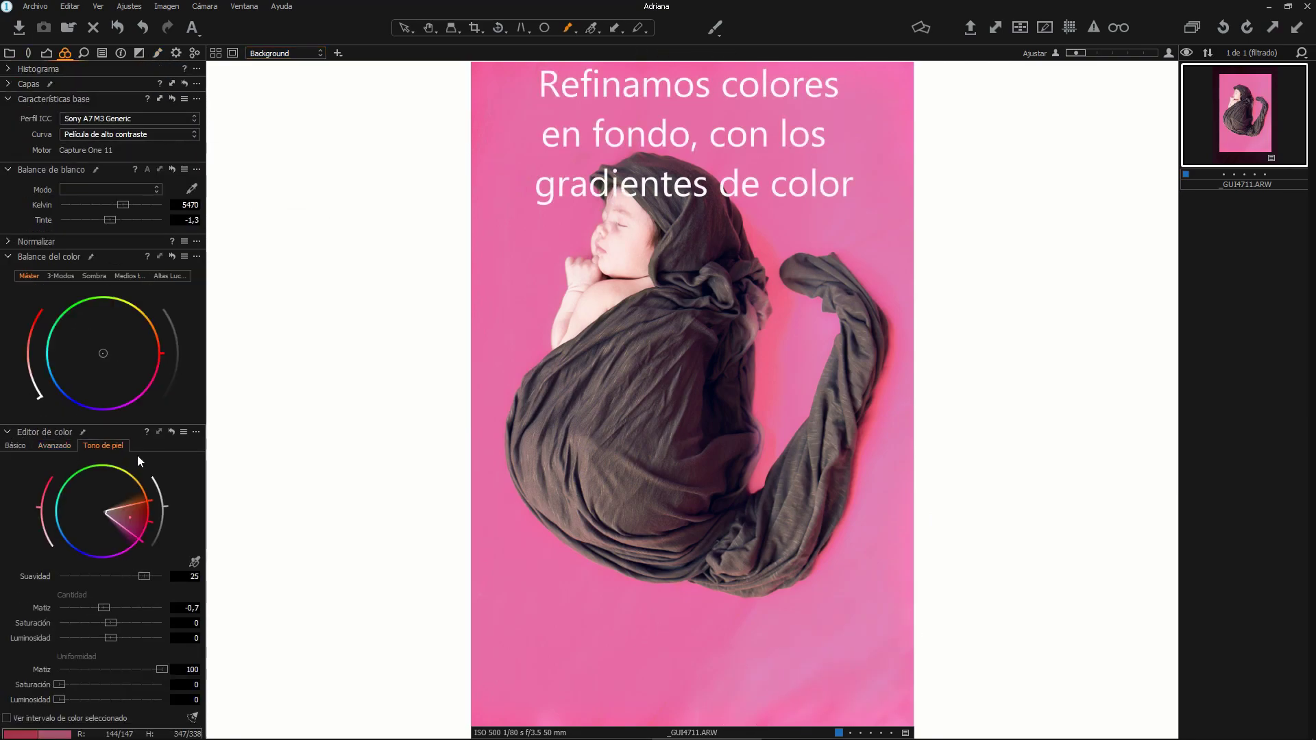
- Try sampling the lower background for skin-tone uniformity, preview the selected colour range, and undo the sampling
click(819, 632)
click(7, 717)
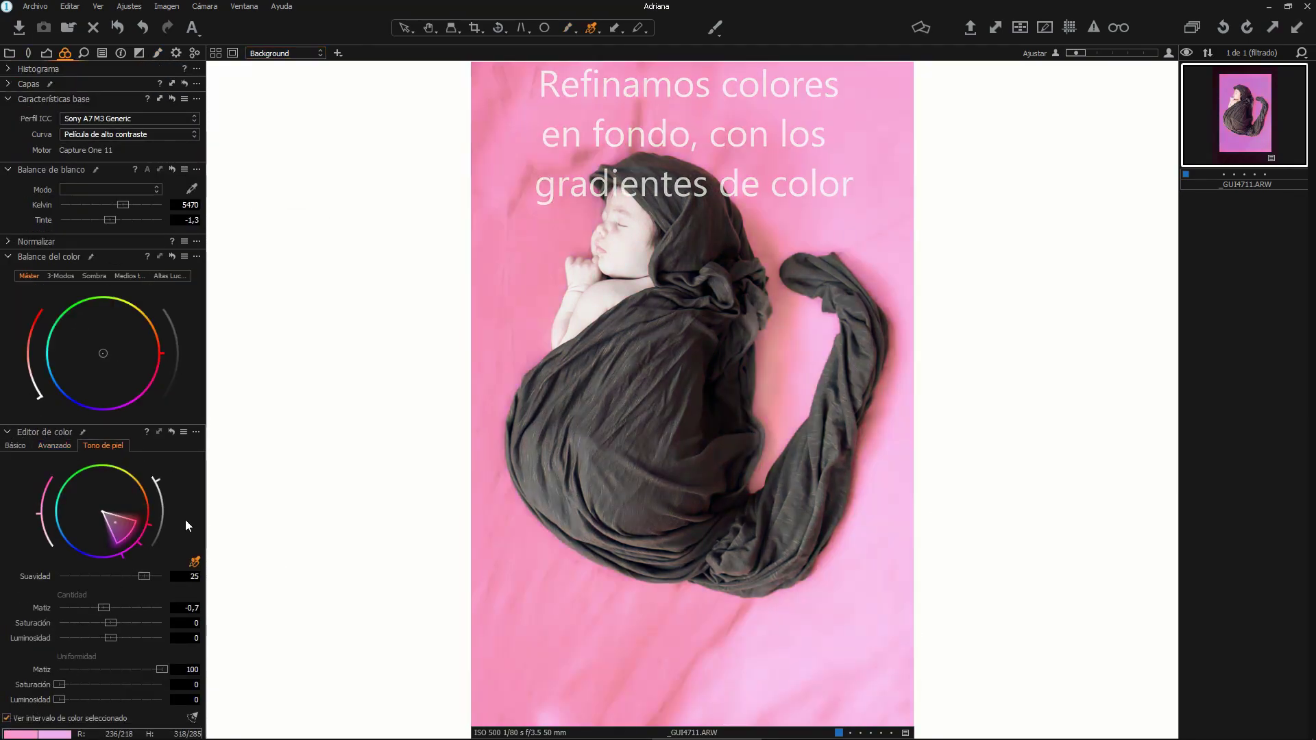
click(7, 718)
click(143, 28)
- Sample the pink background beside the baby's hand and set the skin-tone hue amount to 2
click(8, 257)
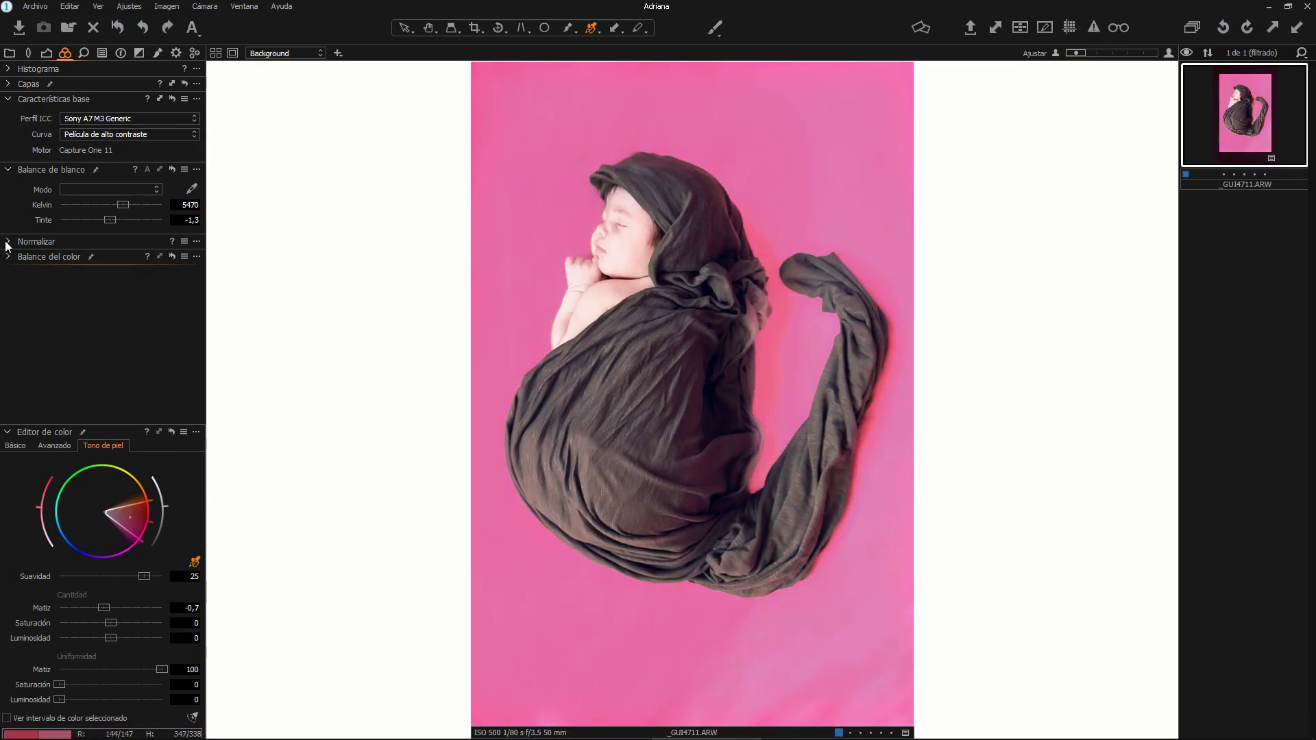
click(530, 266)
drag(136, 451, 133, 450)
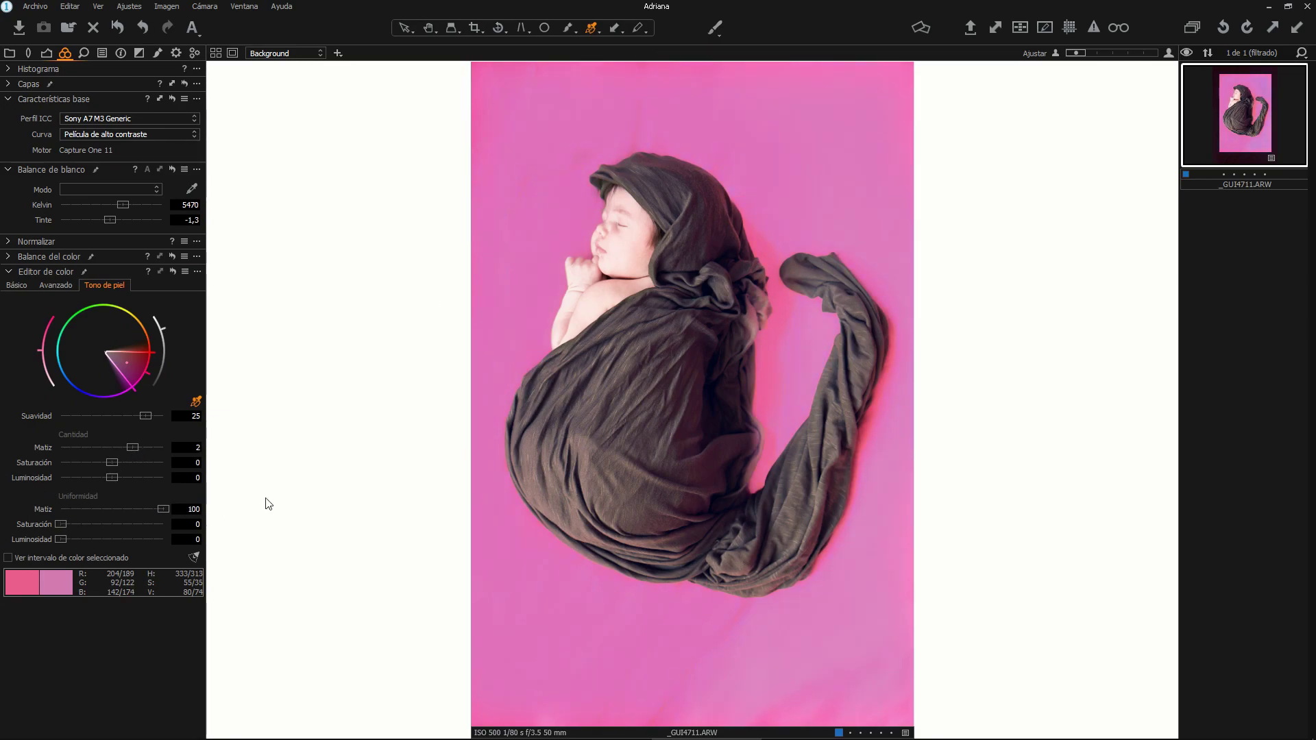
- Try a new lower-background sample with hue amount 2.7 and uniformity values 41, 71 and 91, and undo these changes
click(812, 634)
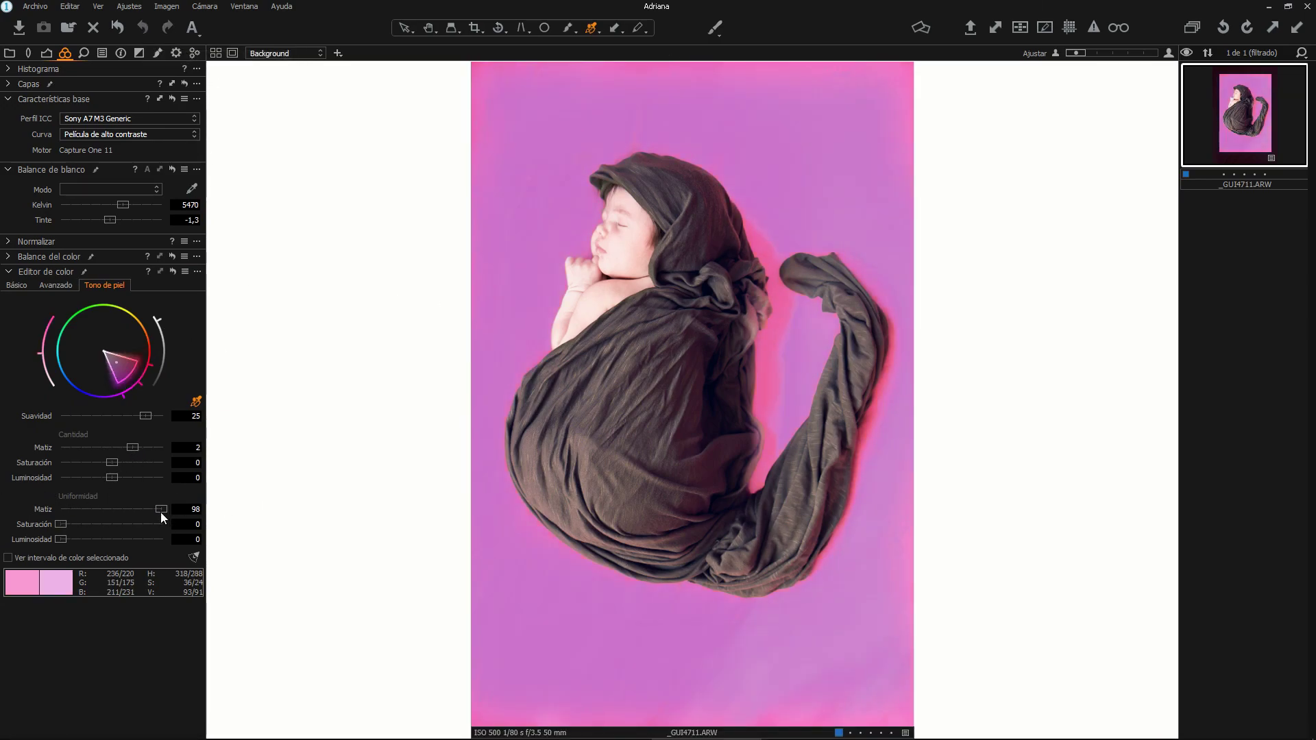
mouse_move(87, 519)
mouse_down()
mouse_move(65, 520)
mouse_move(103, 514)
mouse_up()
mouse_move(133, 448)
mouse_down()
mouse_move(82, 450)
mouse_move(141, 449)
mouse_up()
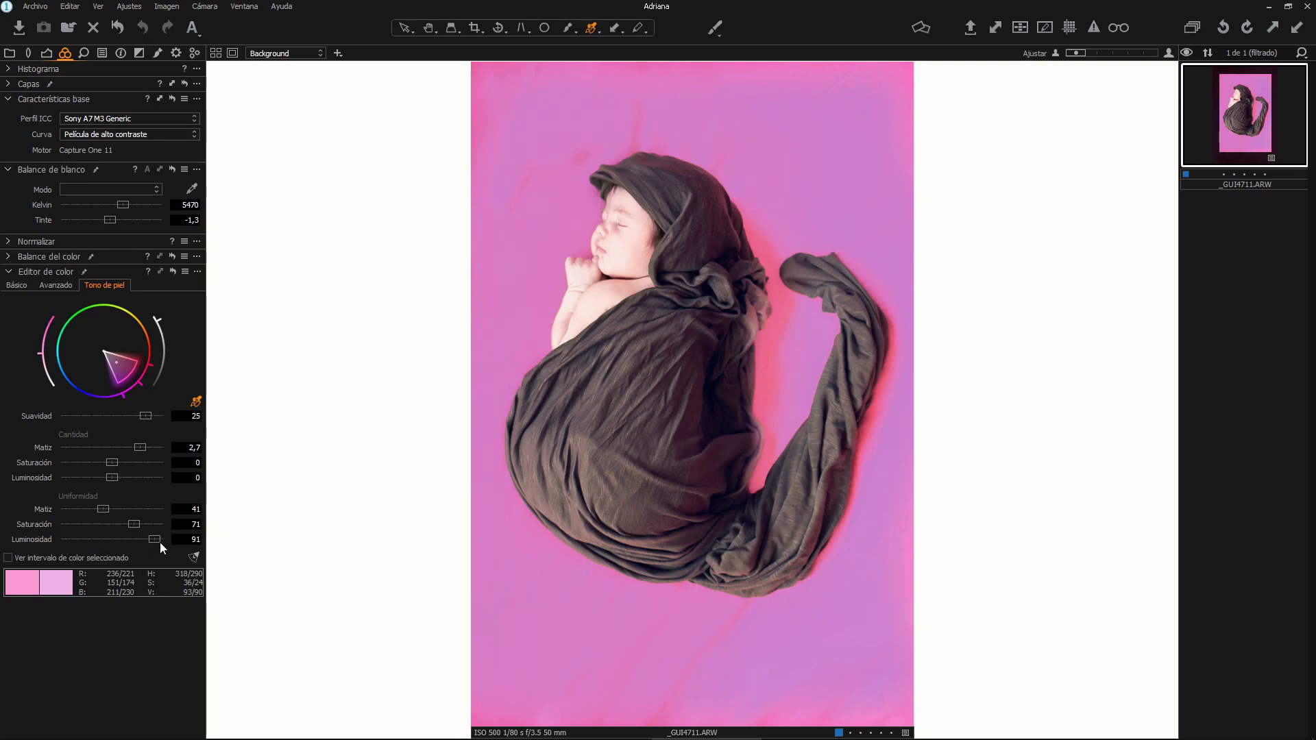
click(146, 27)
click(146, 27)
click(146, 26)
click(146, 27)
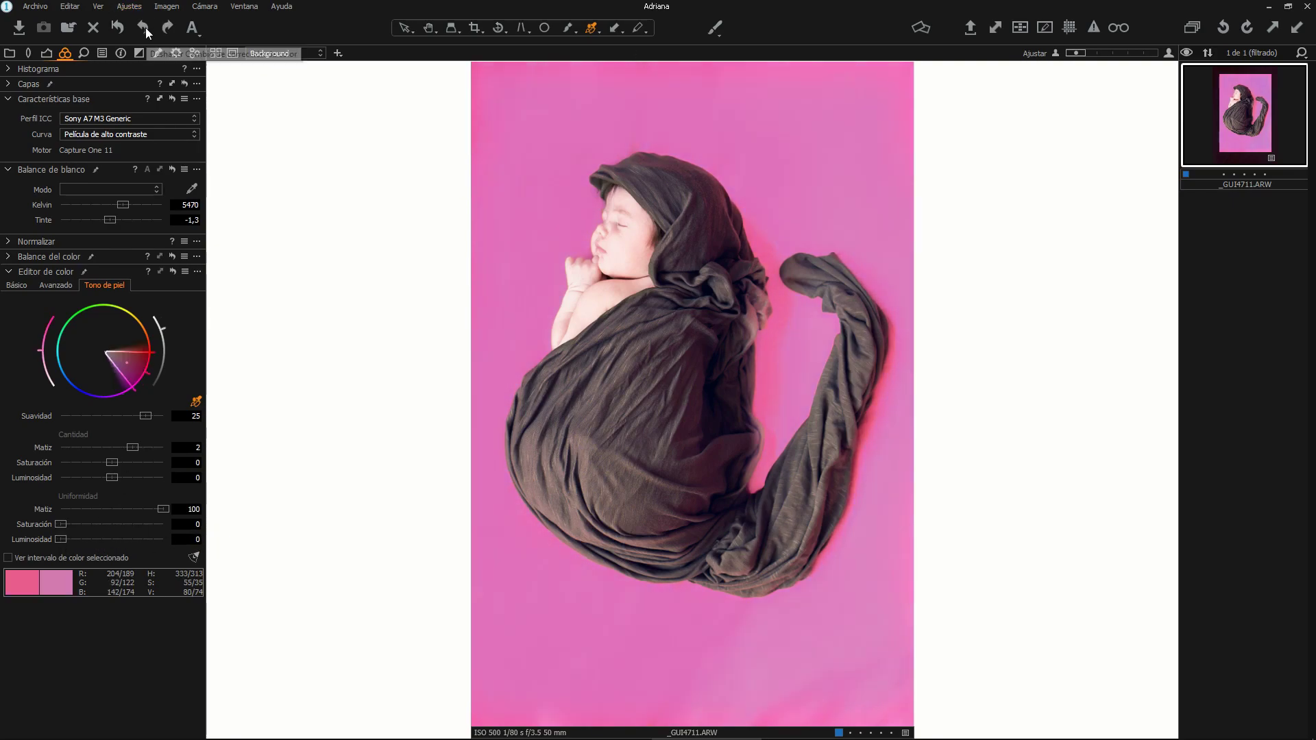
- Try a different hue for the sampled background in the advanced and skin-tone colour editors, and undo the changes
click(56, 285)
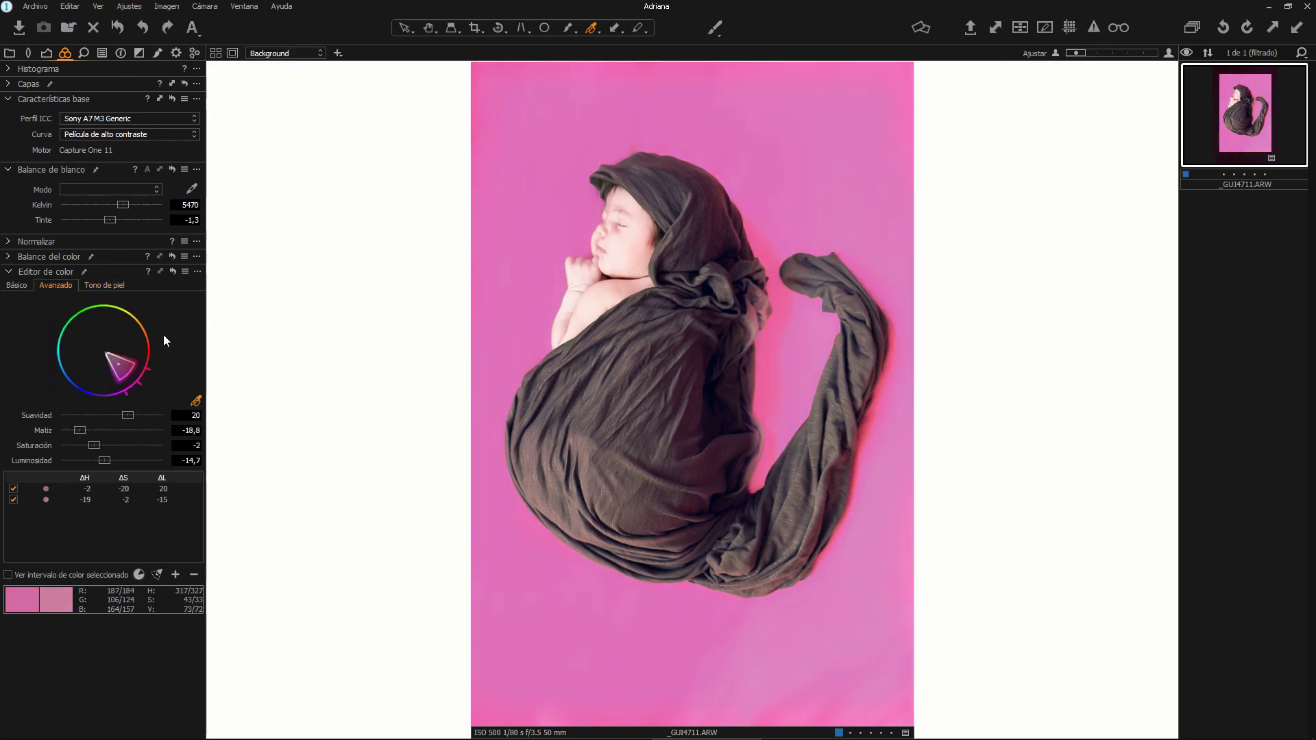
click(775, 630)
drag(82, 431, 157, 434)
click(104, 285)
drag(61, 509, 165, 510)
alt+click(174, 273)
click(142, 30)
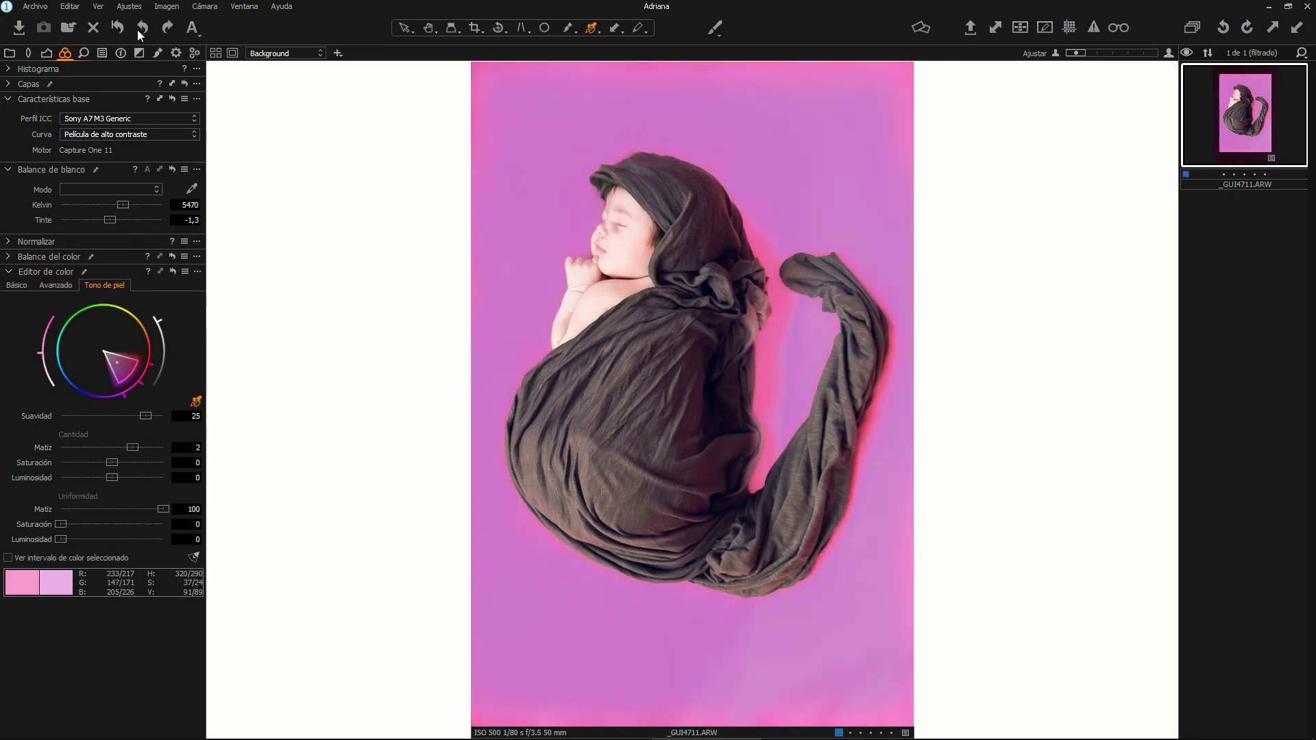
click(142, 30)
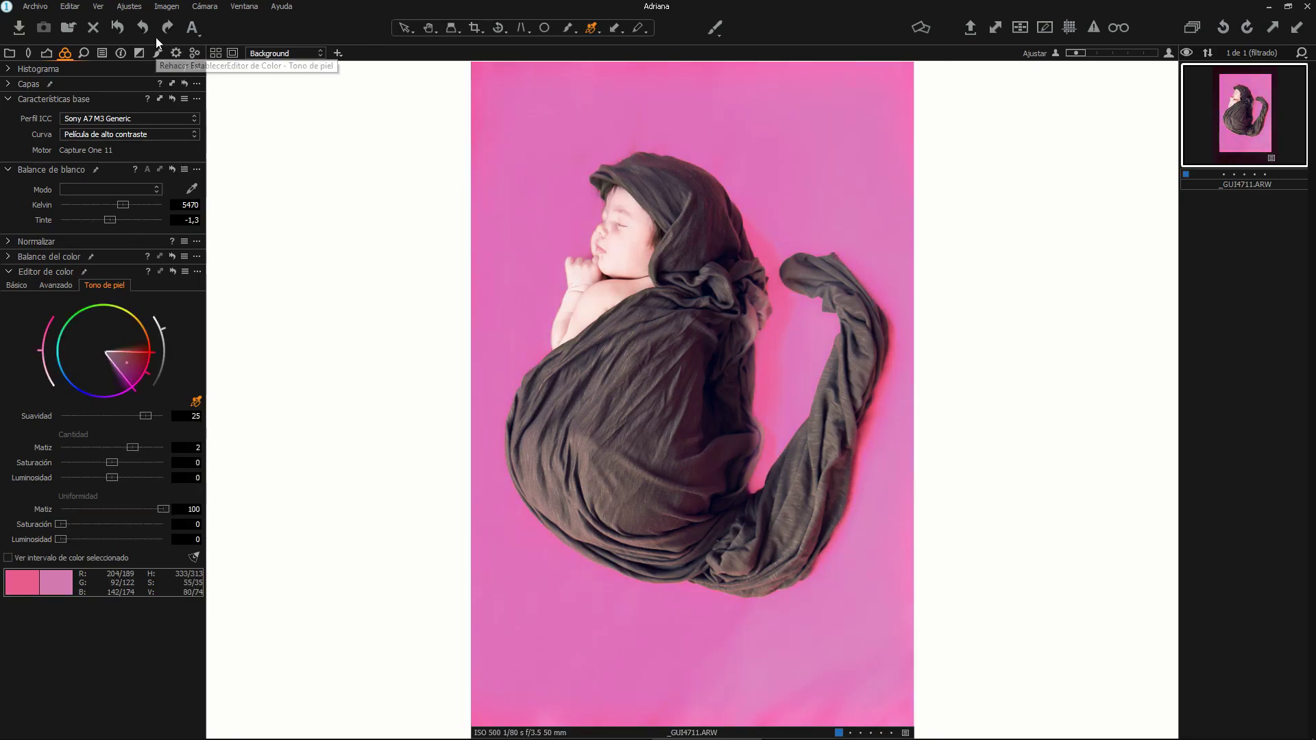
- On the Tela verde layer, set contrast to 4 and saturation to -8
click(157, 53)
click(170, 167)
click(49, 117)
click(293, 54)
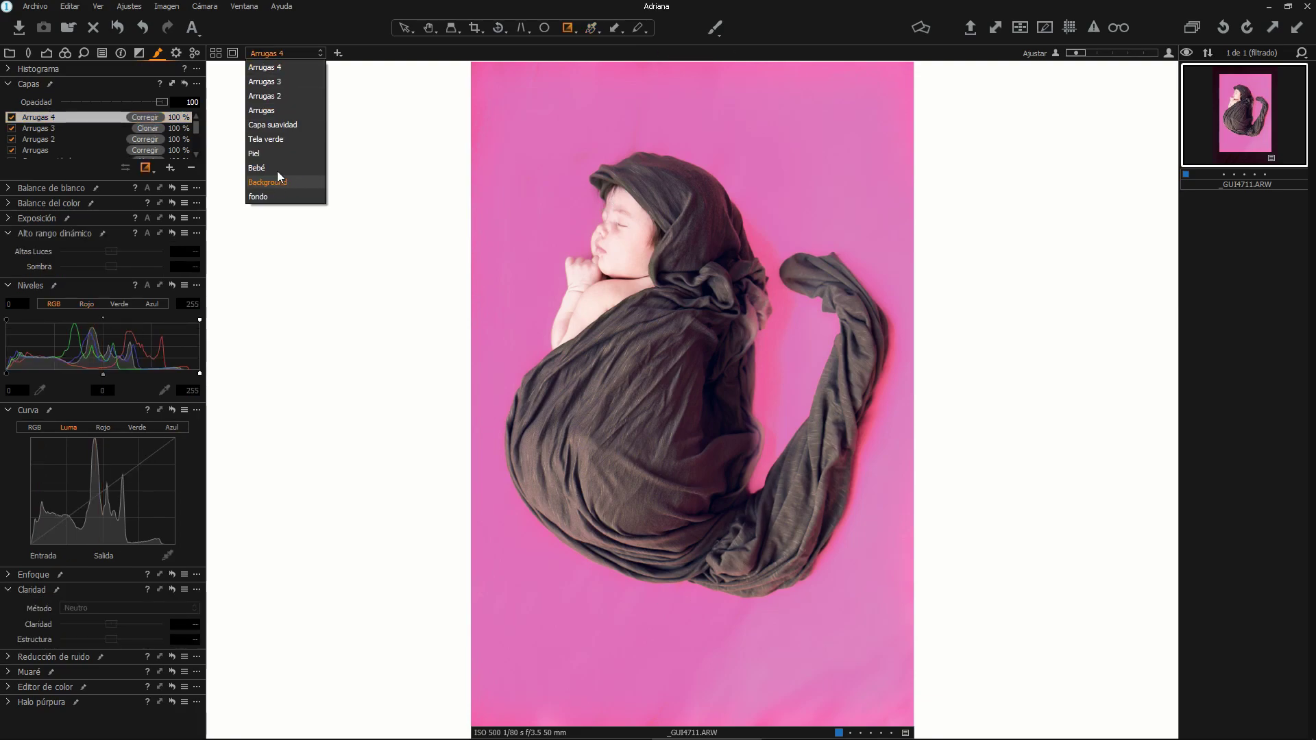
click(280, 139)
click(36, 218)
drag(114, 252, 111, 281)
key(b)
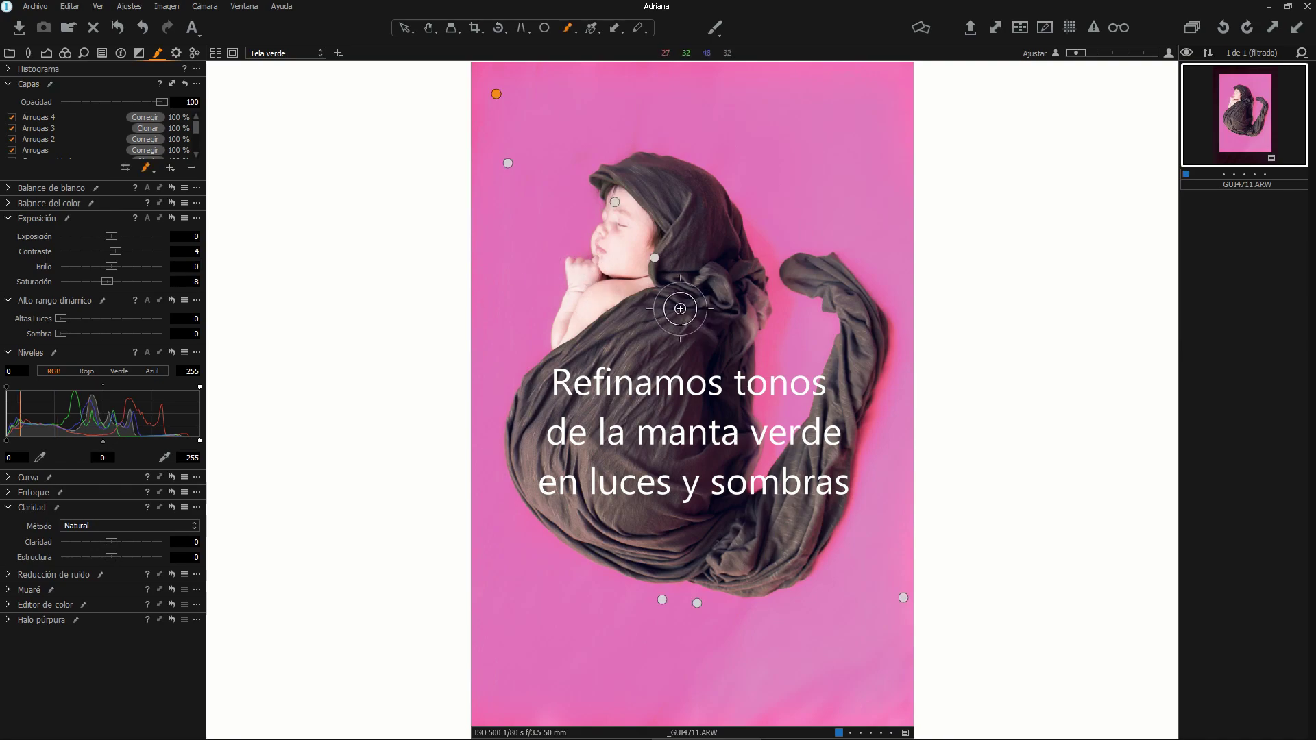
- Check the Background layer's mask, and on Tela verde set brightness to 1 and shadow recovery to 17
click(284, 52)
click(274, 182)
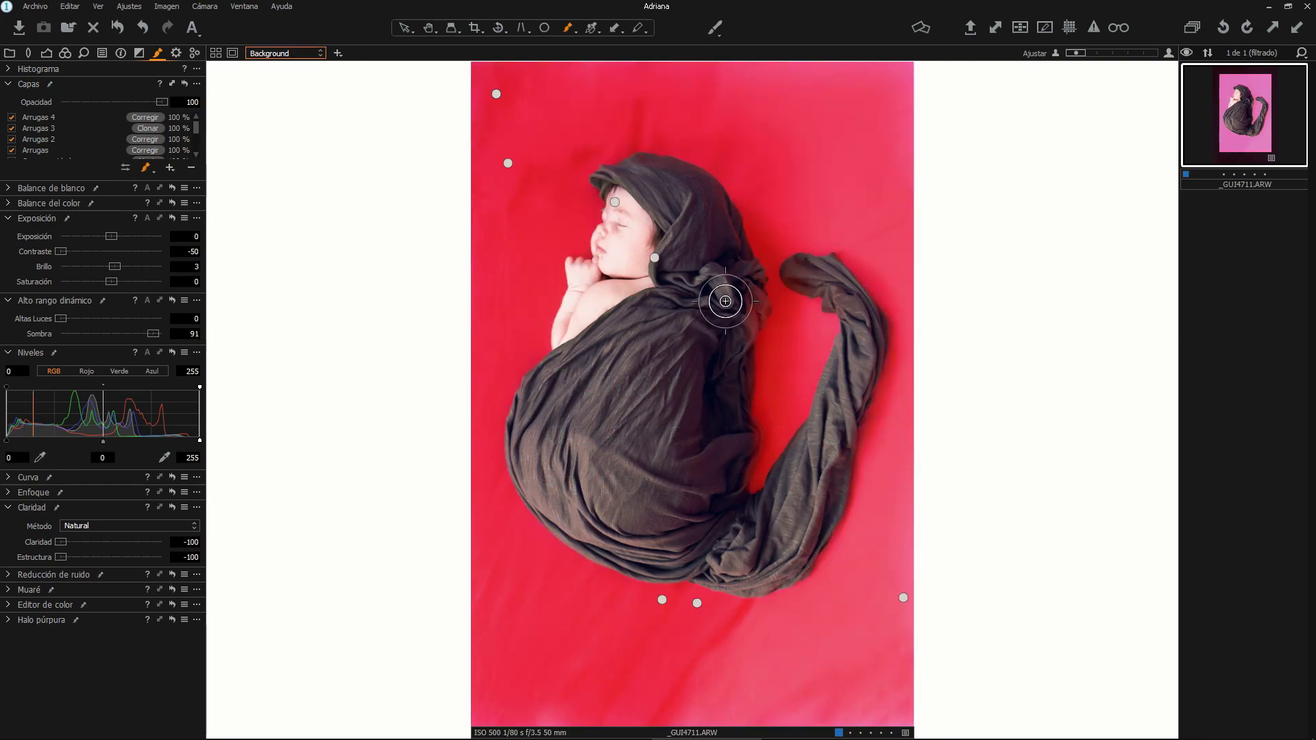
click(284, 53)
click(282, 165)
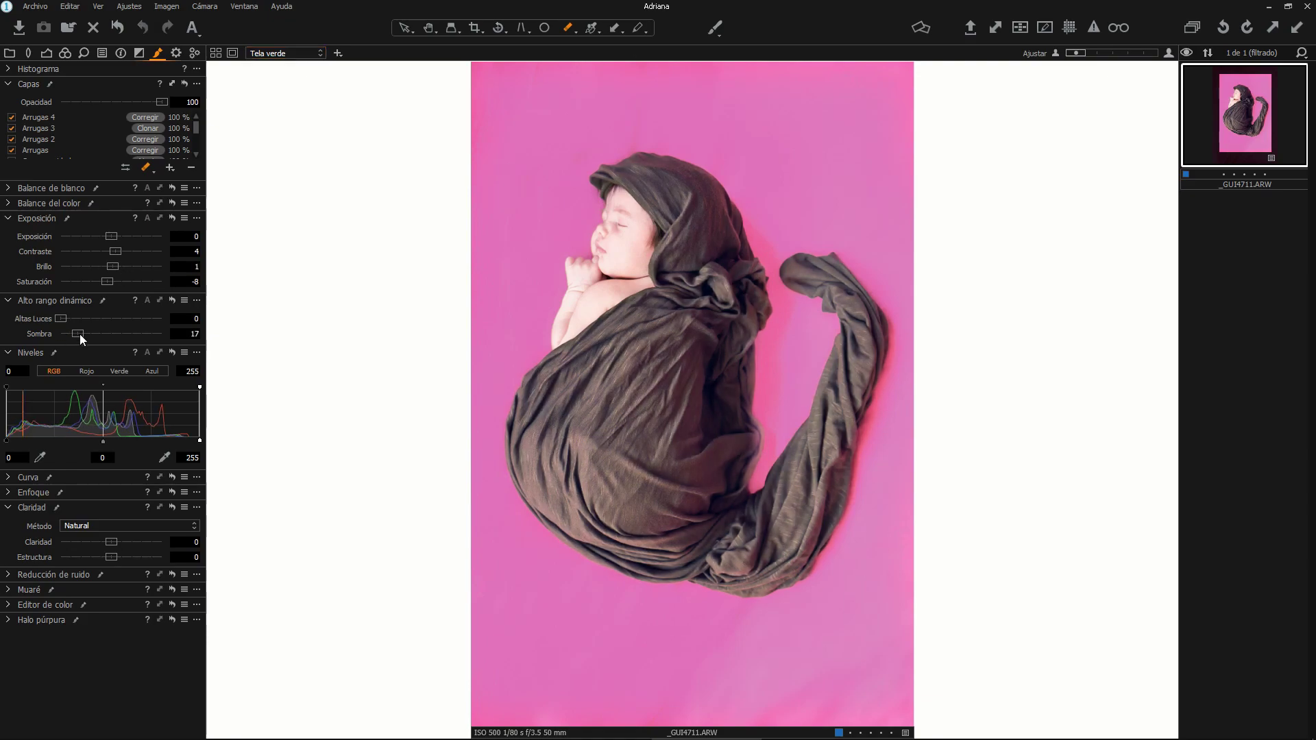
- On Tela verde, shift the midtone colour balance toward a darker blue and set clarity to 30
click(65, 53)
click(9, 257)
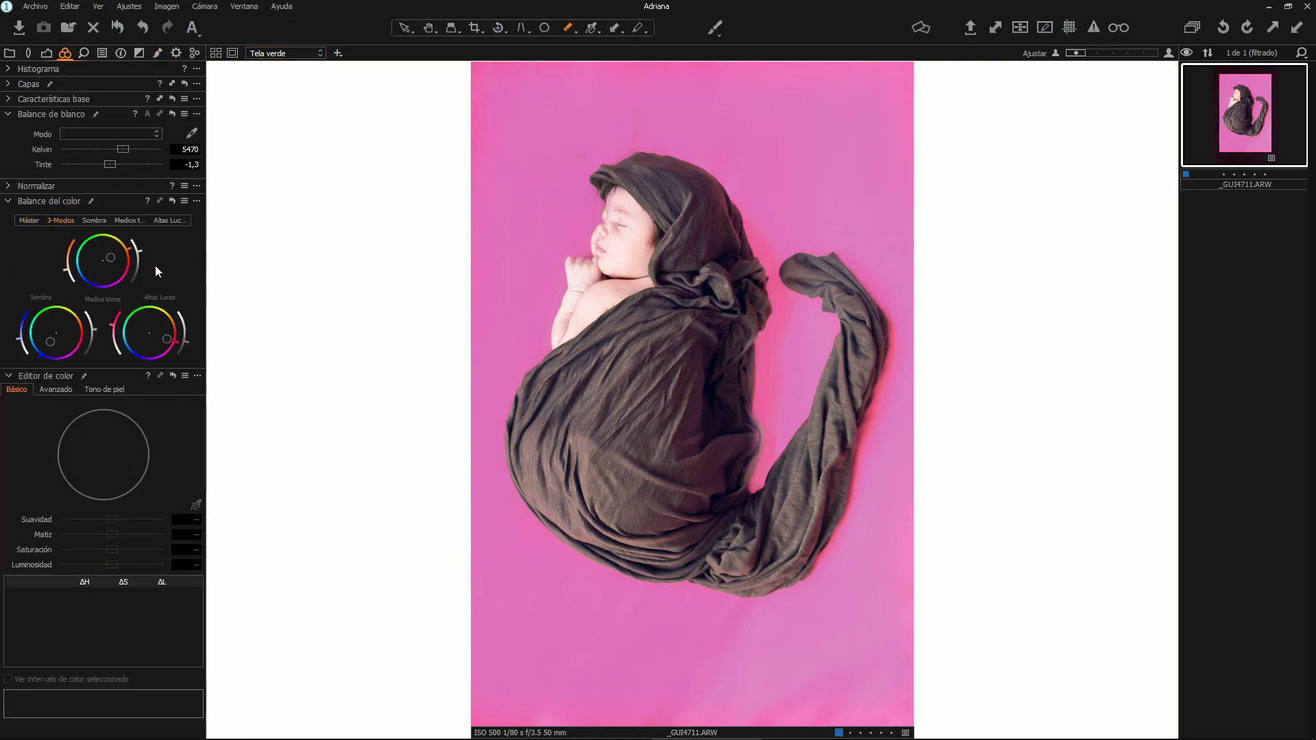
drag(111, 279, 87, 314)
drag(141, 252, 145, 264)
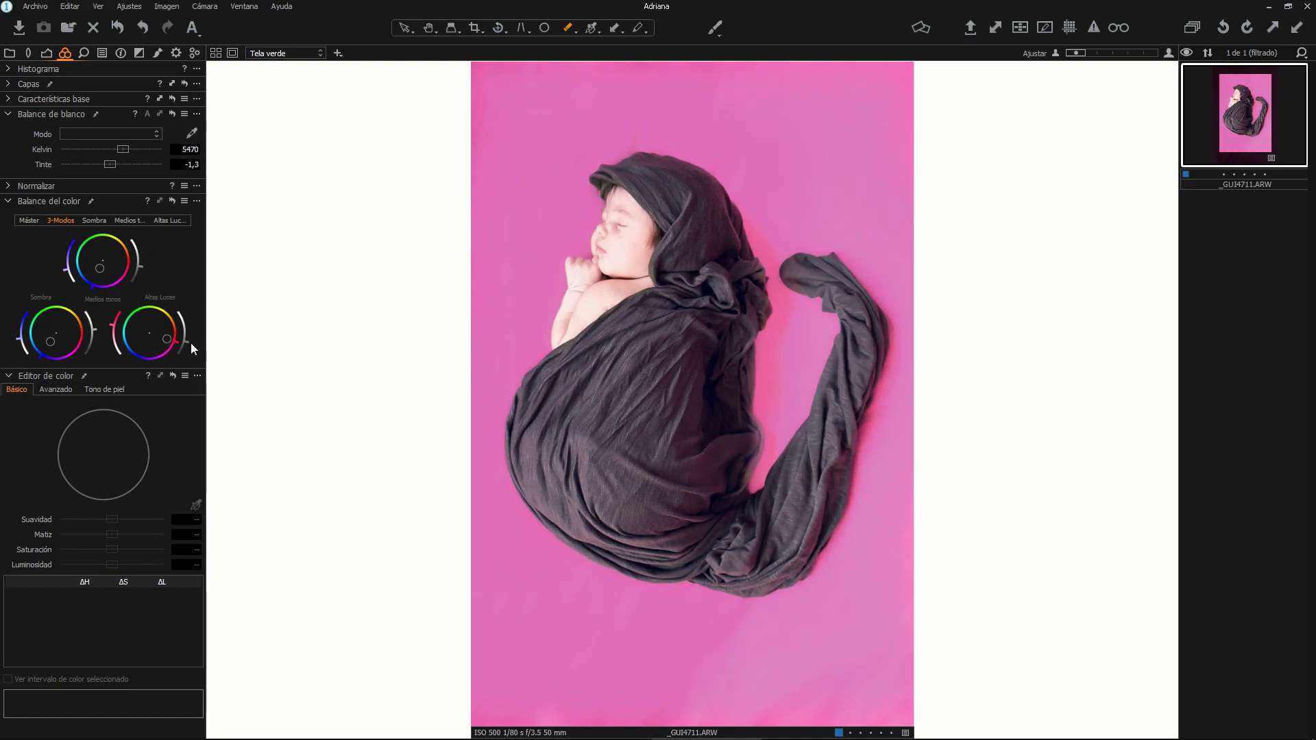
click(47, 54)
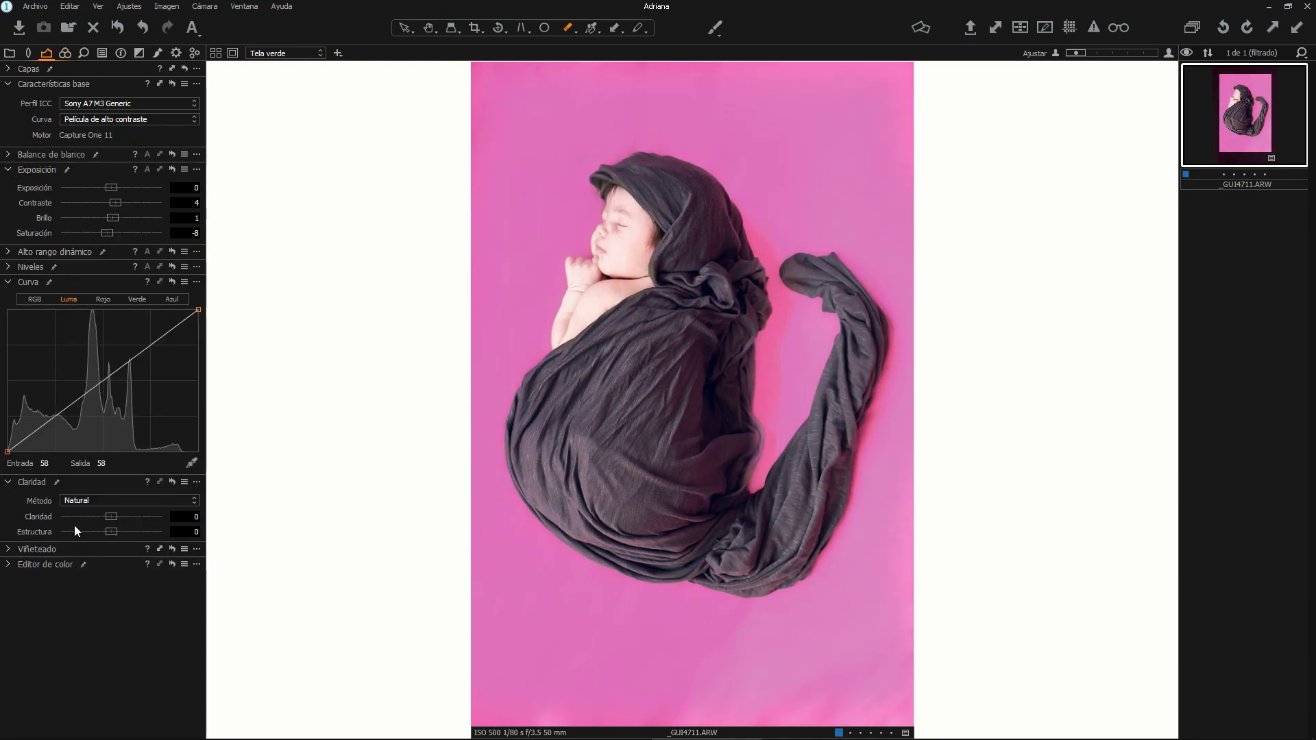
drag(136, 518, 130, 523)
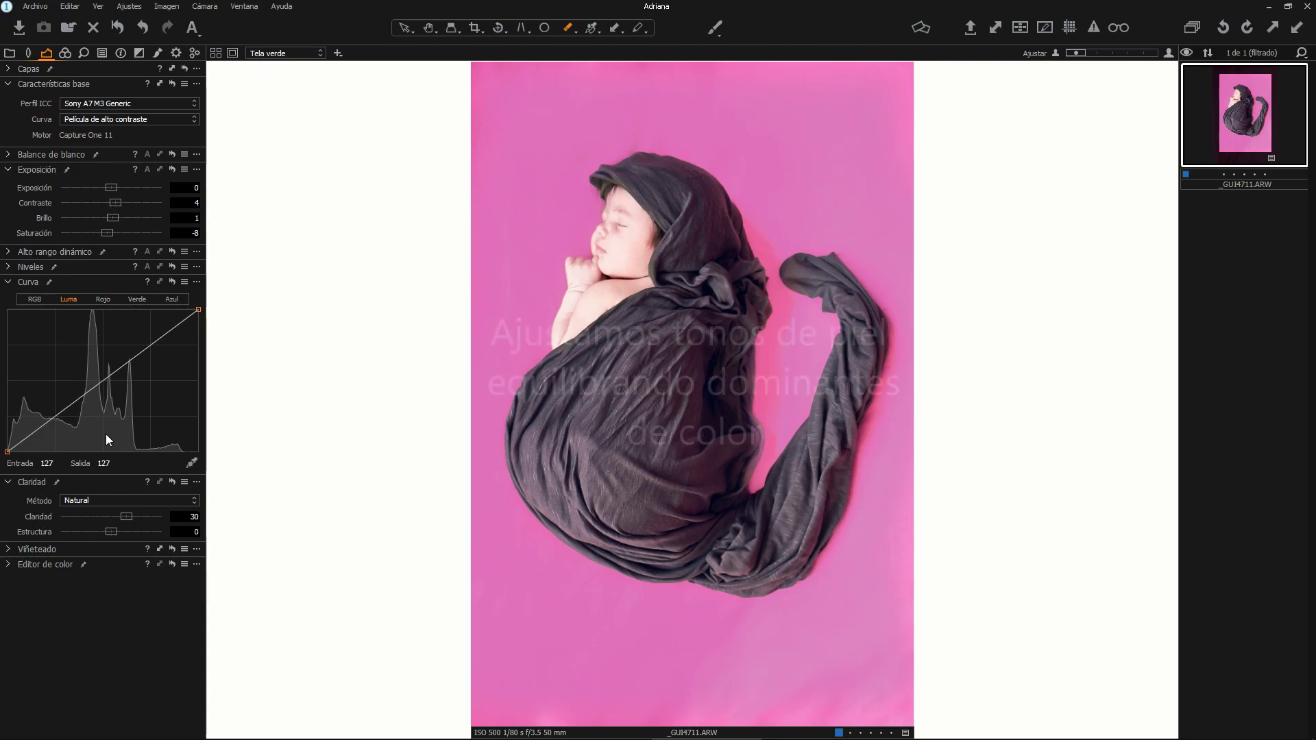
- On the Piel layer, set contrast to 26 and brightness to -2, and open the high dynamic range settings
click(285, 53)
click(284, 153)
click(65, 54)
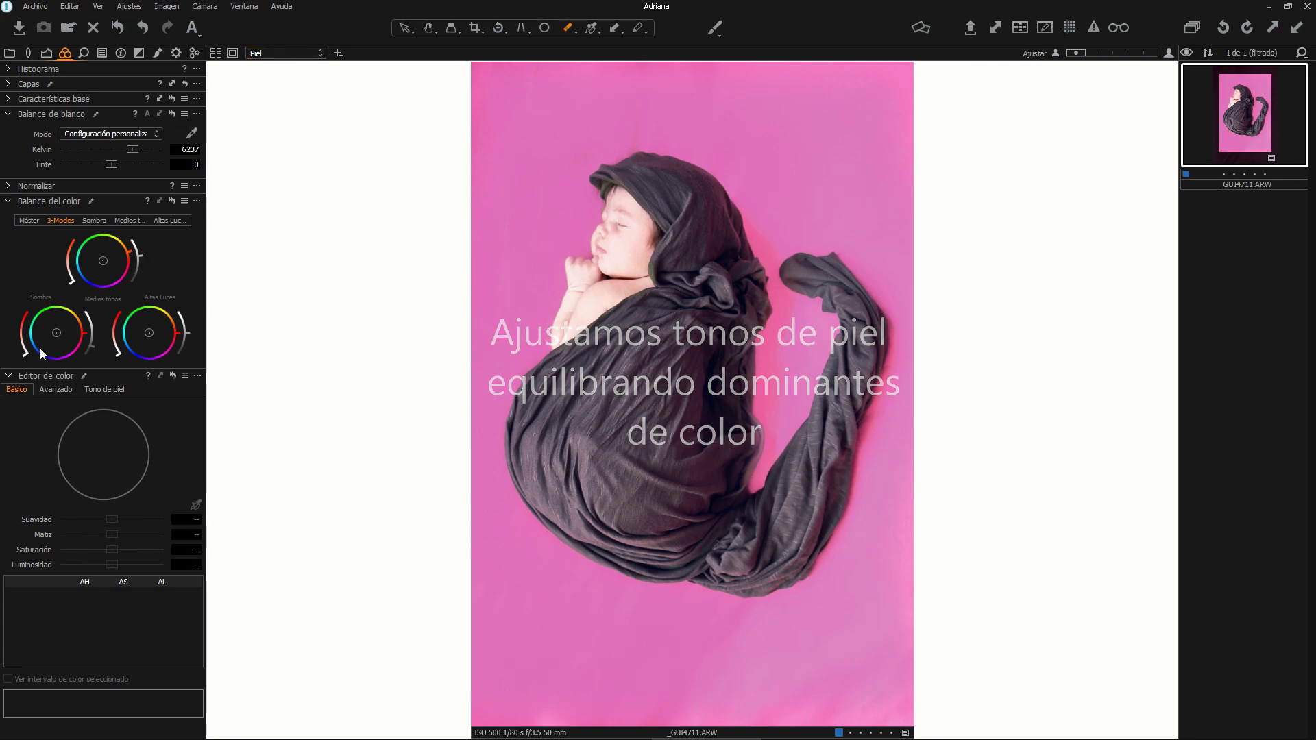
key(h)
click(575, 212)
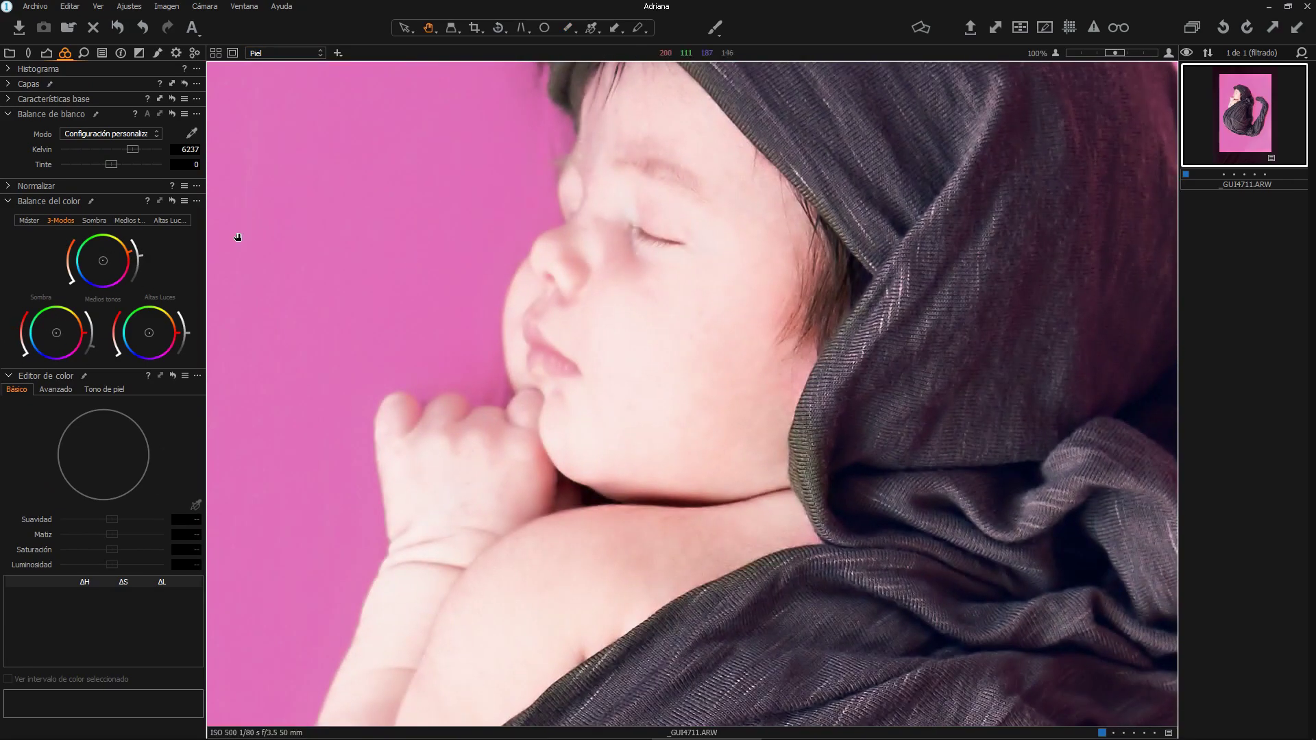
click(8, 100)
click(46, 53)
mouse_move(126, 203)
mouse_down()
mouse_move(141, 201)
mouse_move(108, 220)
mouse_up()
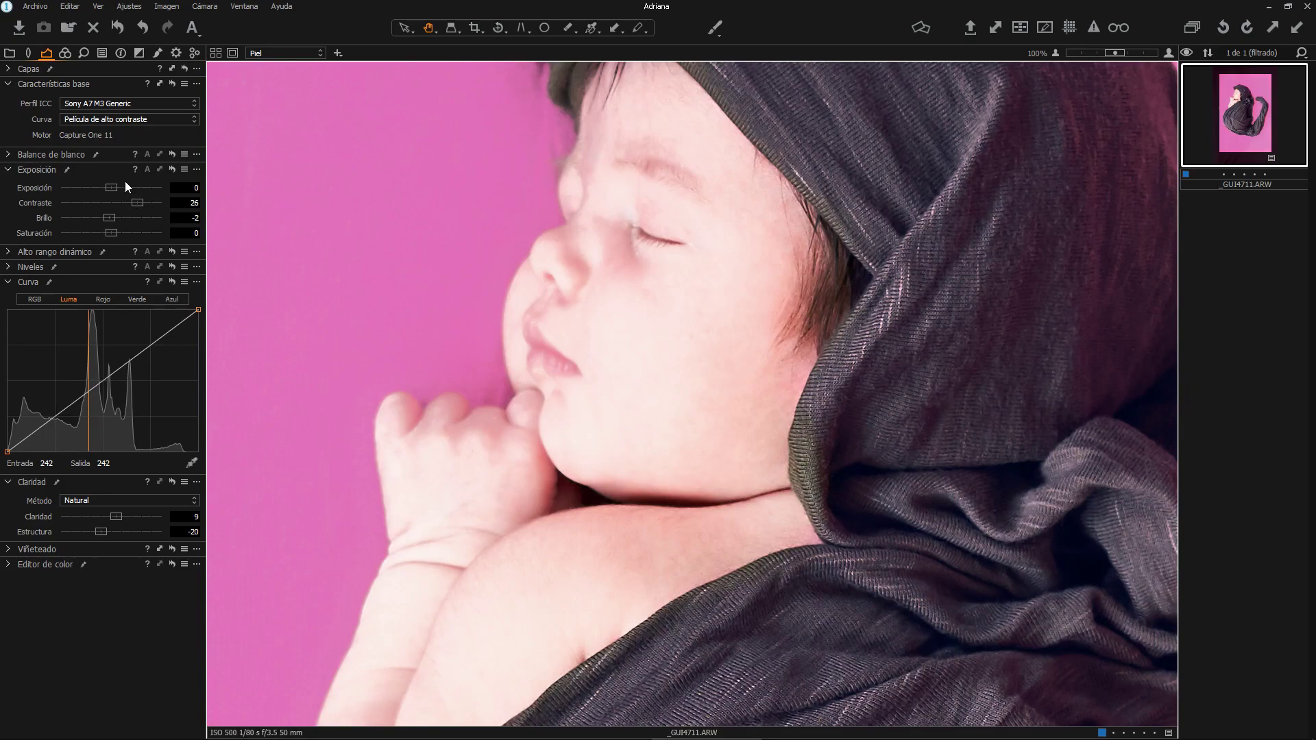
click(23, 253)
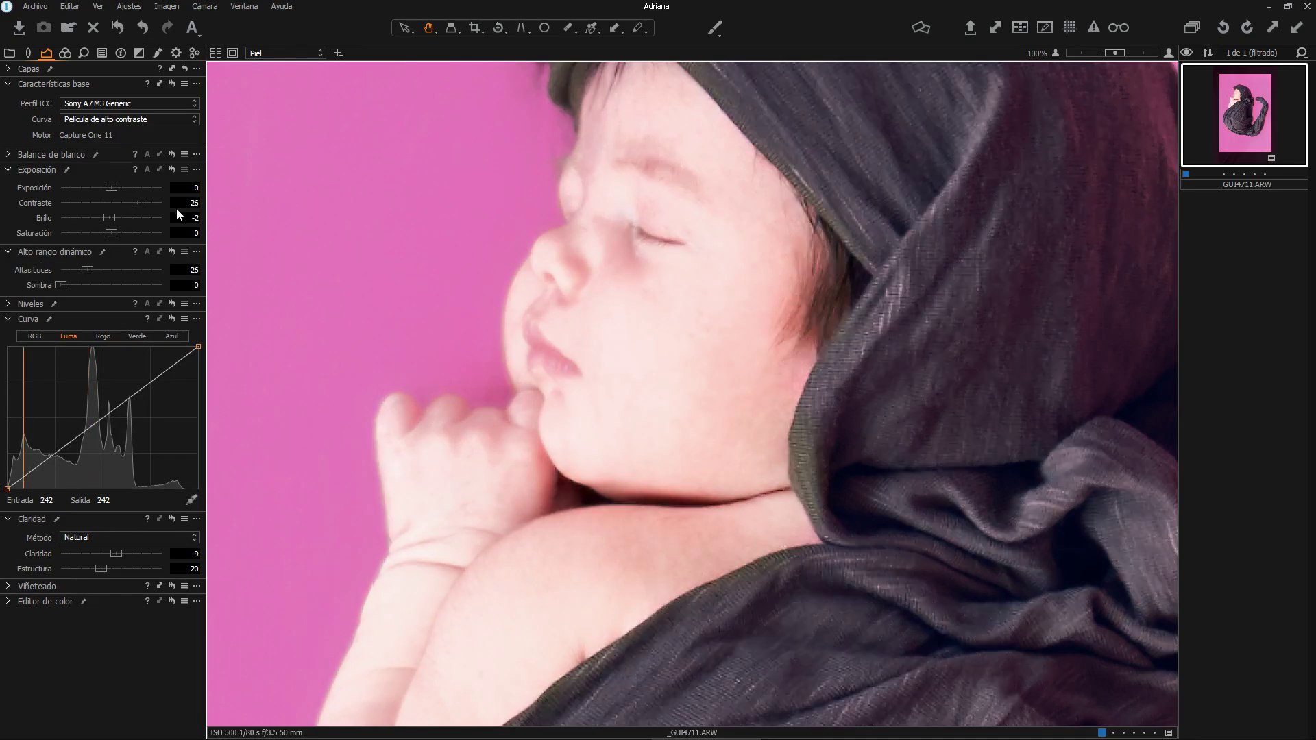
- Recrop the photo around the wrapped baby using a wider frame proportion
double_click(526, 206)
double_click(599, 262)
drag(599, 262, 706, 231)
click(474, 27)
right_click(665, 306)
click(620, 297)
click(617, 416)
click(777, 279)
drag(515, 646, 544, 570)
drag(605, 537, 604, 558)
key(h)
- Preview the baby's eye and set the Piel layer's sharpening to amount 313, radius 0.8 and threshold 0.4
click(280, 53)
click(86, 54)
click(85, 54)
click(192, 395)
click(607, 222)
drag(86, 449, 83, 450)
drag(69, 464, 96, 466)
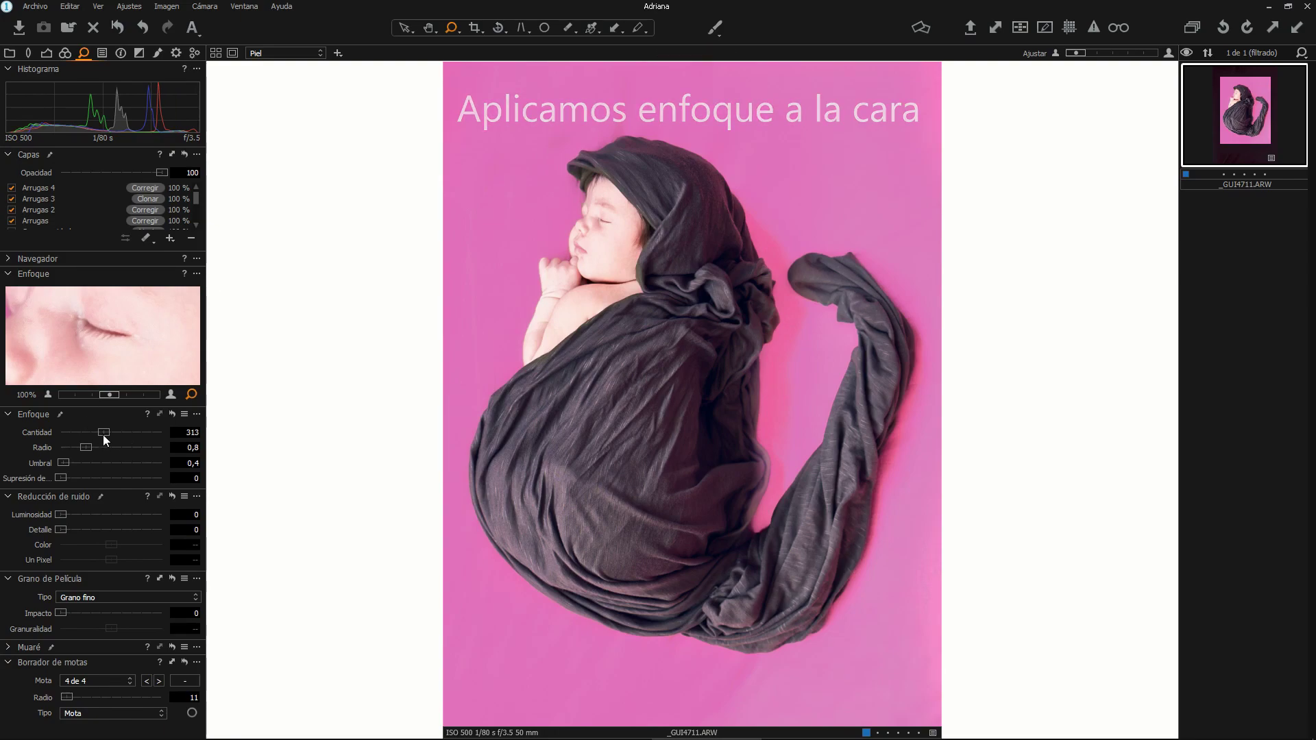
- Sample the baby's facial skin tone on Piel and adjust its hue, with saturation 6, luminosity 4.4 and hue uniformity 44
click(65, 53)
click(104, 389)
click(196, 505)
click(604, 197)
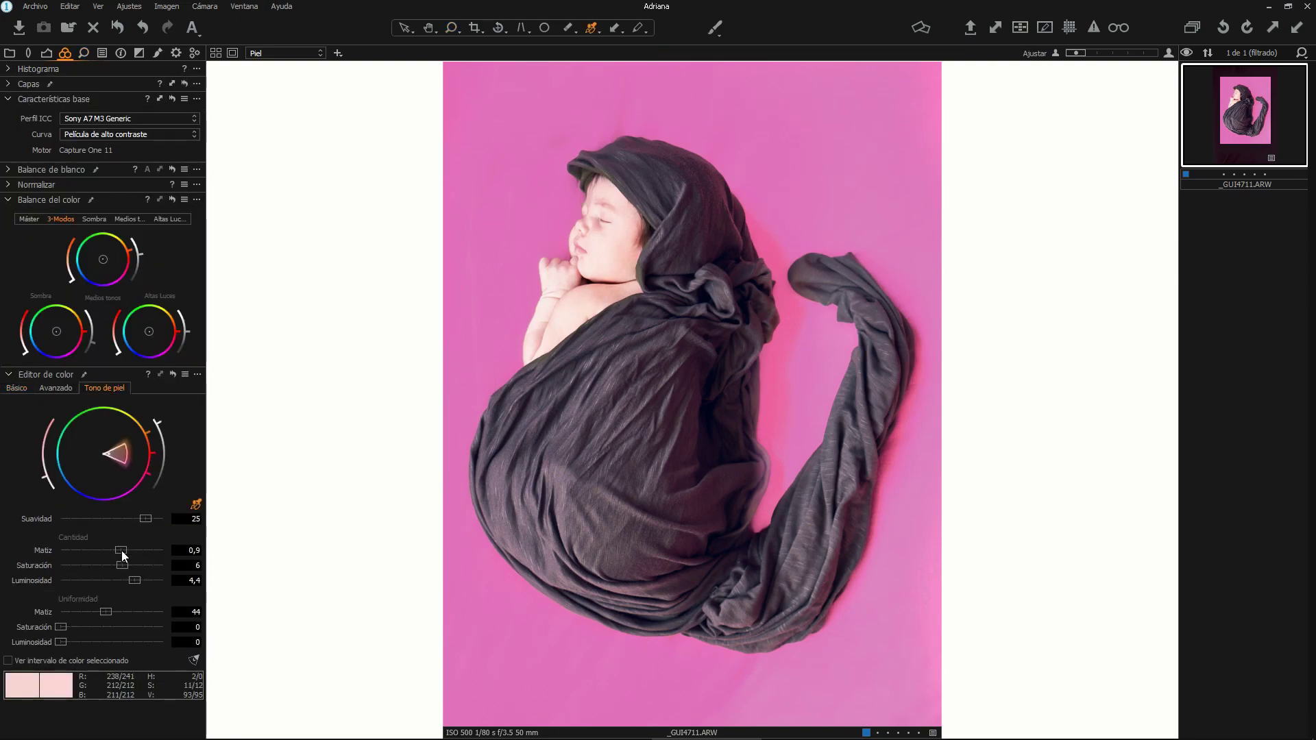
drag(110, 550, 102, 548)
- On the fondo layer, set the magenta range's luminosity to 8.1 in the basic colour editor and undo the hue trial
click(287, 53)
click(281, 199)
click(17, 389)
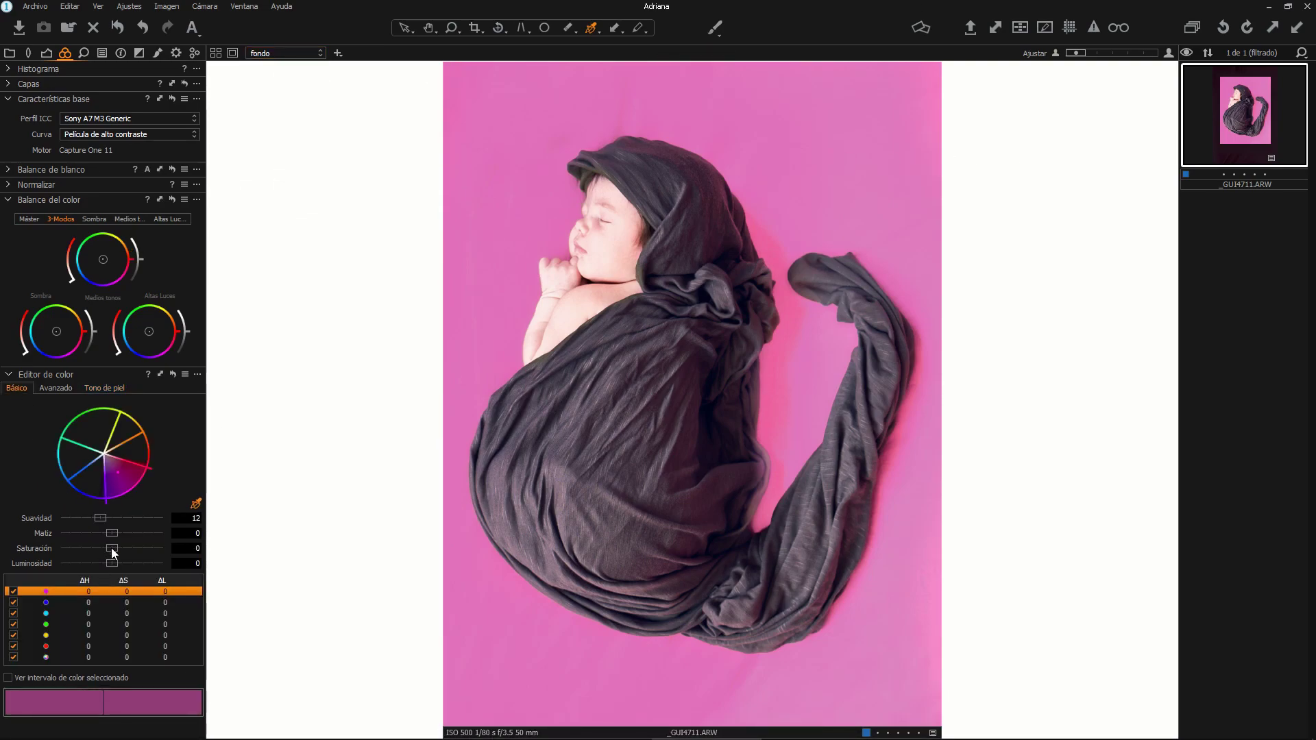
drag(133, 566, 155, 536)
click(153, 27)
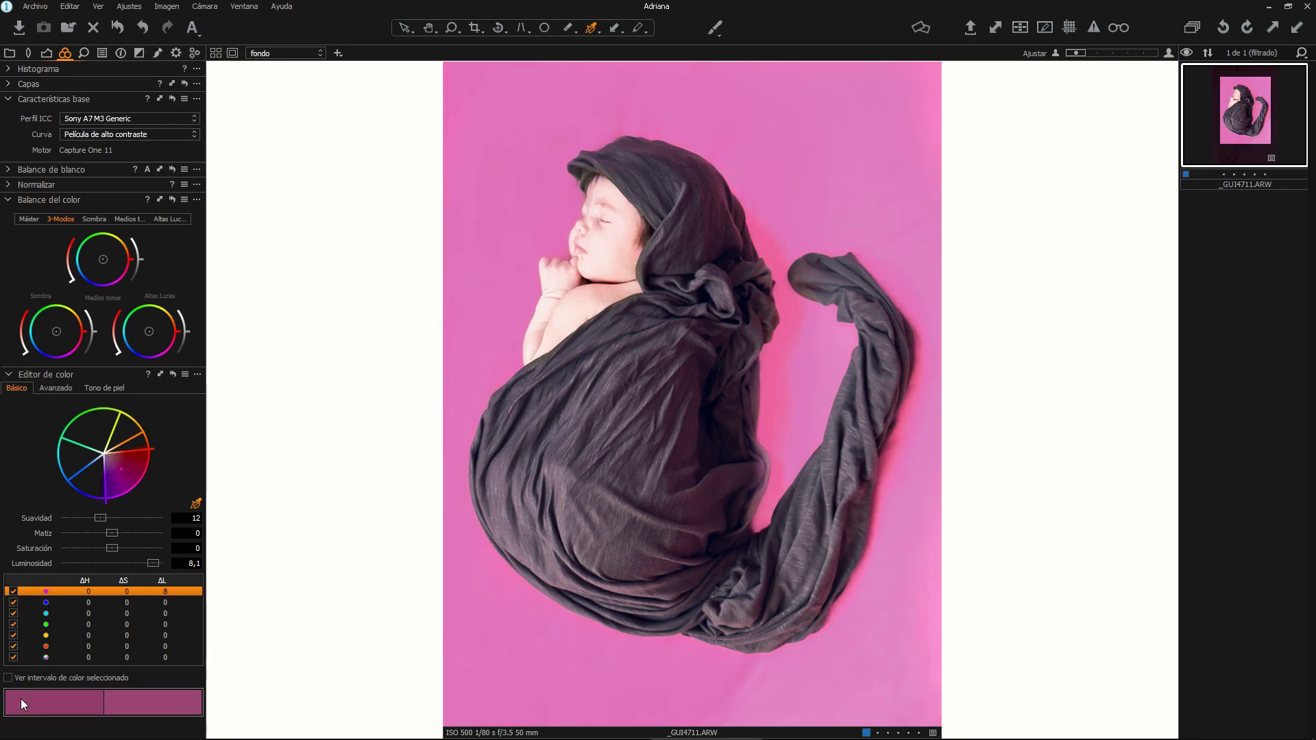
click(284, 53)
click(284, 143)
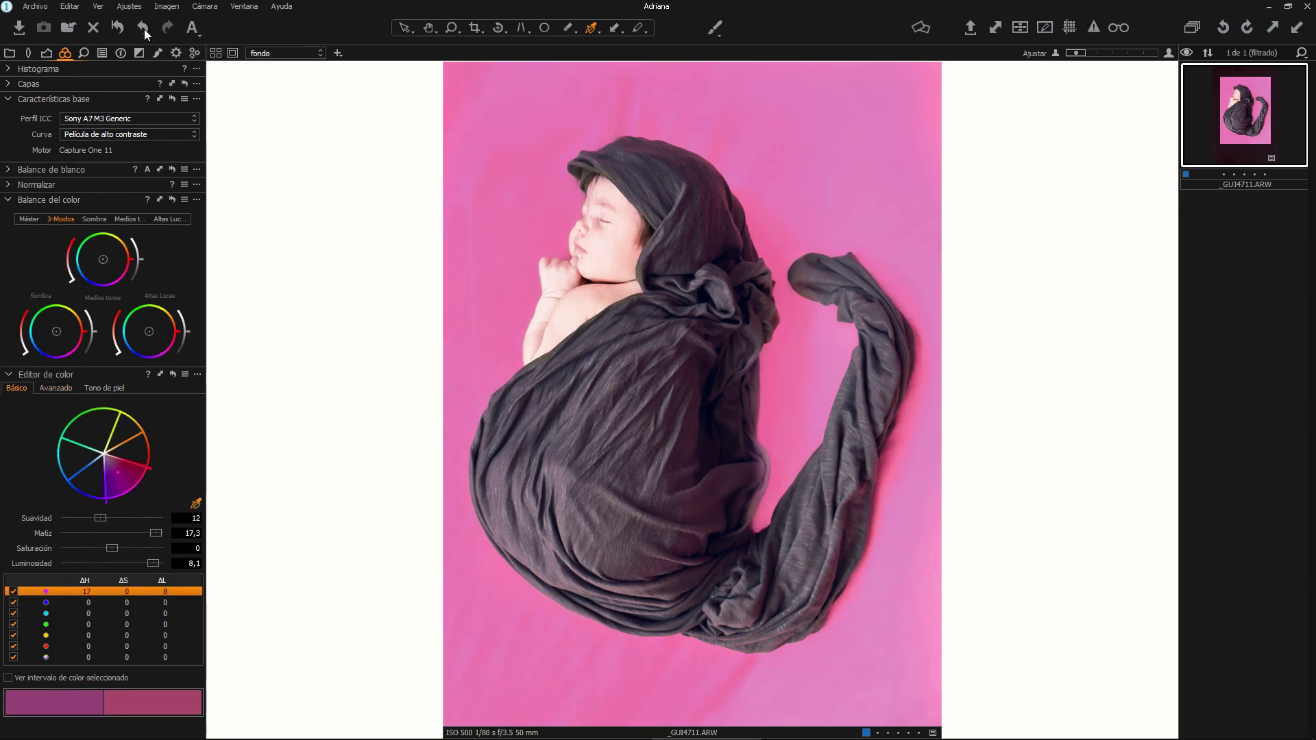
click(144, 30)
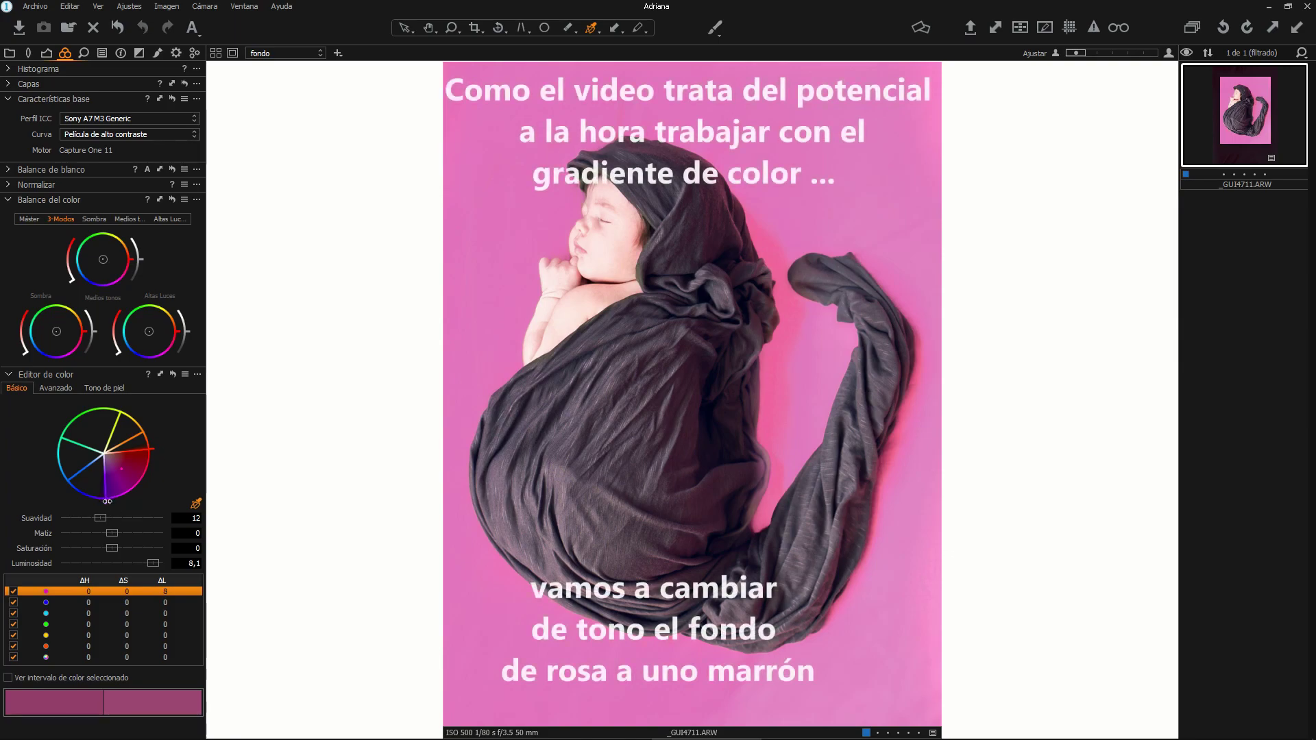
- On the Tela verde layer, shift the highlight colour balance toward green
click(274, 53)
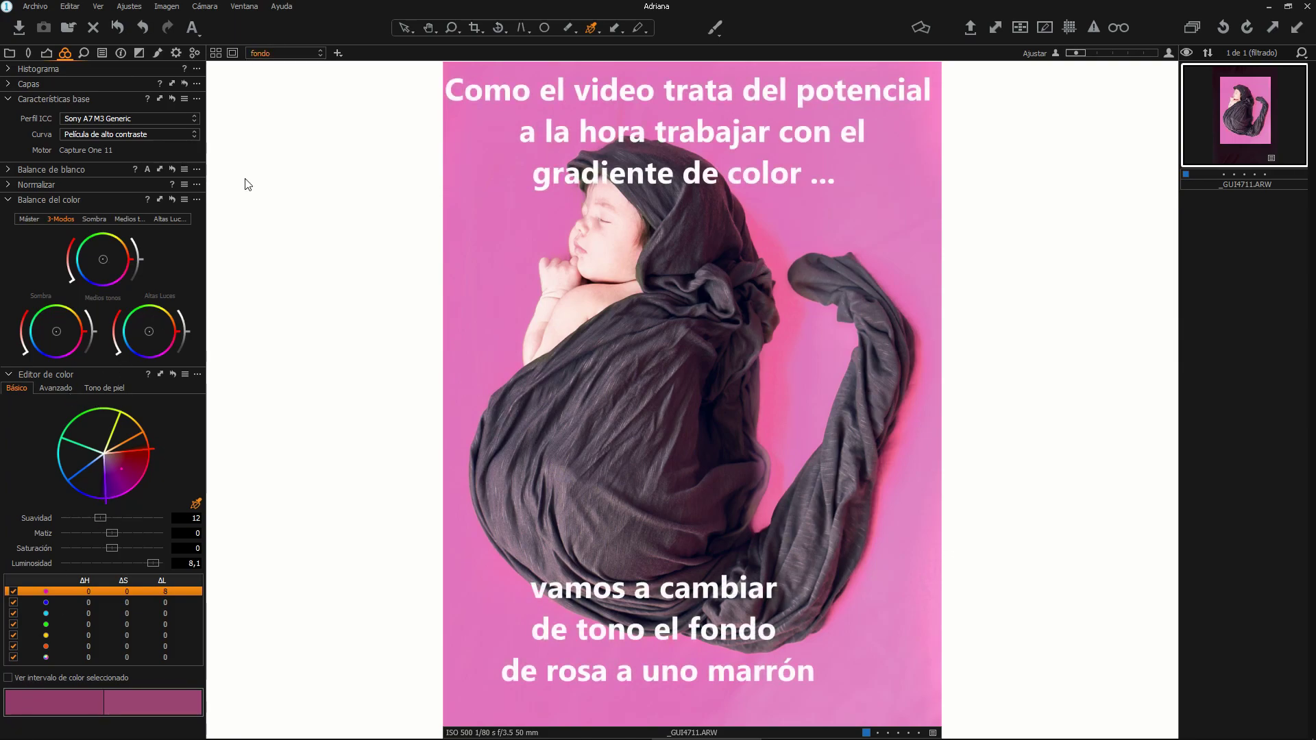
click(259, 161)
drag(149, 305, 143, 312)
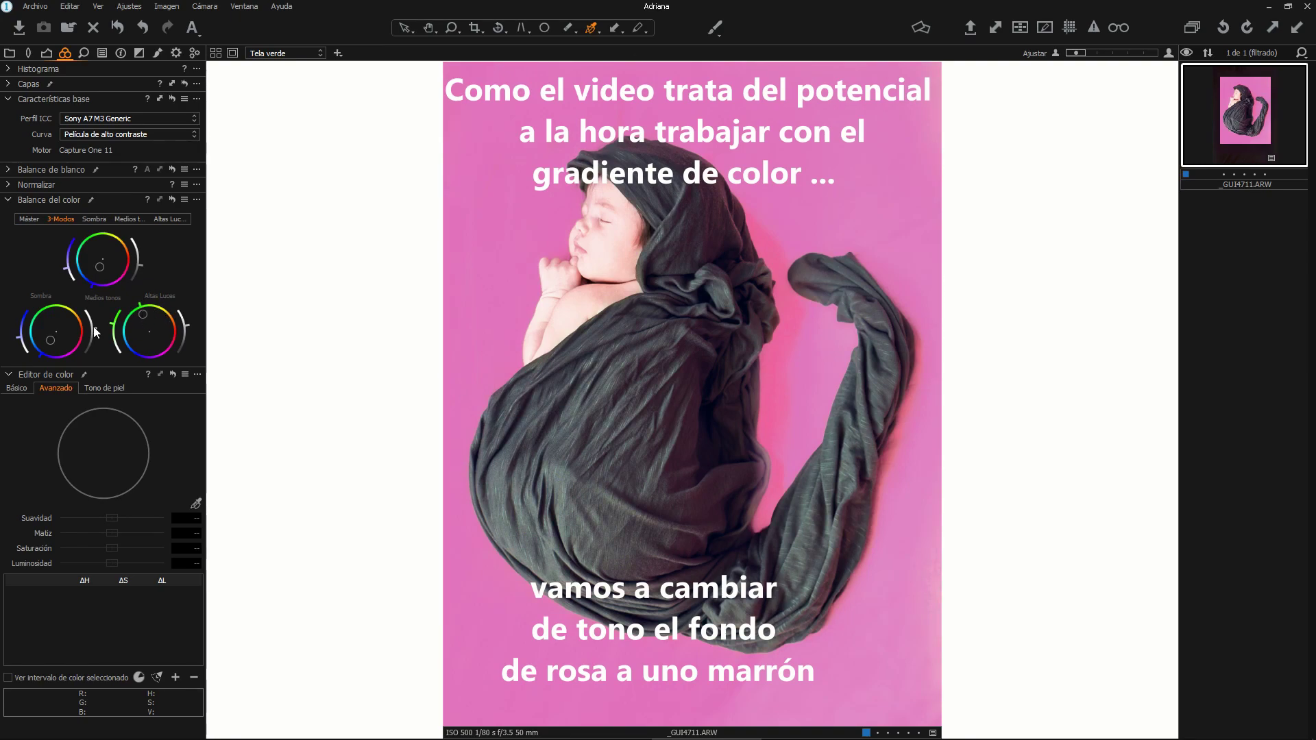
- On the Background layer, shift the sampled skin-tone range from pink to orange
drag(99, 266, 126, 269)
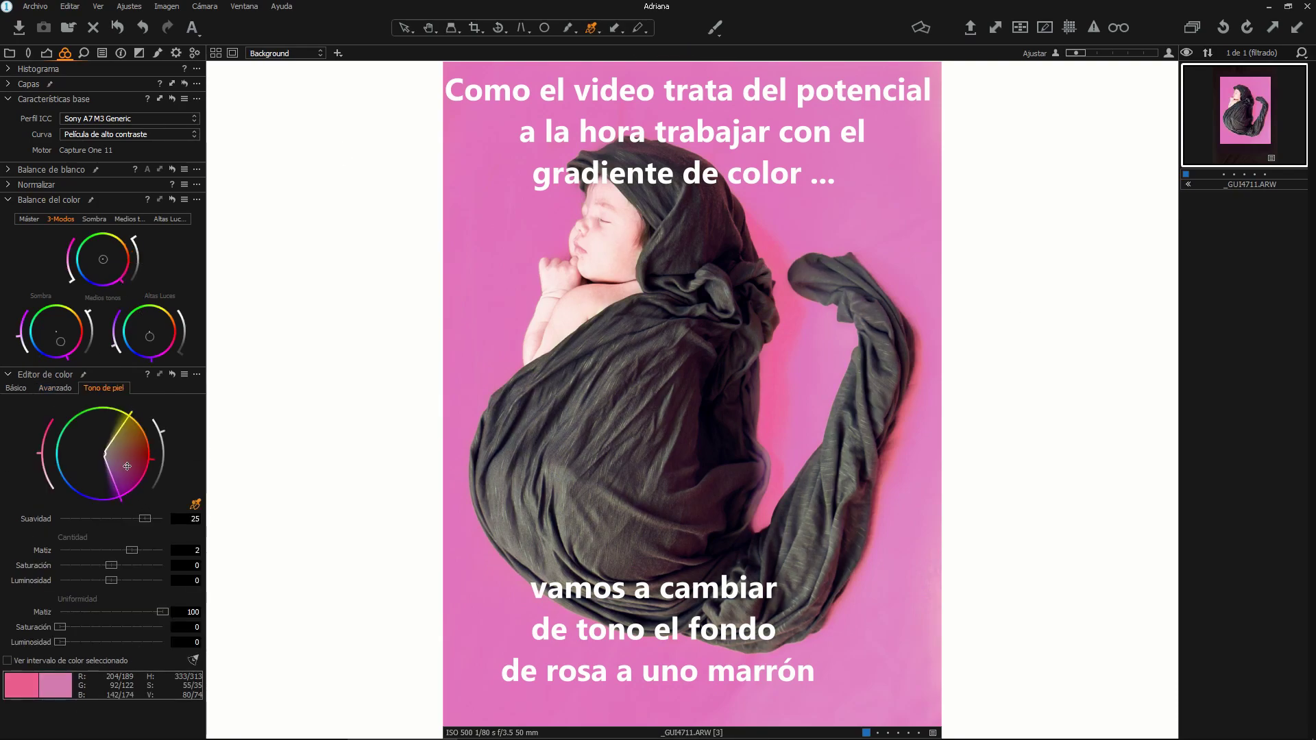
drag(127, 466, 134, 445)
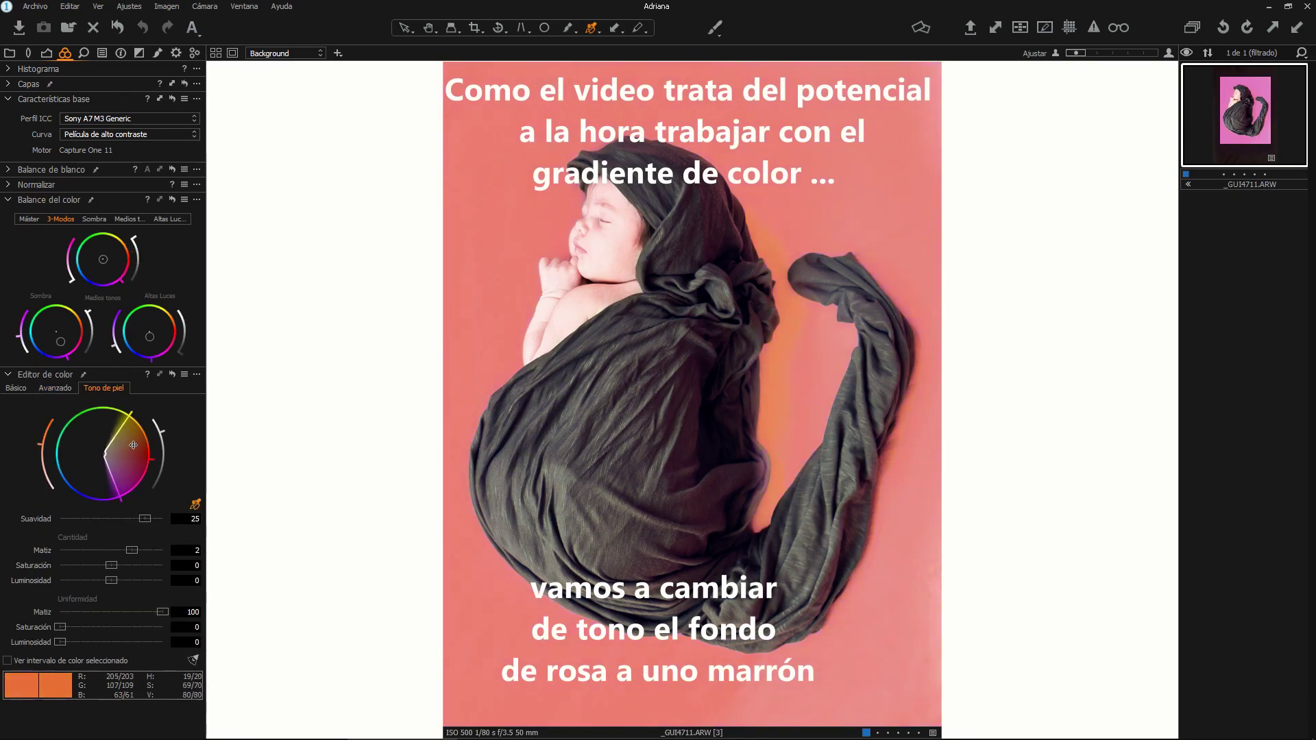
click(39, 438)
- Shift the Background layer's shadow and midtone colour balance toward orange, keeping the highlights neutral
mouse_move(67, 357)
mouse_down()
mouse_move(83, 321)
mouse_move(87, 353)
mouse_up()
drag(121, 280, 130, 250)
drag(134, 239, 138, 278)
drag(152, 359, 175, 317)
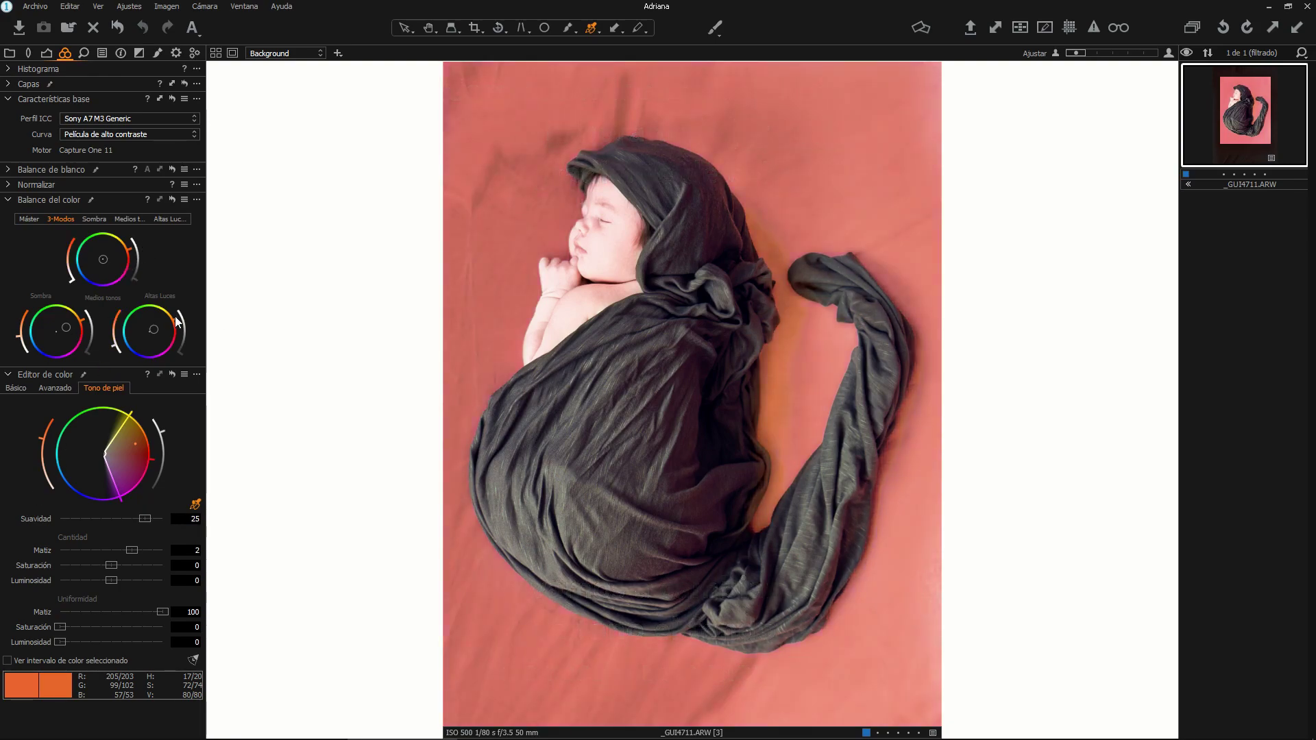
key(ctrl+z)
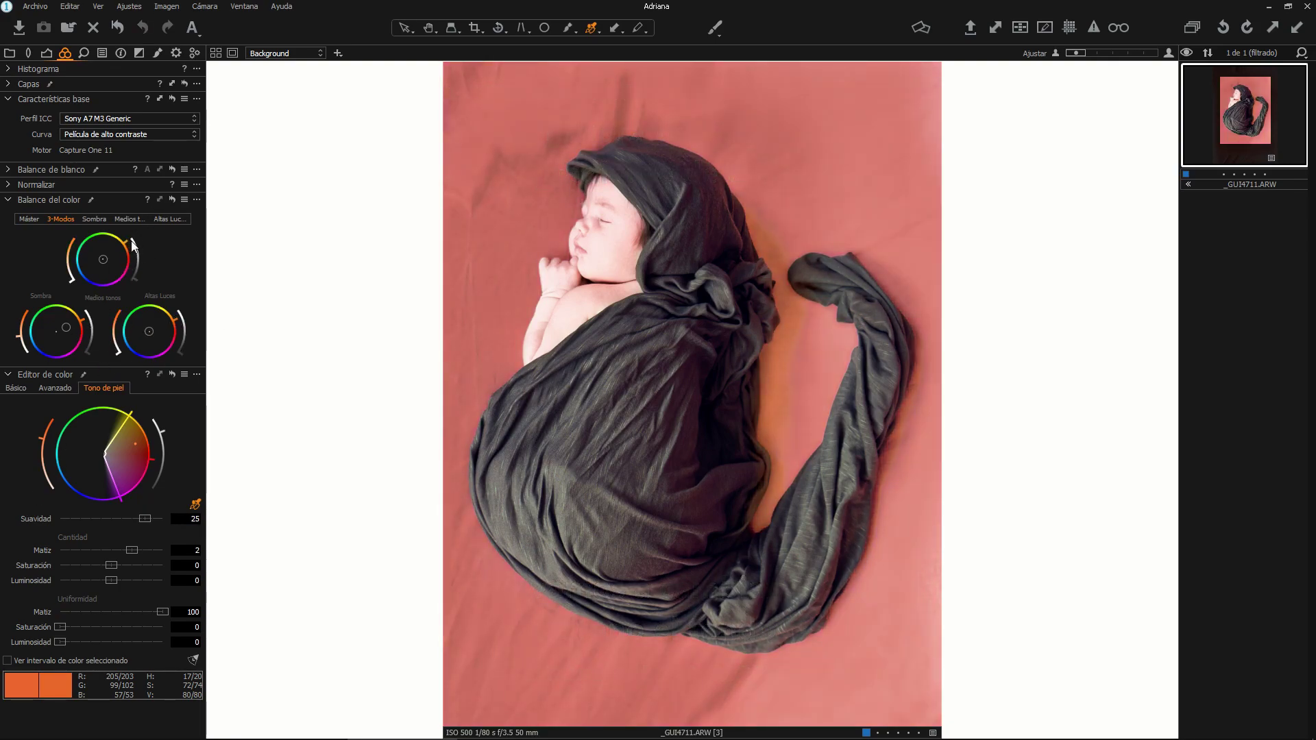
key(ctrl+z)
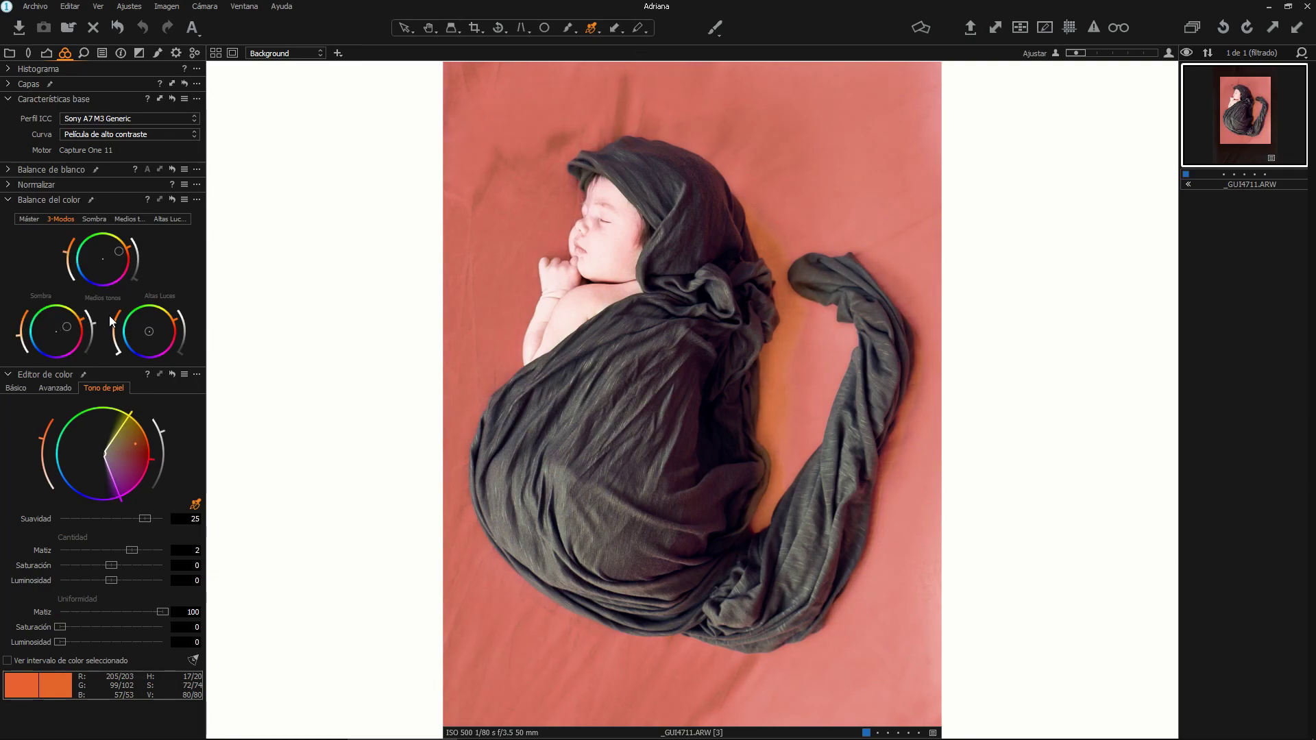
- Move the Background layer's skin-tone target further toward orange and set its saturation to -0.8 and luminosity to -6.4
drag(135, 444, 163, 425)
drag(45, 431, 52, 423)
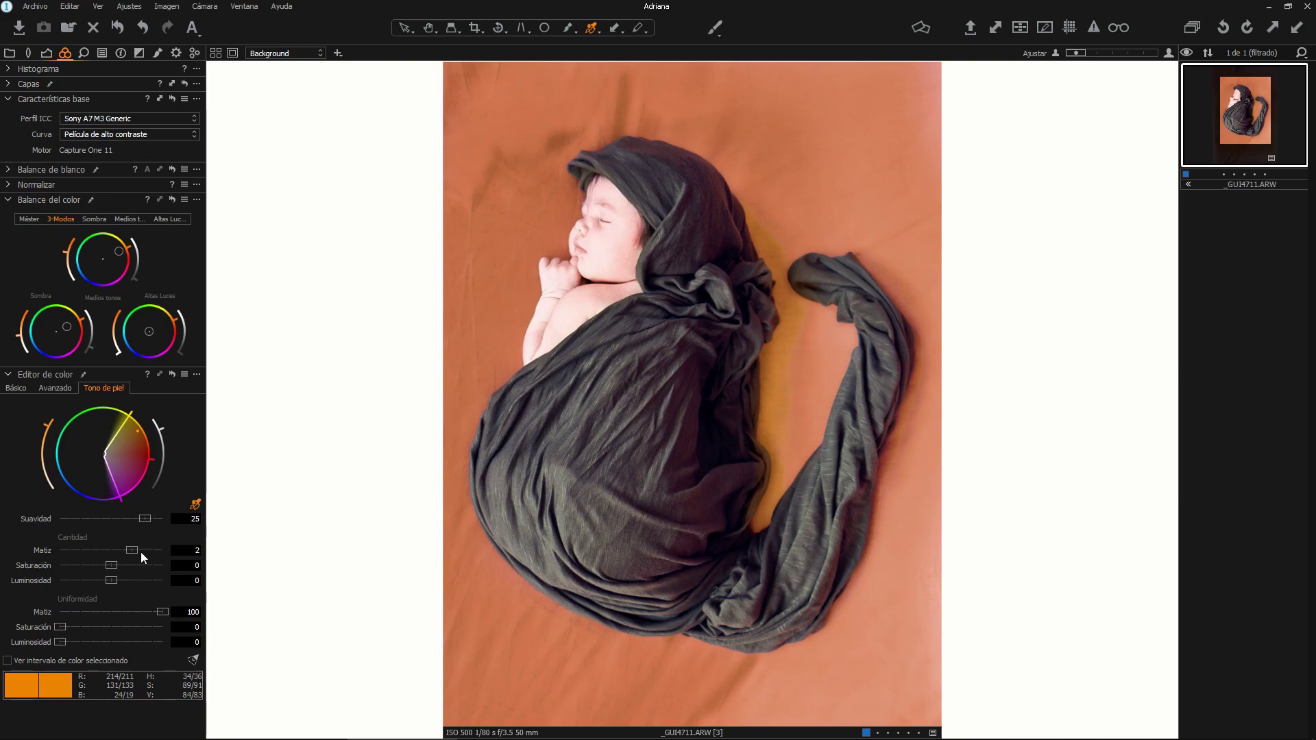
drag(106, 564, 110, 565)
drag(111, 580, 78, 581)
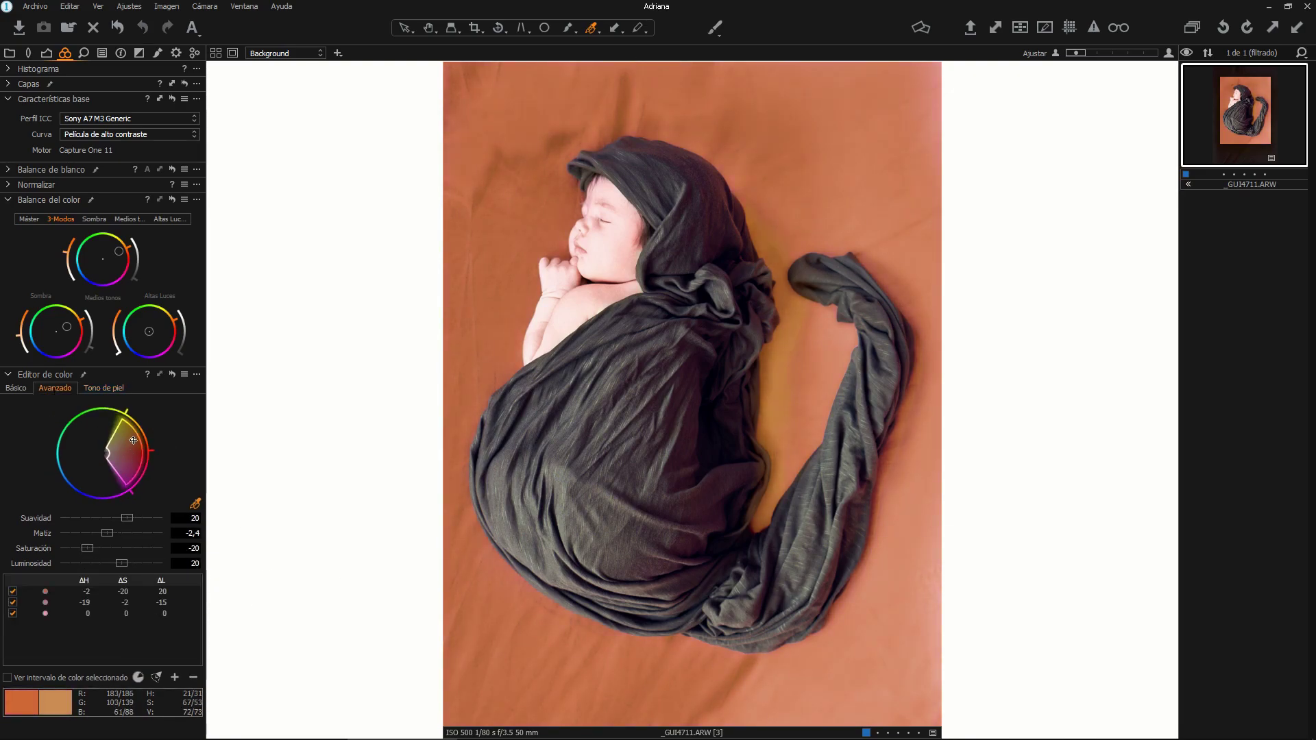
- Set the Background layer's advanced colour range to hue -4.4 and luminosity 0, and shift its midtone balance slightly toward red
drag(133, 440, 130, 436)
drag(131, 490, 125, 496)
mouse_move(108, 533)
mouse_down()
mouse_move(121, 534)
mouse_move(105, 531)
mouse_up()
drag(98, 339, 98, 341)
drag(129, 247, 133, 257)
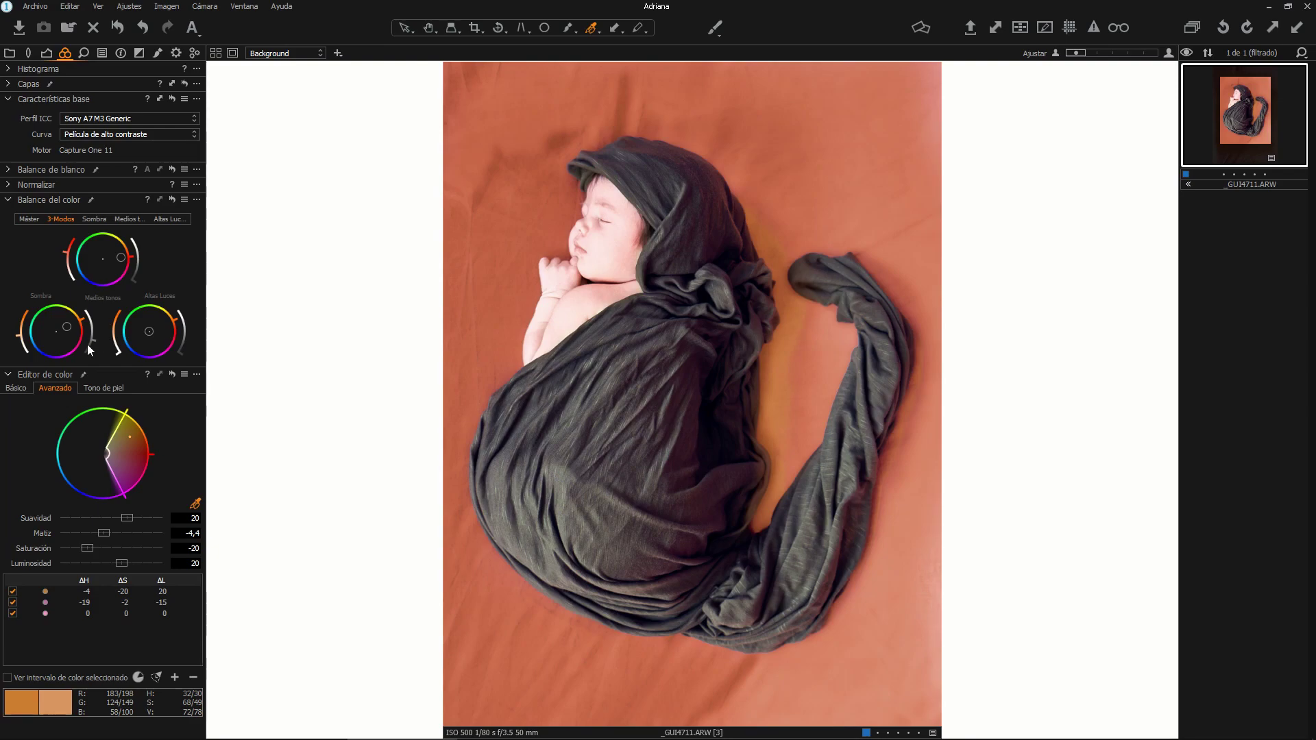
mouse_move(123, 563)
mouse_down()
mouse_move(100, 564)
mouse_move(114, 565)
mouse_up()
- On the Capa suavidad layer, shift the shadow, midtone and highlight colour balance toward orange-yellow
click(281, 54)
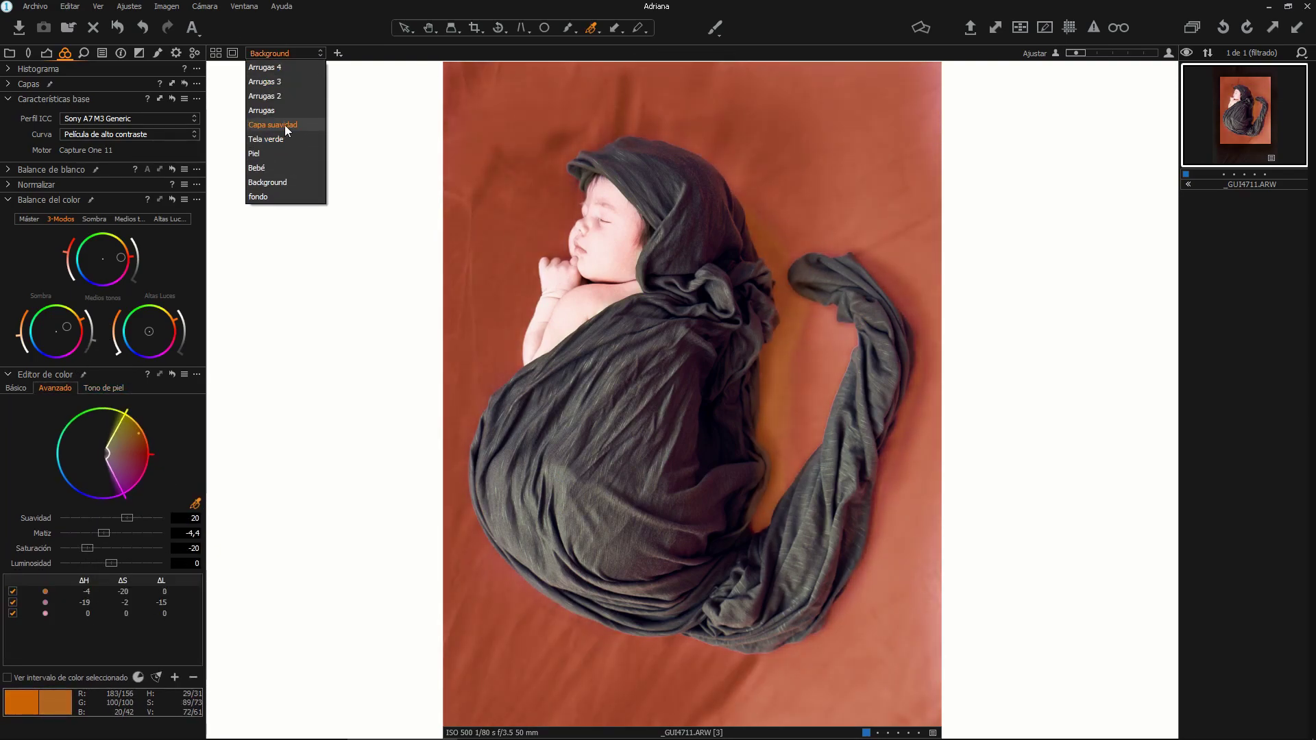
click(286, 130)
drag(57, 331, 68, 325)
drag(71, 280, 72, 255)
click(155, 332)
- Sample the orange background on Capa suavidad with the skin-tone editor and try a hue of 1.2
click(104, 388)
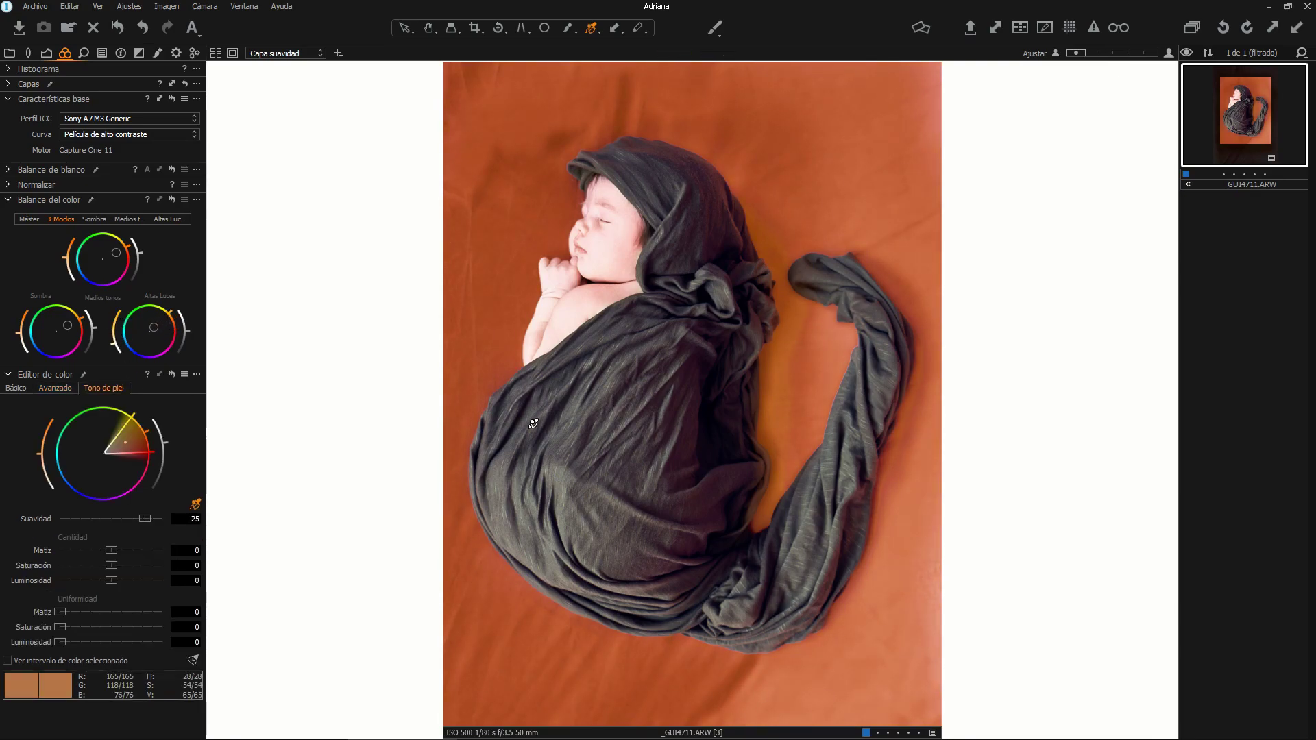
drag(85, 550, 123, 549)
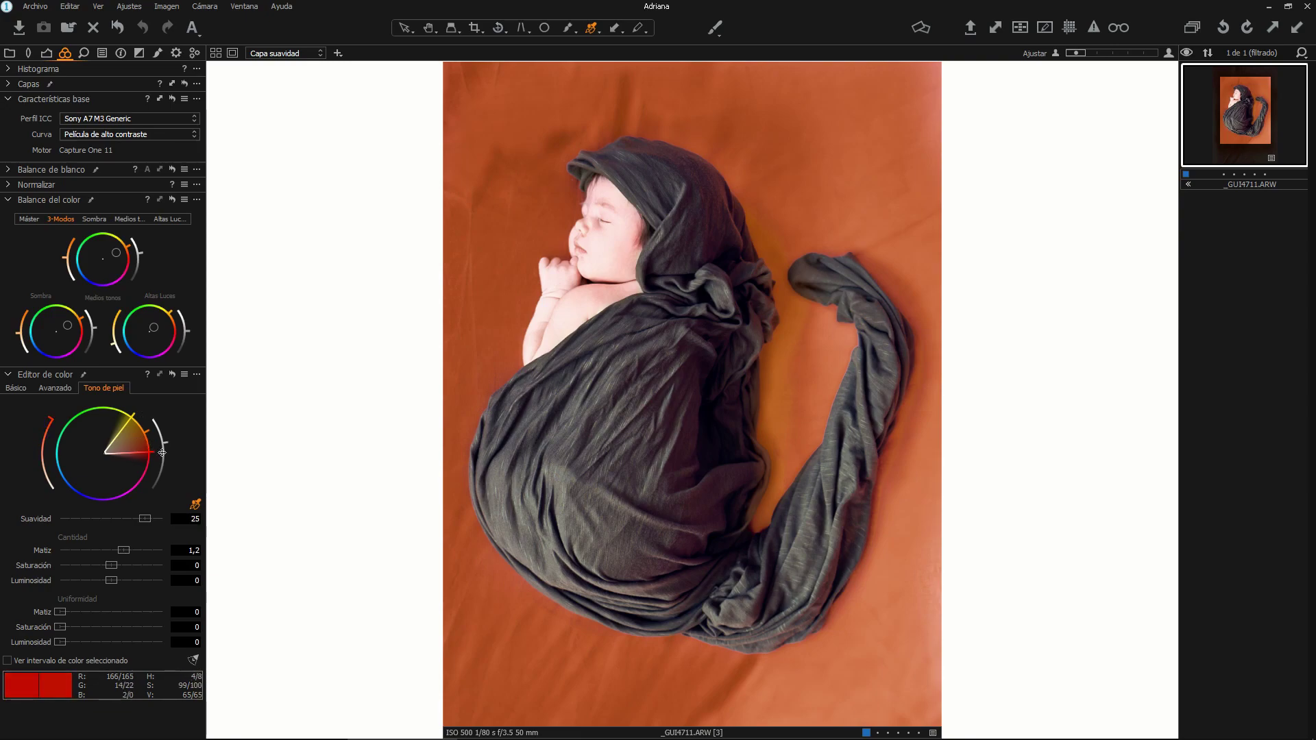
mouse_move(143, 441)
mouse_down()
mouse_move(128, 488)
mouse_move(156, 411)
mouse_up()
click(773, 372)
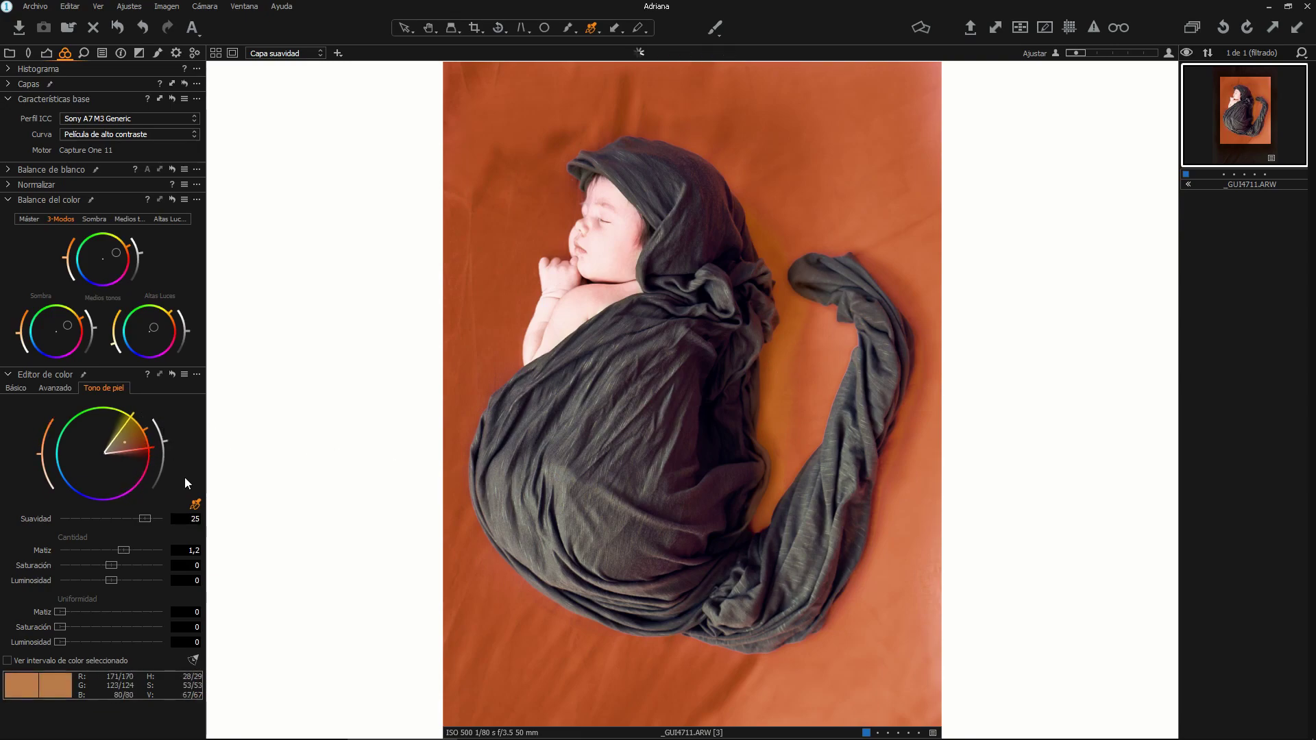
- Sample the background beside the blanket in the advanced colour editor, try luminosity -48, and reset the colour editor
click(54, 388)
click(196, 504)
click(787, 332)
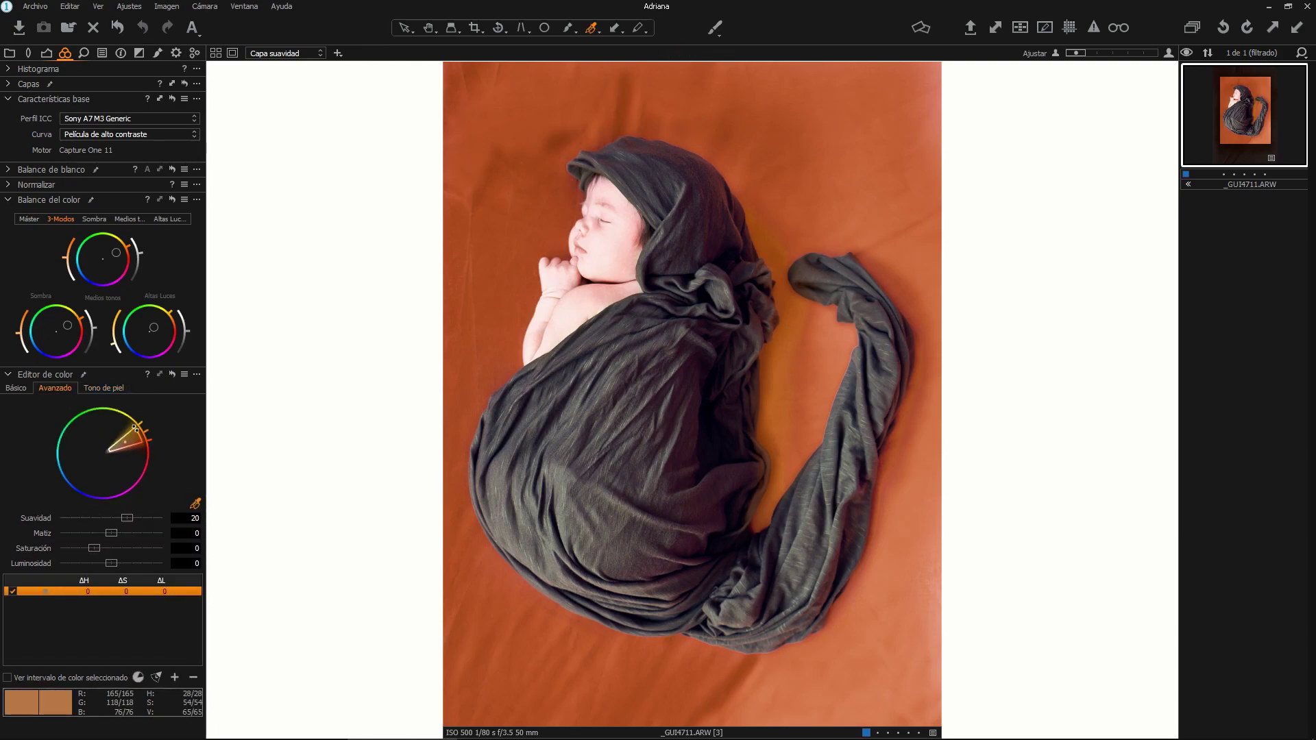
drag(111, 532, 85, 565)
click(143, 29)
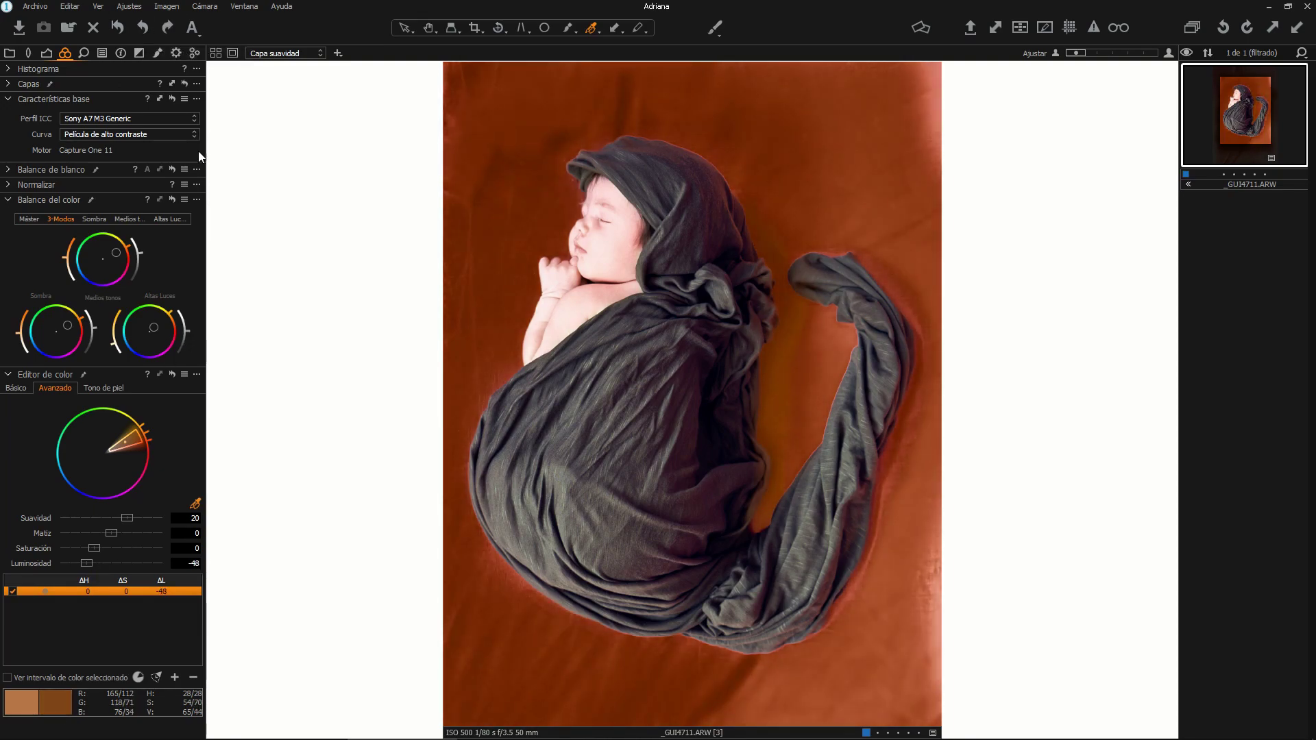
click(172, 375)
- Add a new adjustment layer above the wrinkle layers
click(158, 53)
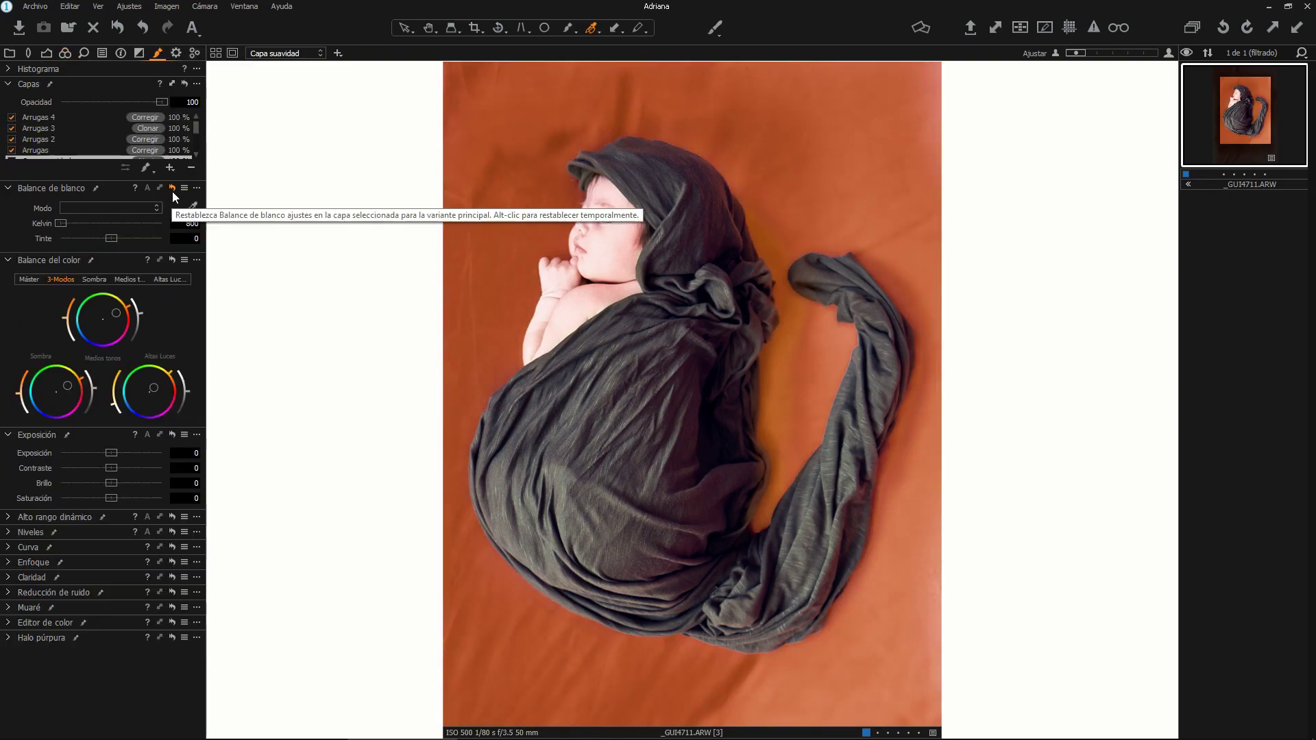
click(65, 52)
click(158, 52)
click(169, 168)
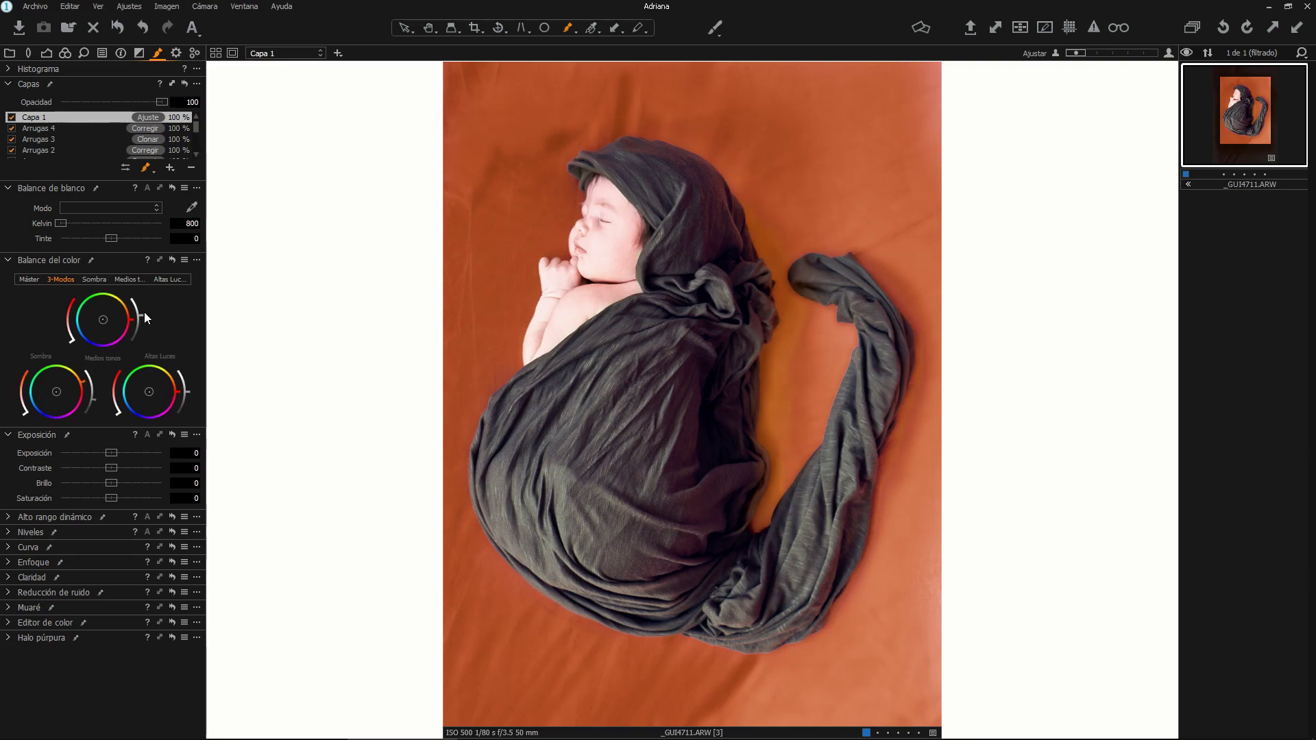
drag(144, 311, 137, 307)
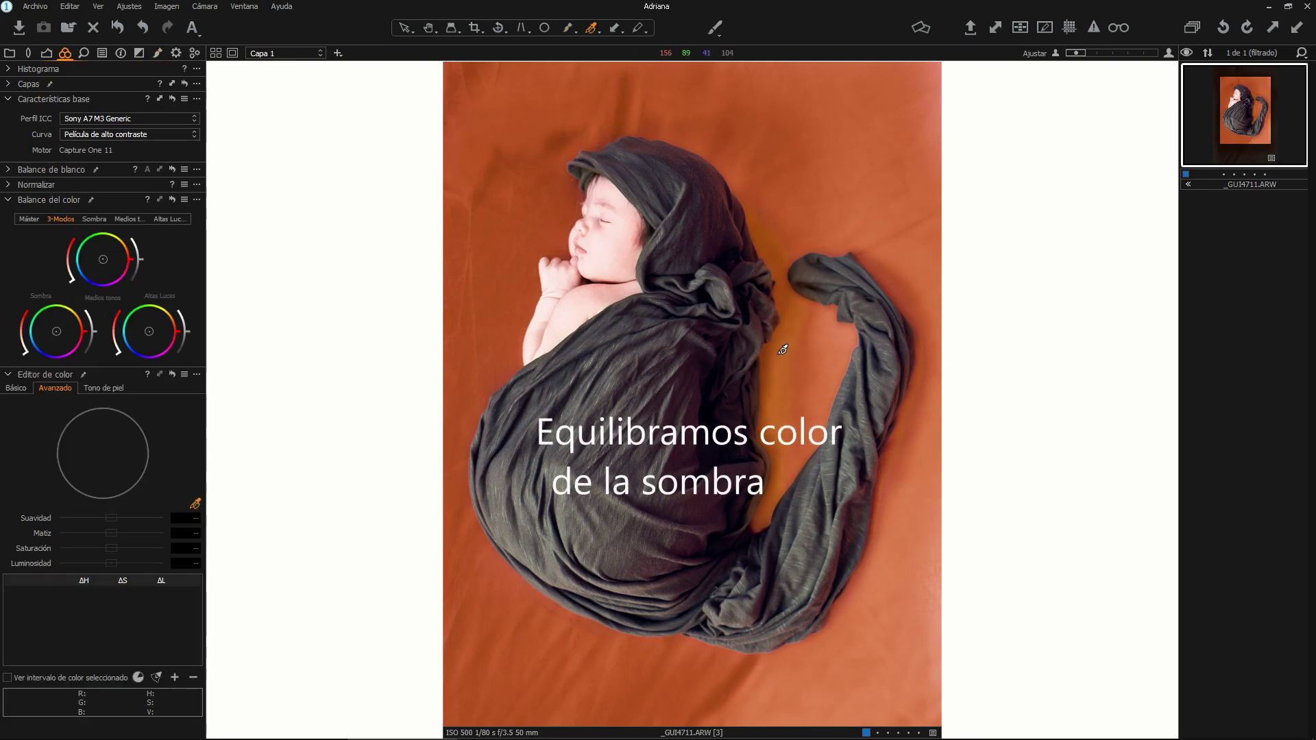
- On the new layer, sample the background shadow's tone, set hue -1.5 and hue uniformity 100, and brush it over the yellowish shadow
click(783, 349)
drag(111, 533, 142, 537)
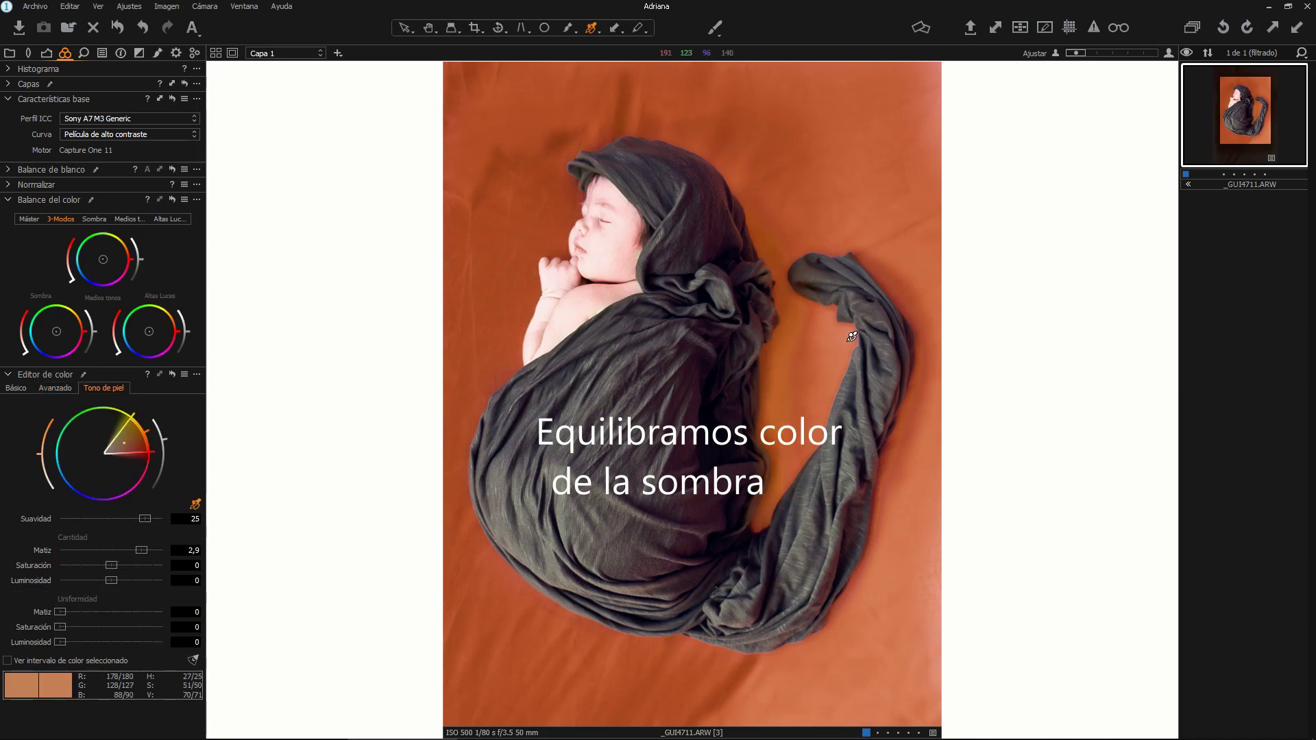
drag(142, 551, 120, 551)
key(b)
right_click(511, 509)
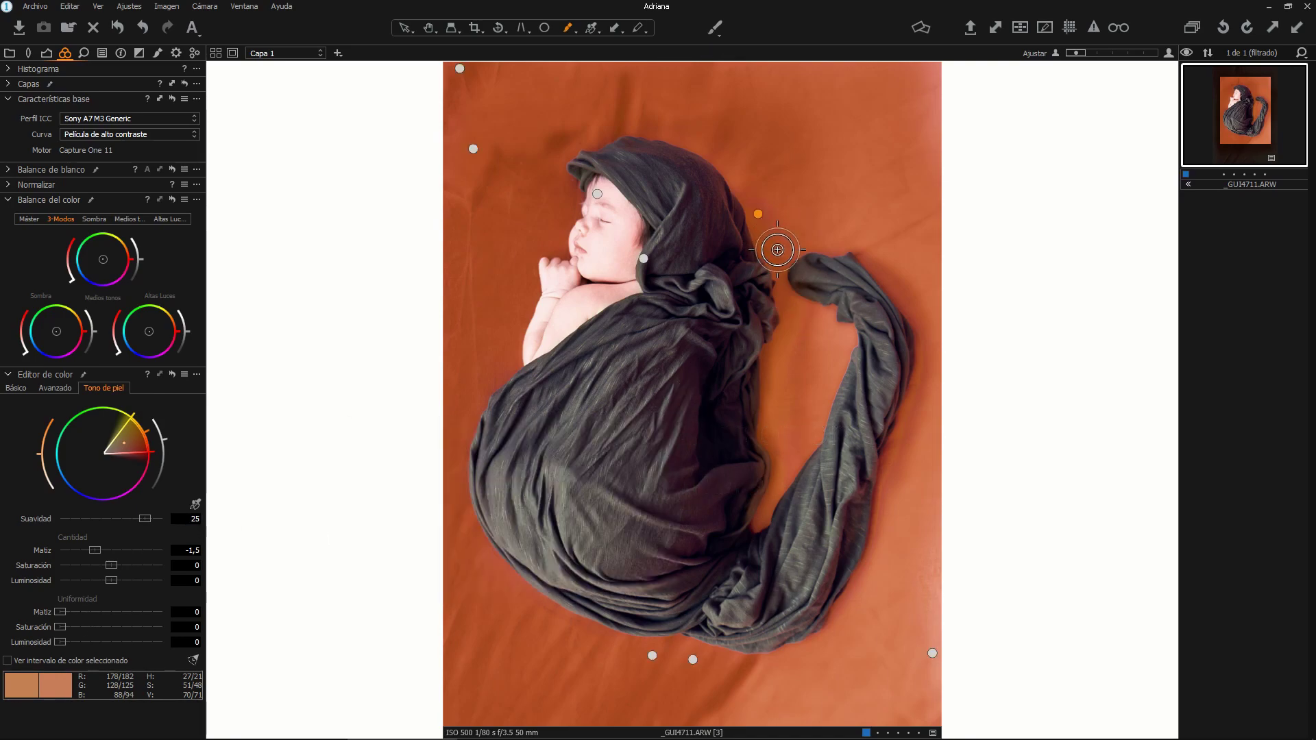
drag(153, 623, 204, 632)
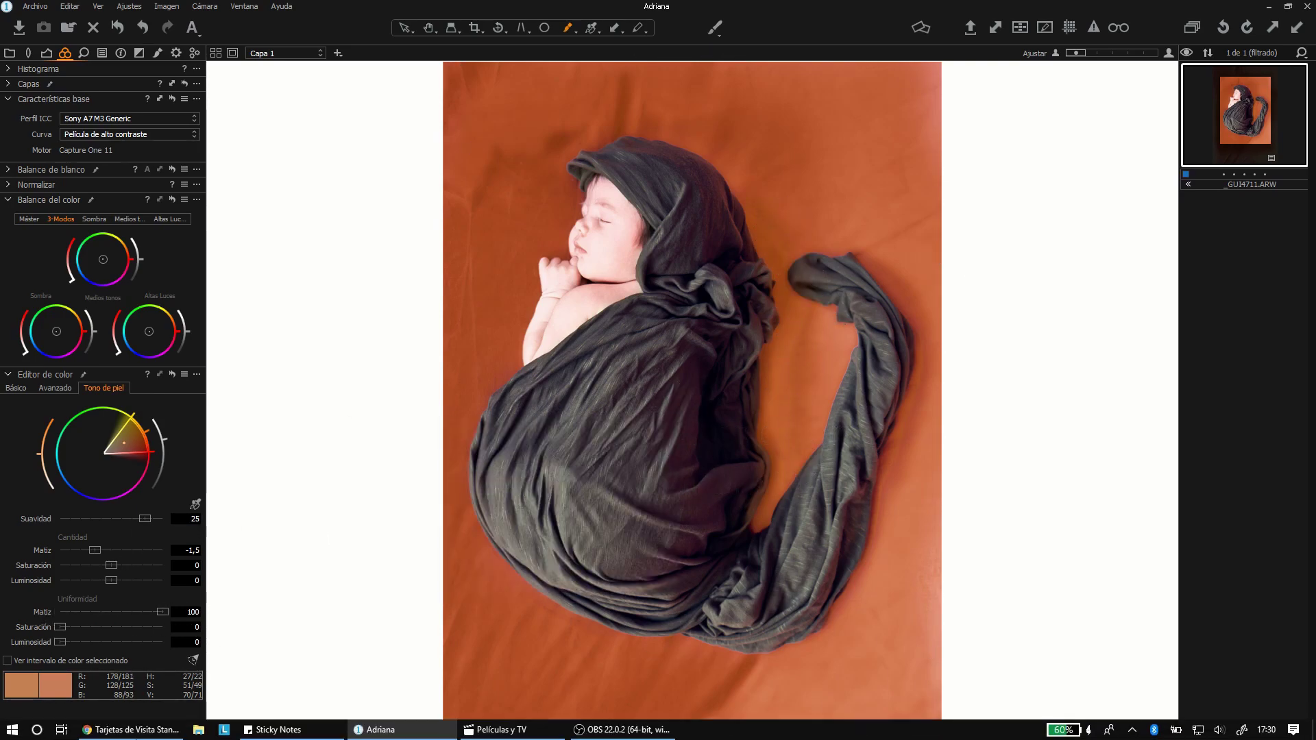
- On the Tela verde layer, balance the midtones toward orange, the shadows toward yellow and the highlights toward yellow-green
click(273, 51)
click(290, 164)
mouse_move(122, 280)
mouse_down()
mouse_move(129, 249)
mouse_move(140, 265)
mouse_up()
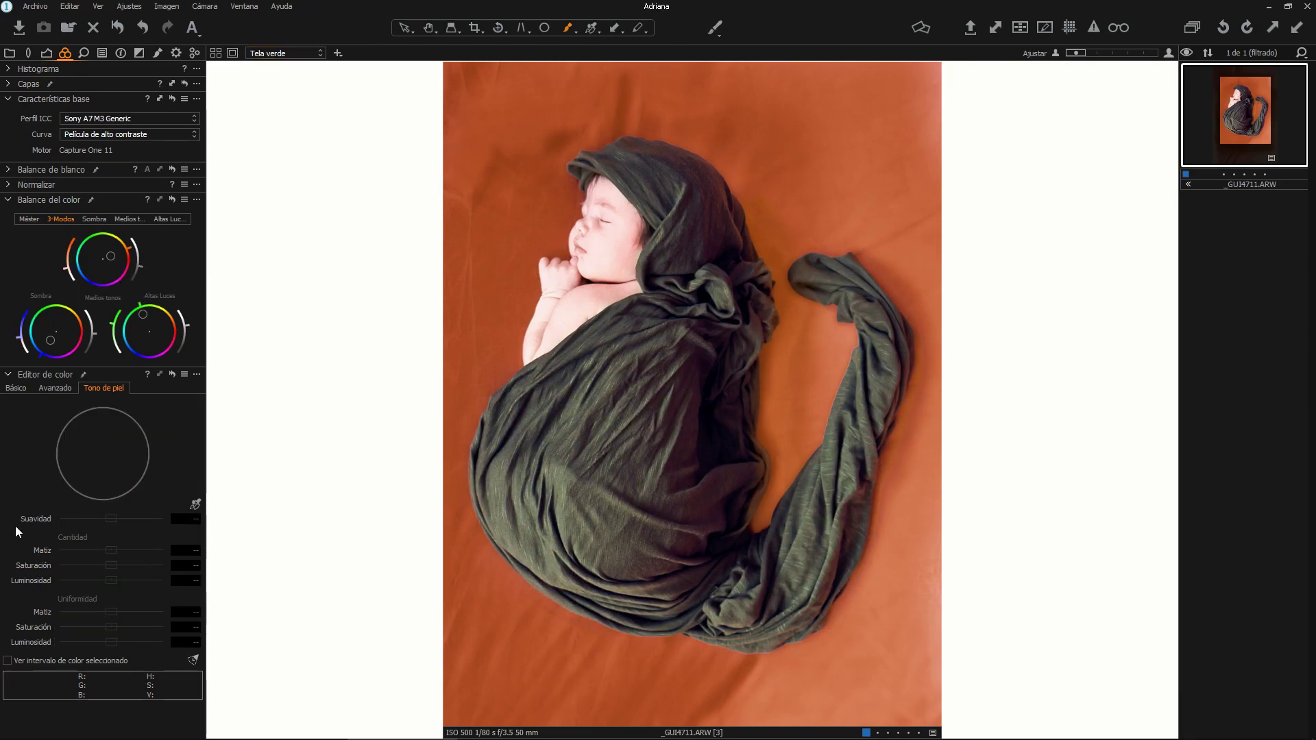
click(282, 52)
click(284, 171)
mouse_move(122, 280)
mouse_down()
mouse_move(134, 245)
mouse_move(140, 266)
mouse_up()
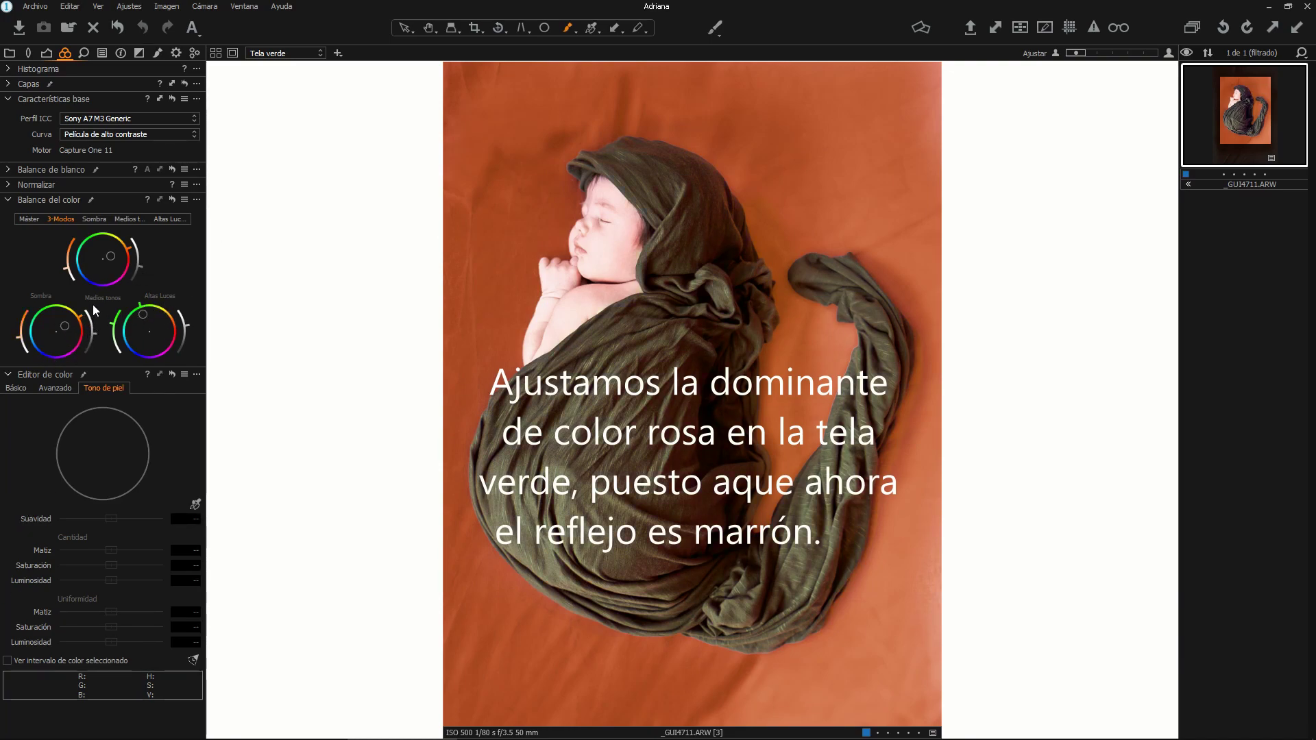
drag(183, 322, 173, 322)
drag(66, 324, 54, 330)
click(269, 54)
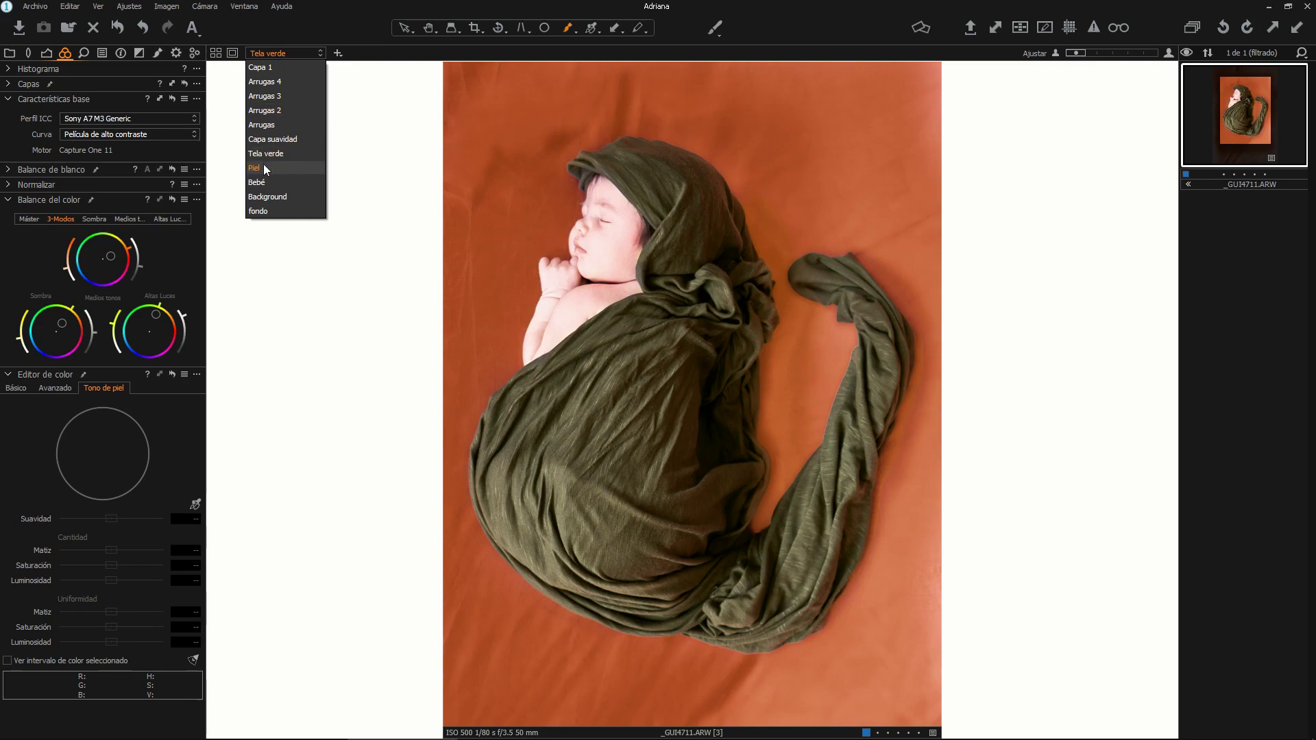
click(264, 166)
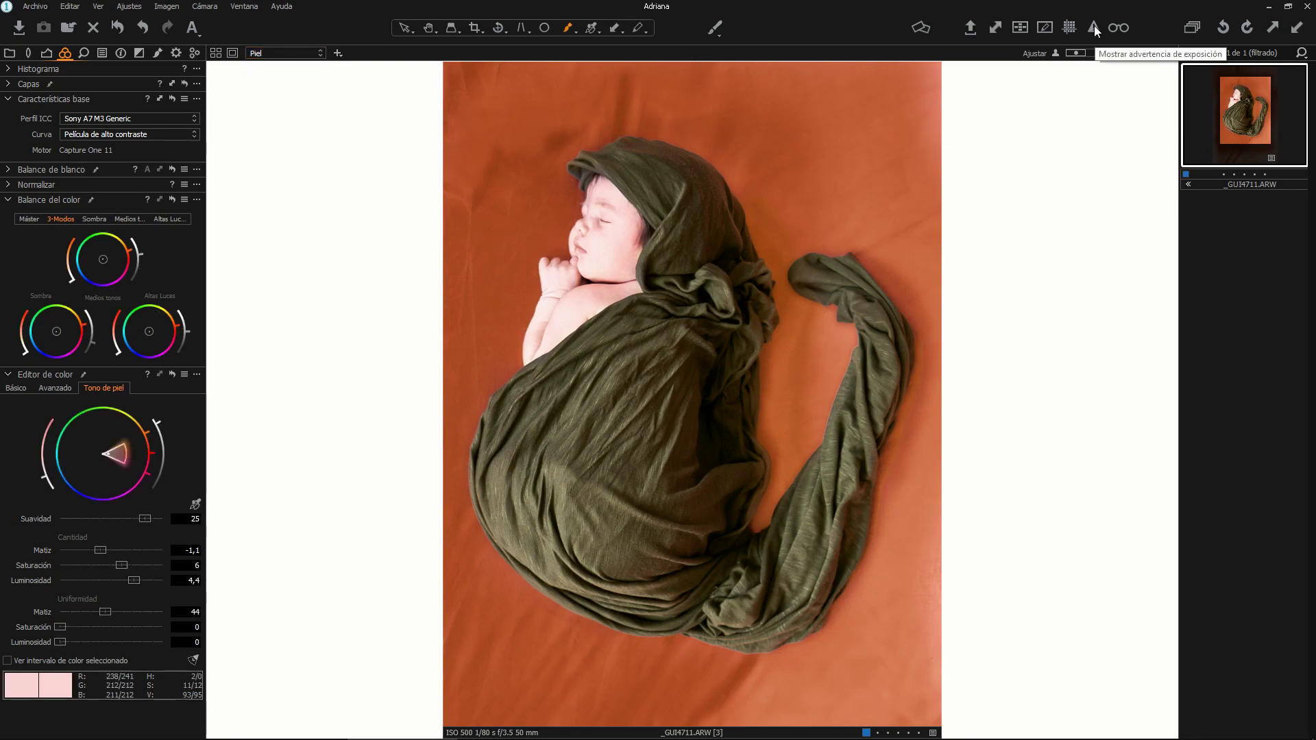
click(48, 55)
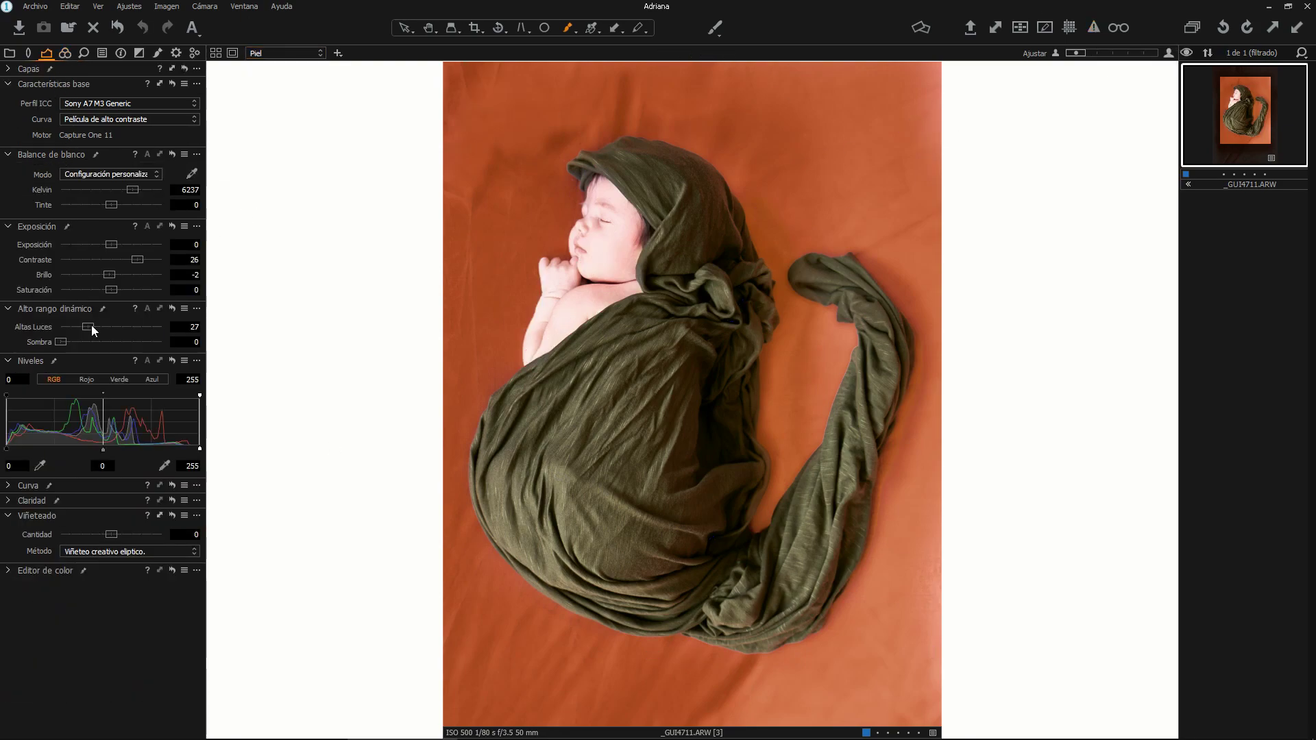
- On the Background layer, set the exposure to -0.7 and the brightness to 7
click(287, 54)
click(278, 196)
click(65, 53)
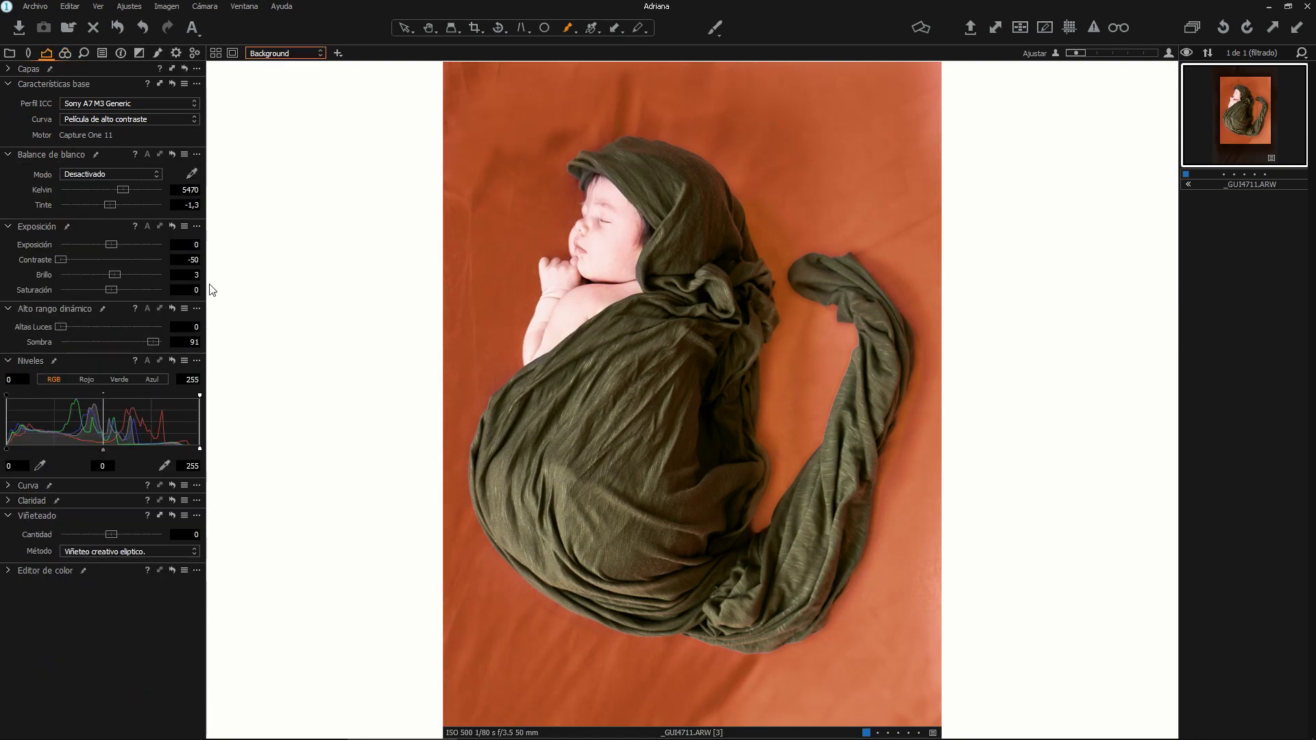
click(65, 53)
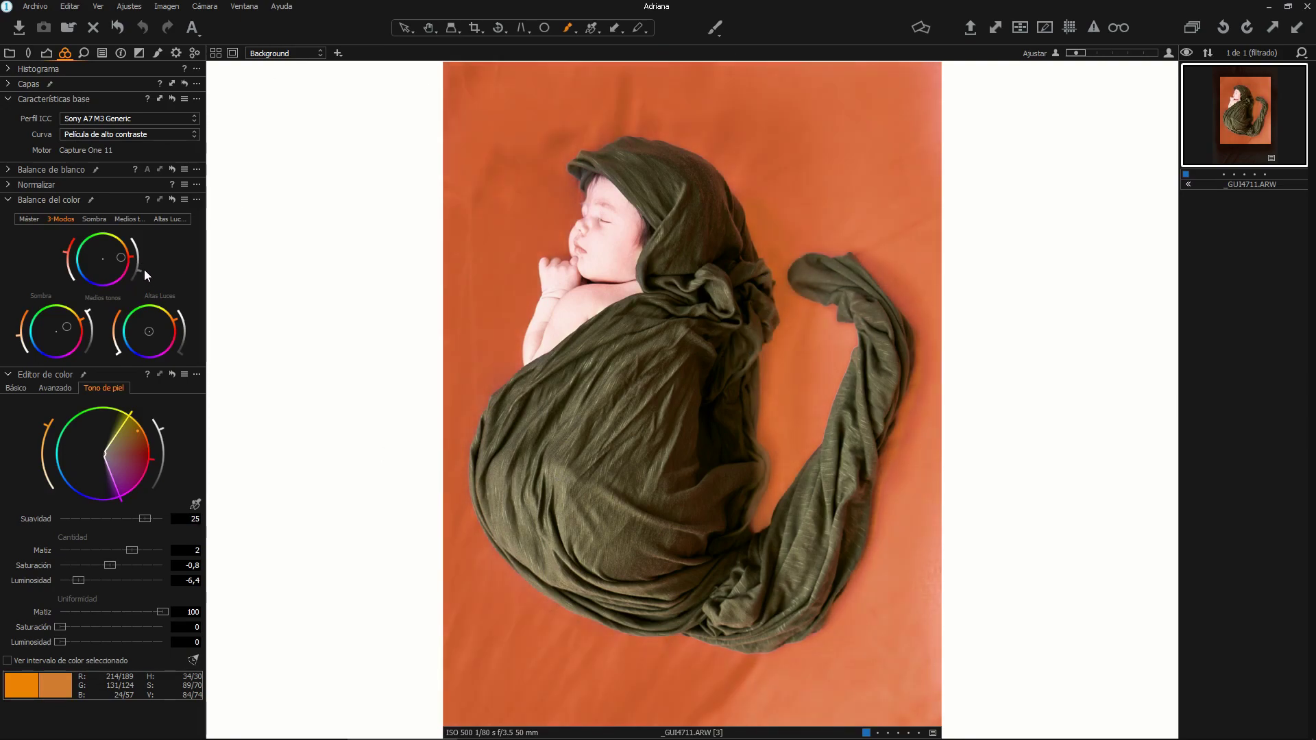
click(47, 53)
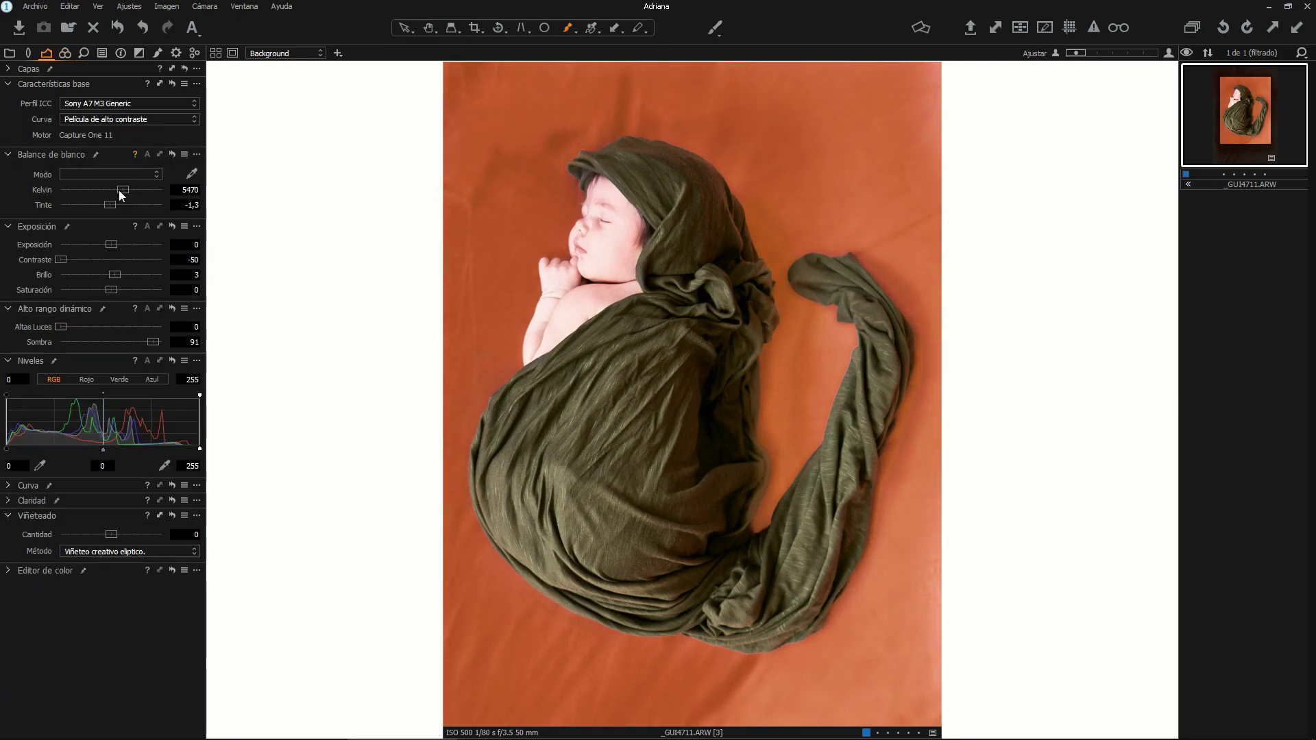
drag(109, 277, 99, 248)
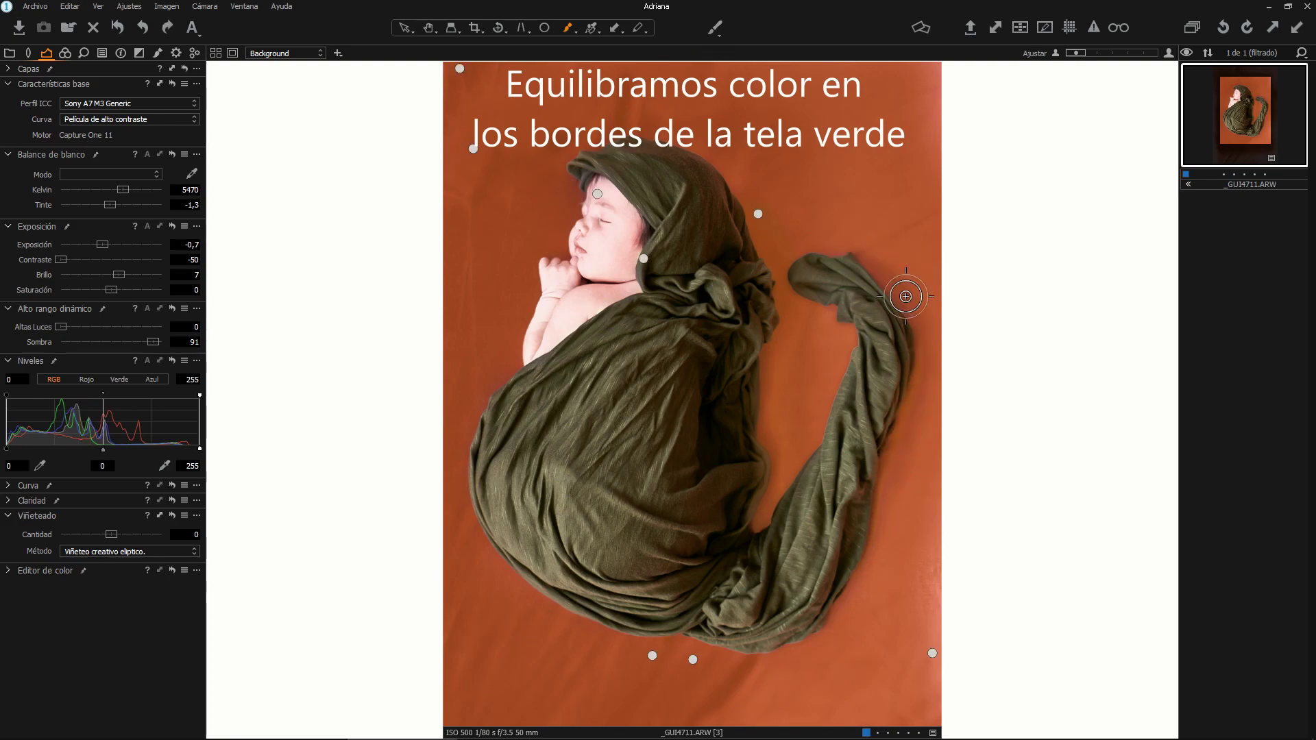
- Brush the Background layer's mask along the edges of the green blanket to balance their colour
right_click(822, 361)
click(743, 480)
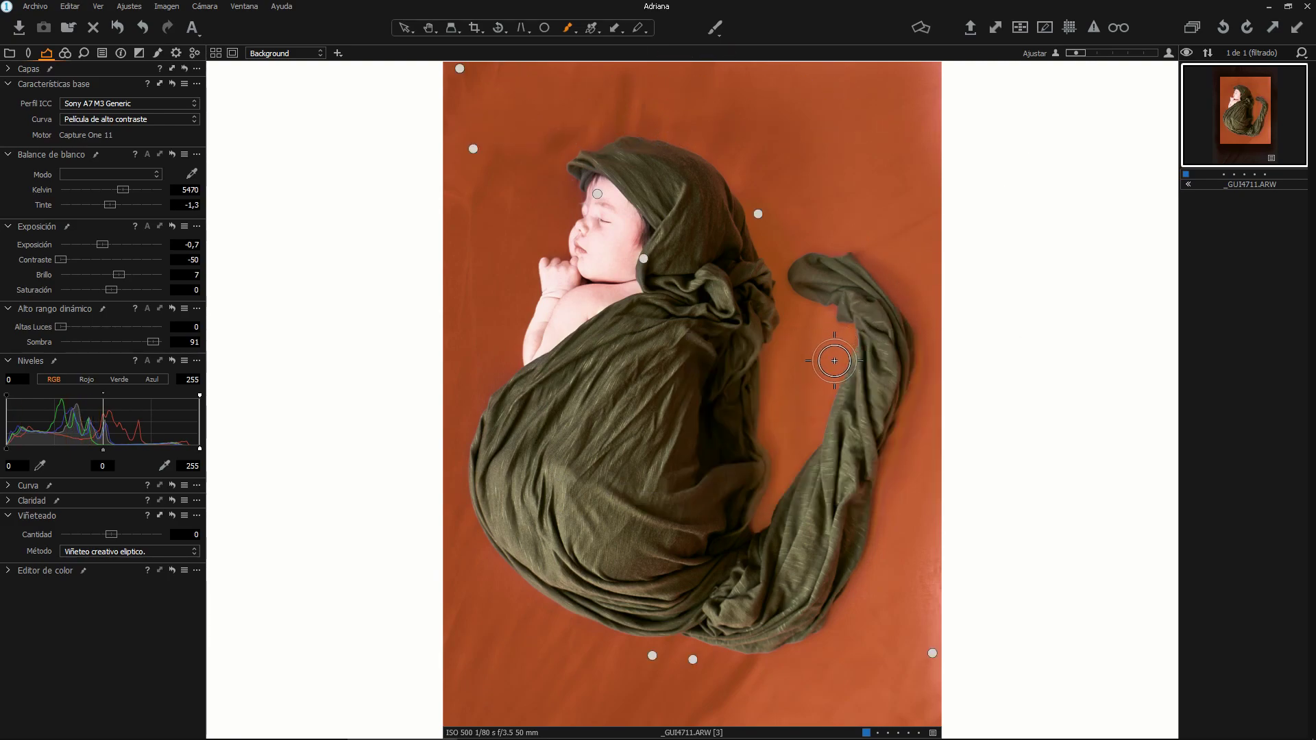
click(272, 54)
click(266, 180)
drag(114, 208, 141, 190)
- Add a healing layer named Arruga 5 and set its source on clean background above the blanket's tail
click(271, 54)
click(157, 54)
click(157, 54)
click(48, 118)
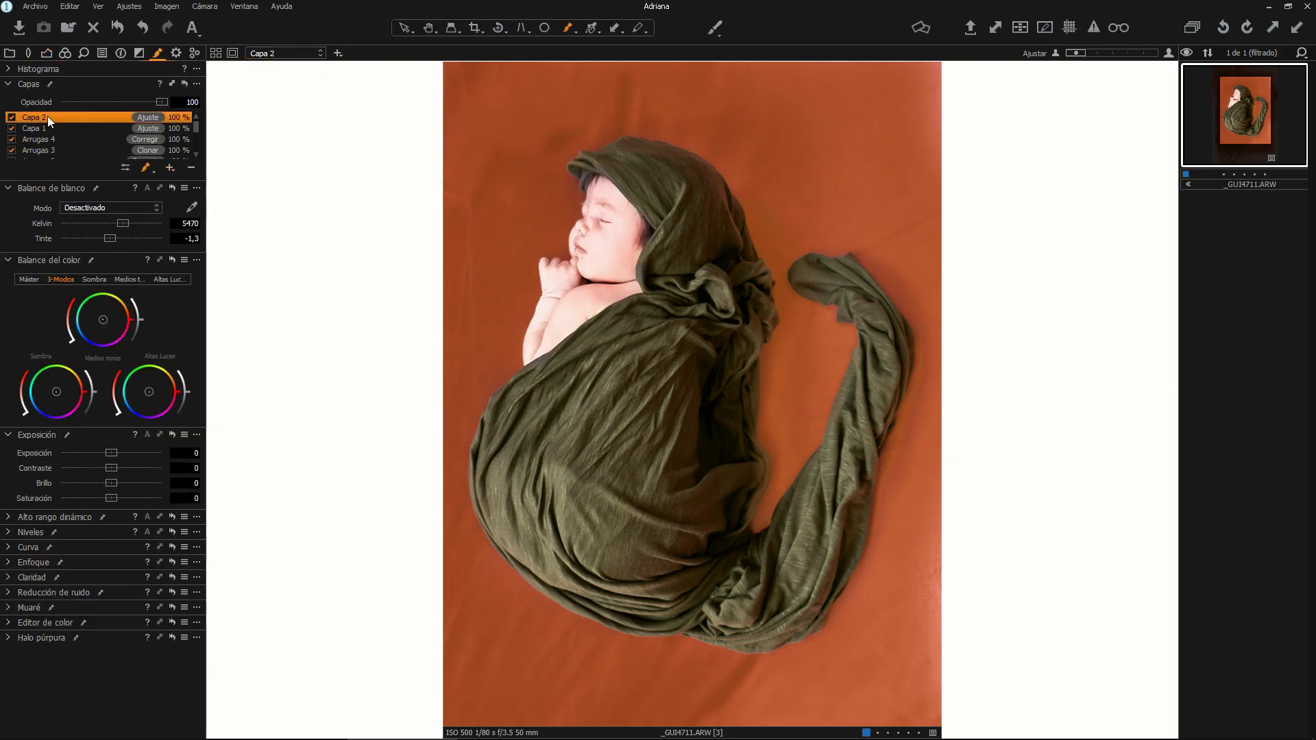
right_click(809, 340)
click(874, 244)
right_click(86, 116)
click(150, 305)
alt+click(843, 183)
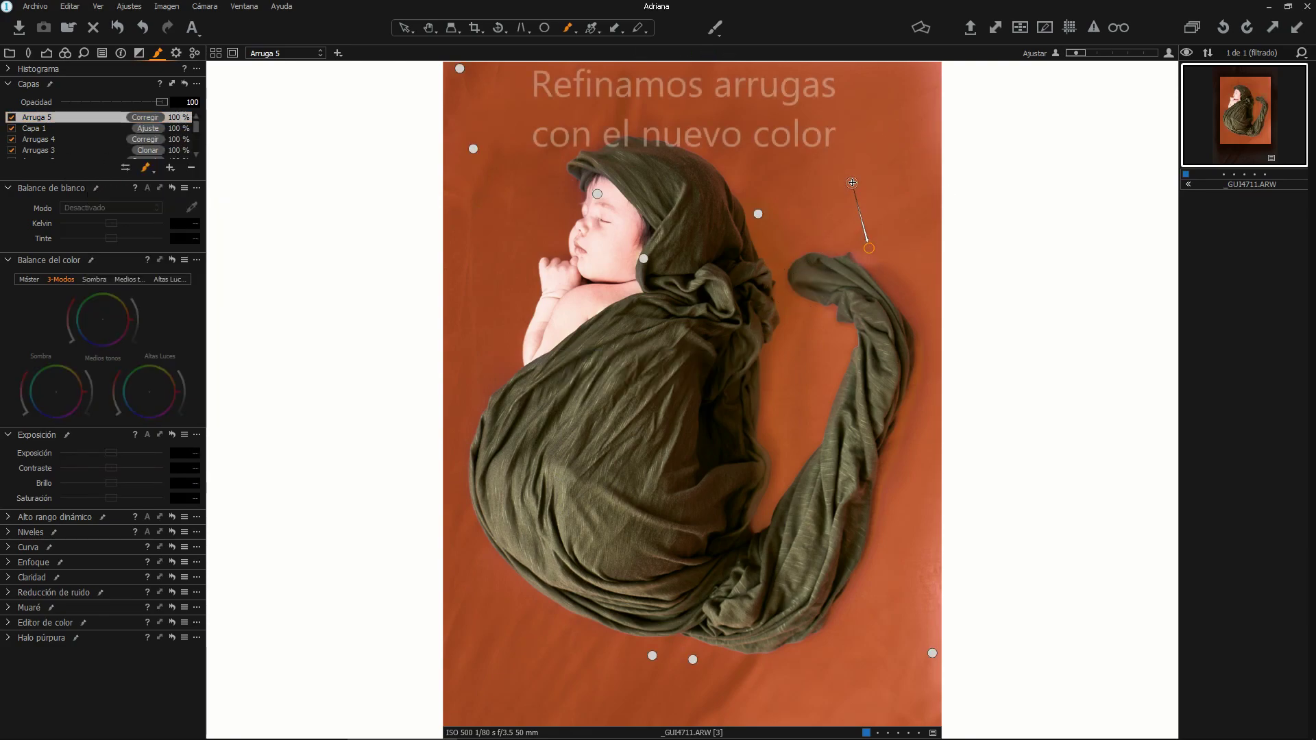
- Examine the healing masks and source points of the Arrugas 2, Arrugas 3 and Arrugas layers
scroll(54, 125, down, 2)
click(54, 125)
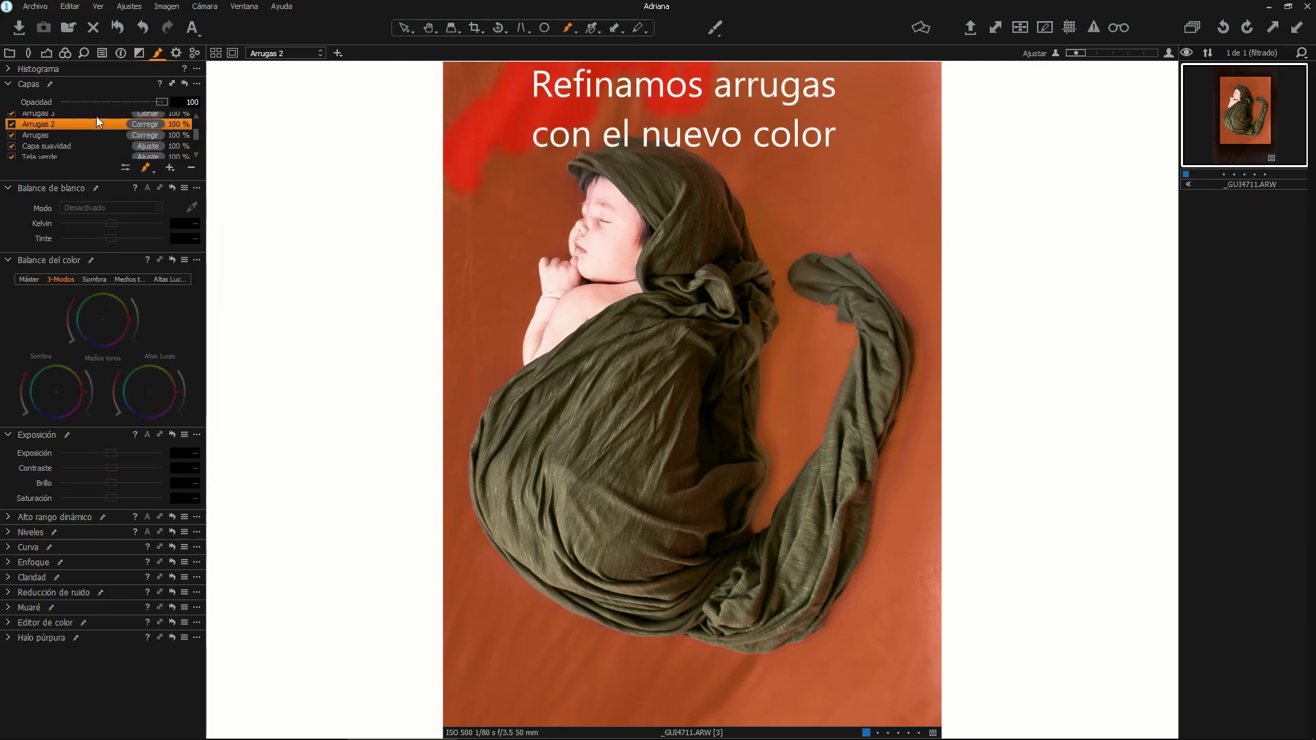
click(70, 117)
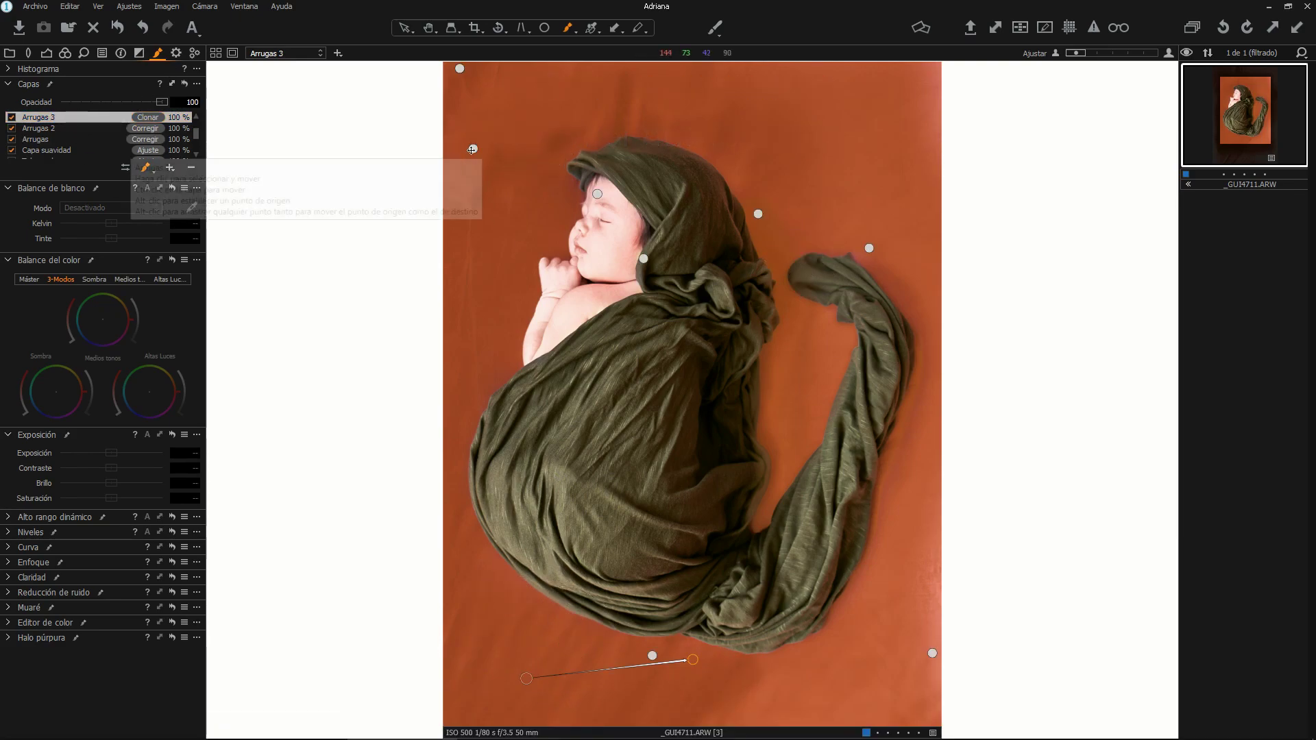
click(54, 128)
click(55, 139)
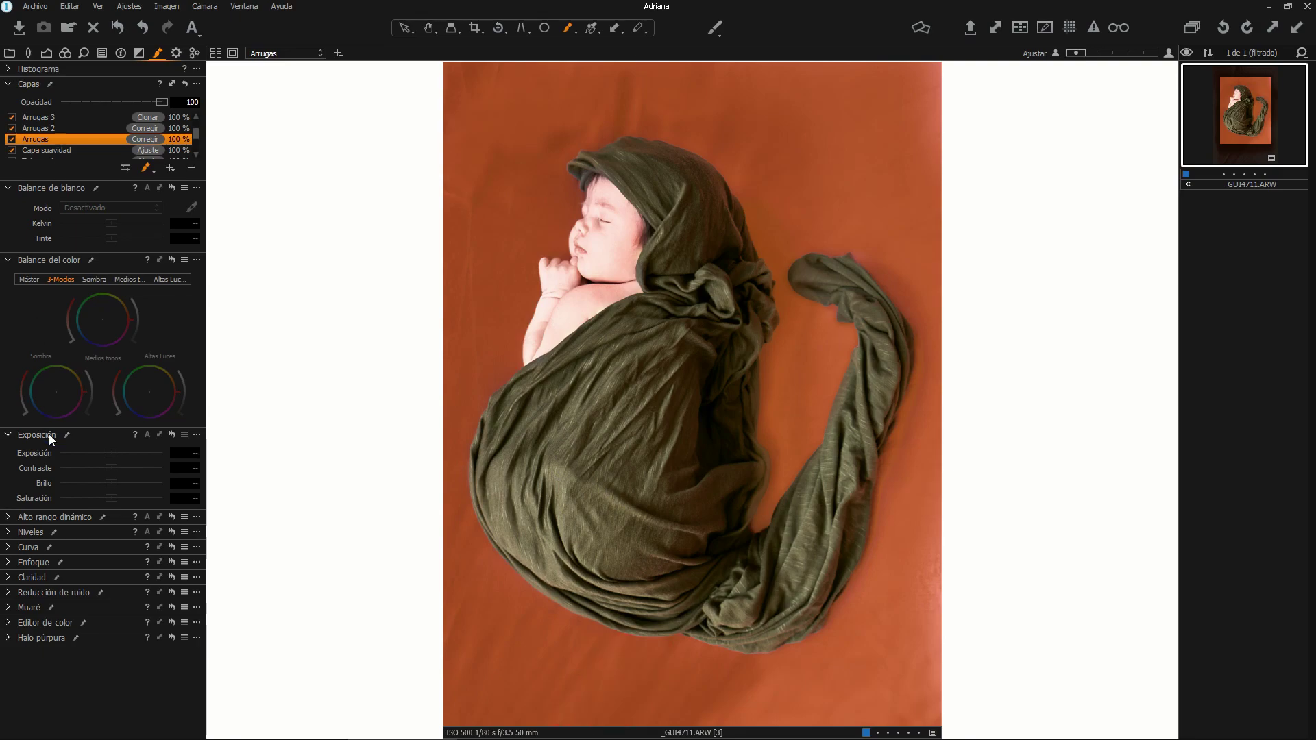
scroll(196, 139, up, 1)
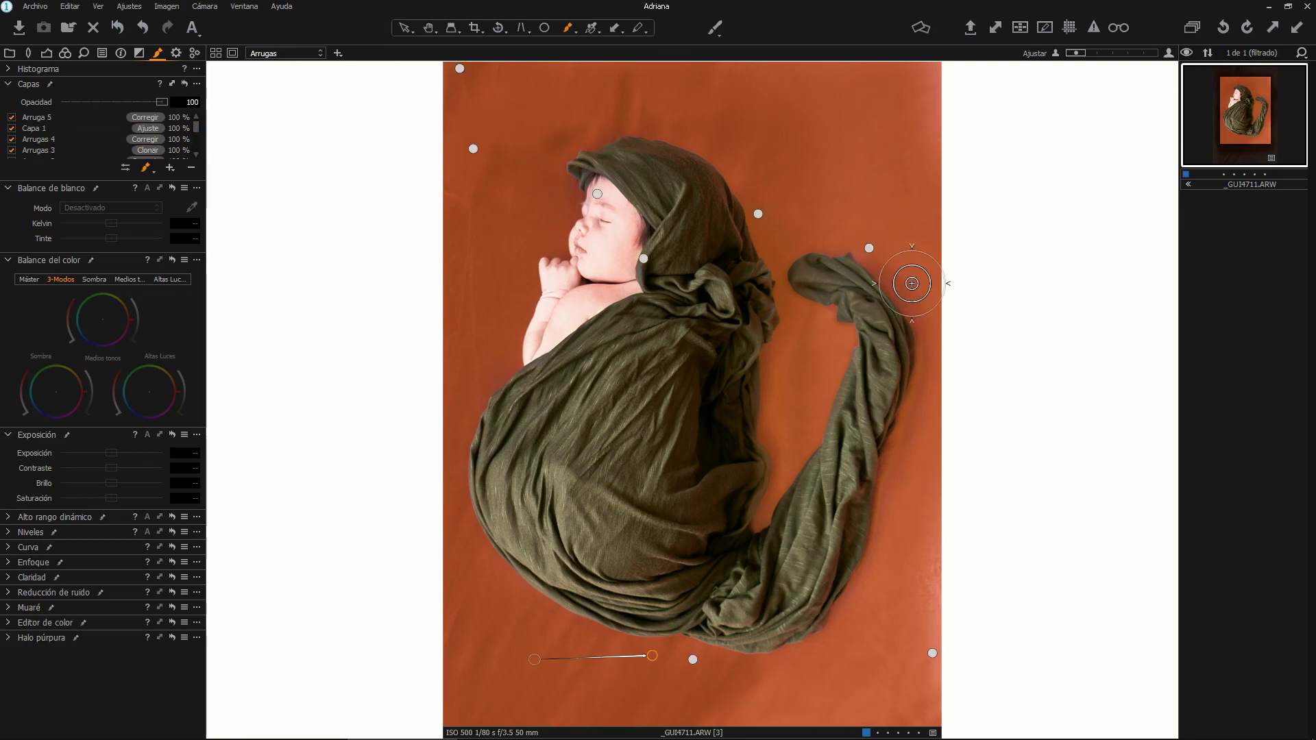
- On the Arruga 5 layer, erase the healing mask where it overlaps the blanket's tail
click(69, 118)
key(e)
right_click(841, 361)
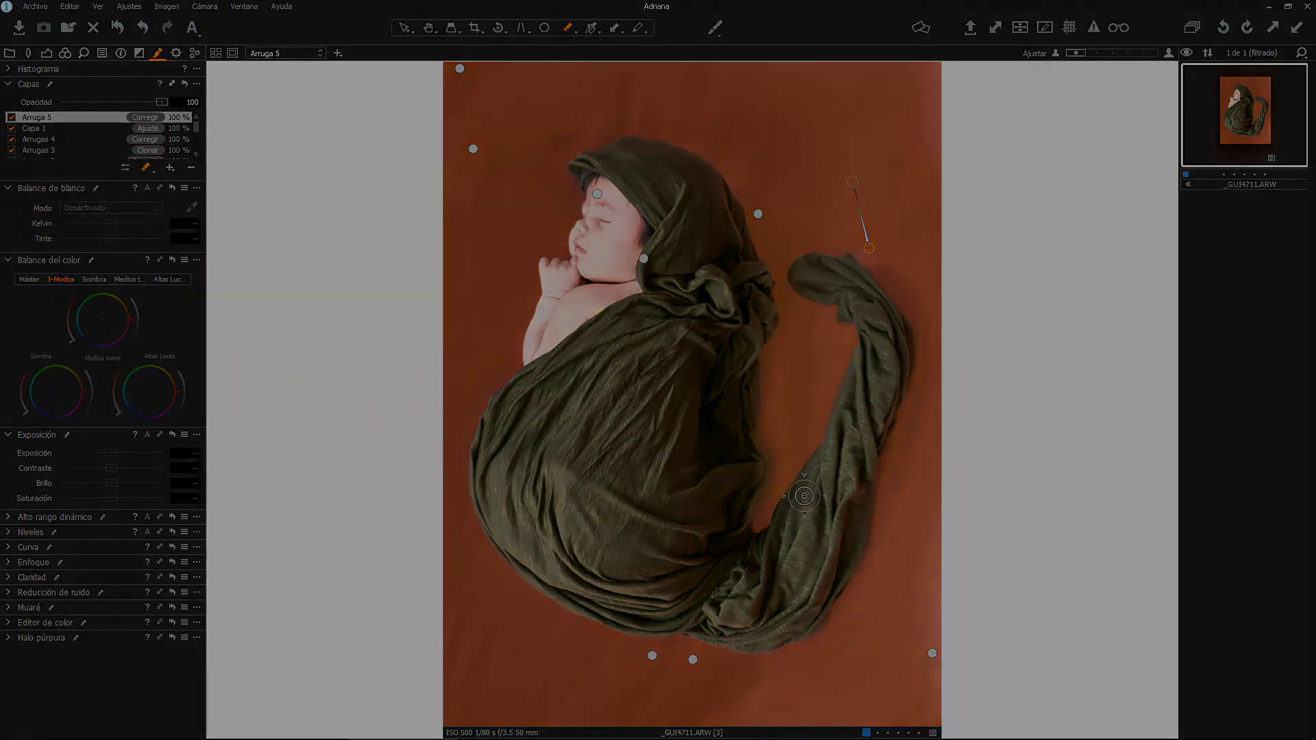